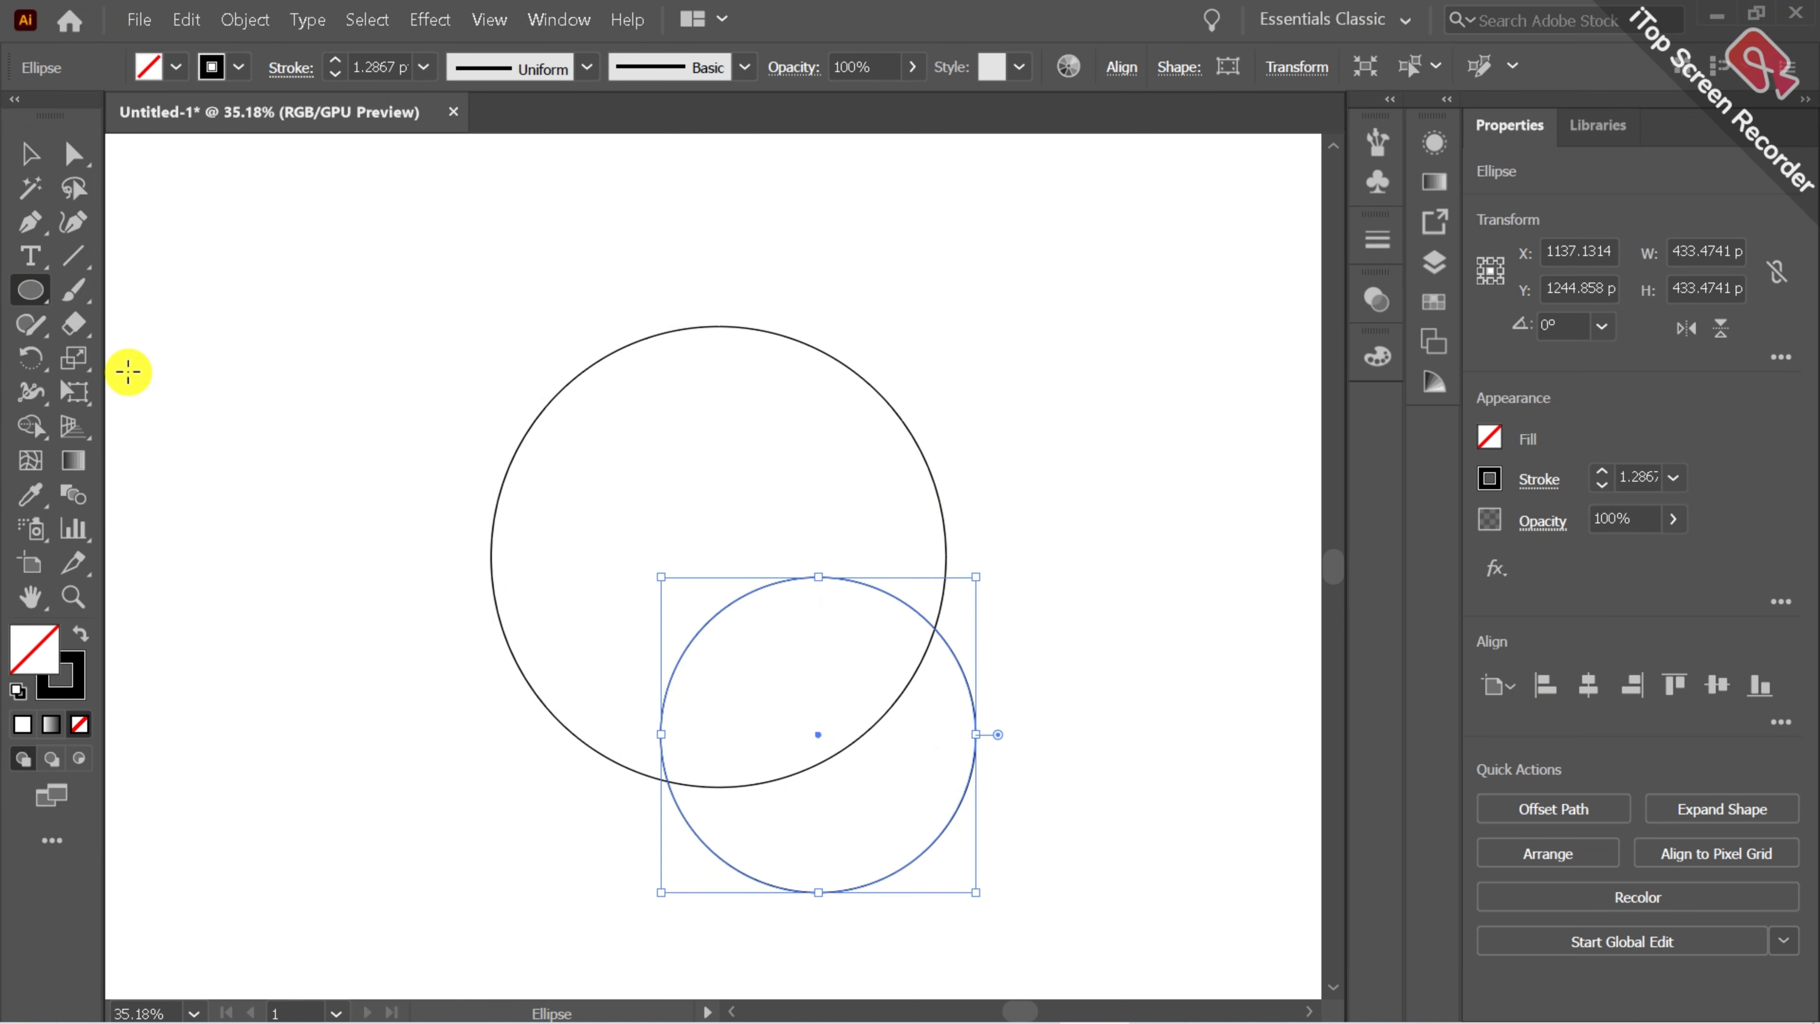
# Select both circles and align them on their horizontal centers.
pyautogui.click(29, 152)
pyautogui.moveTo(358, 345); pyautogui.dragTo(932, 689)
pyautogui.click(1588, 682)
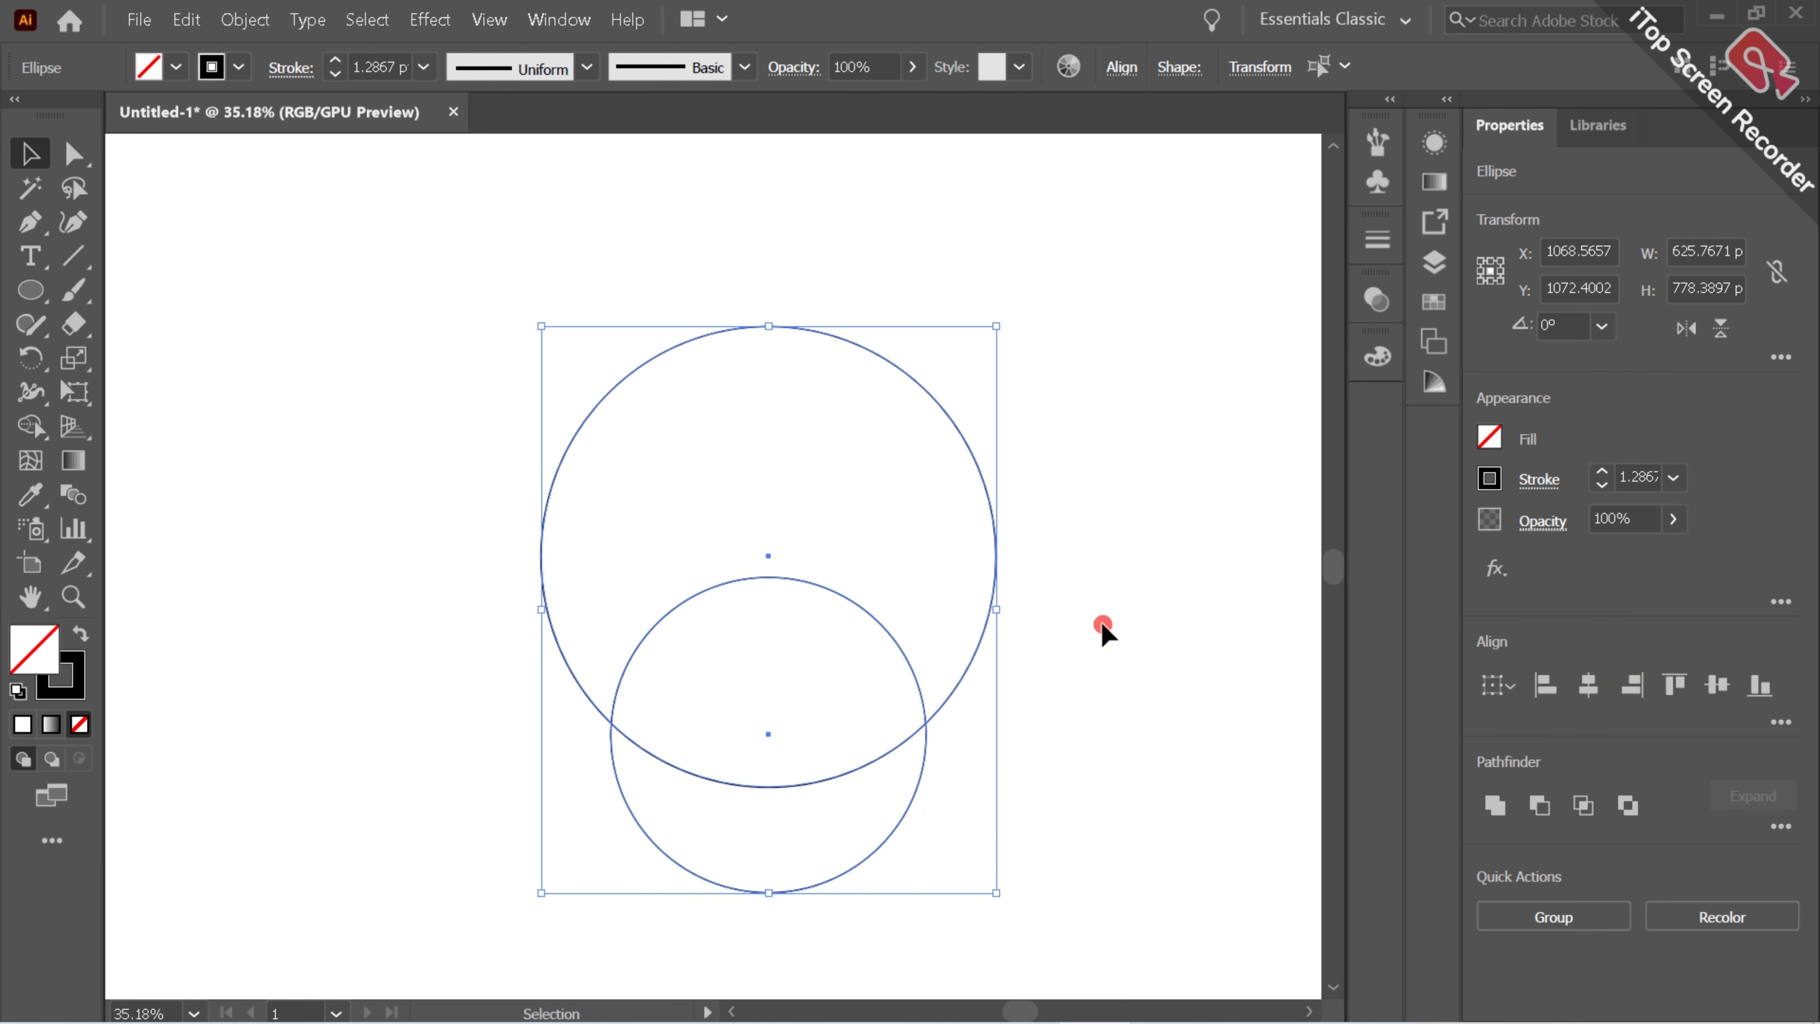
pyautogui.click(1098, 629)
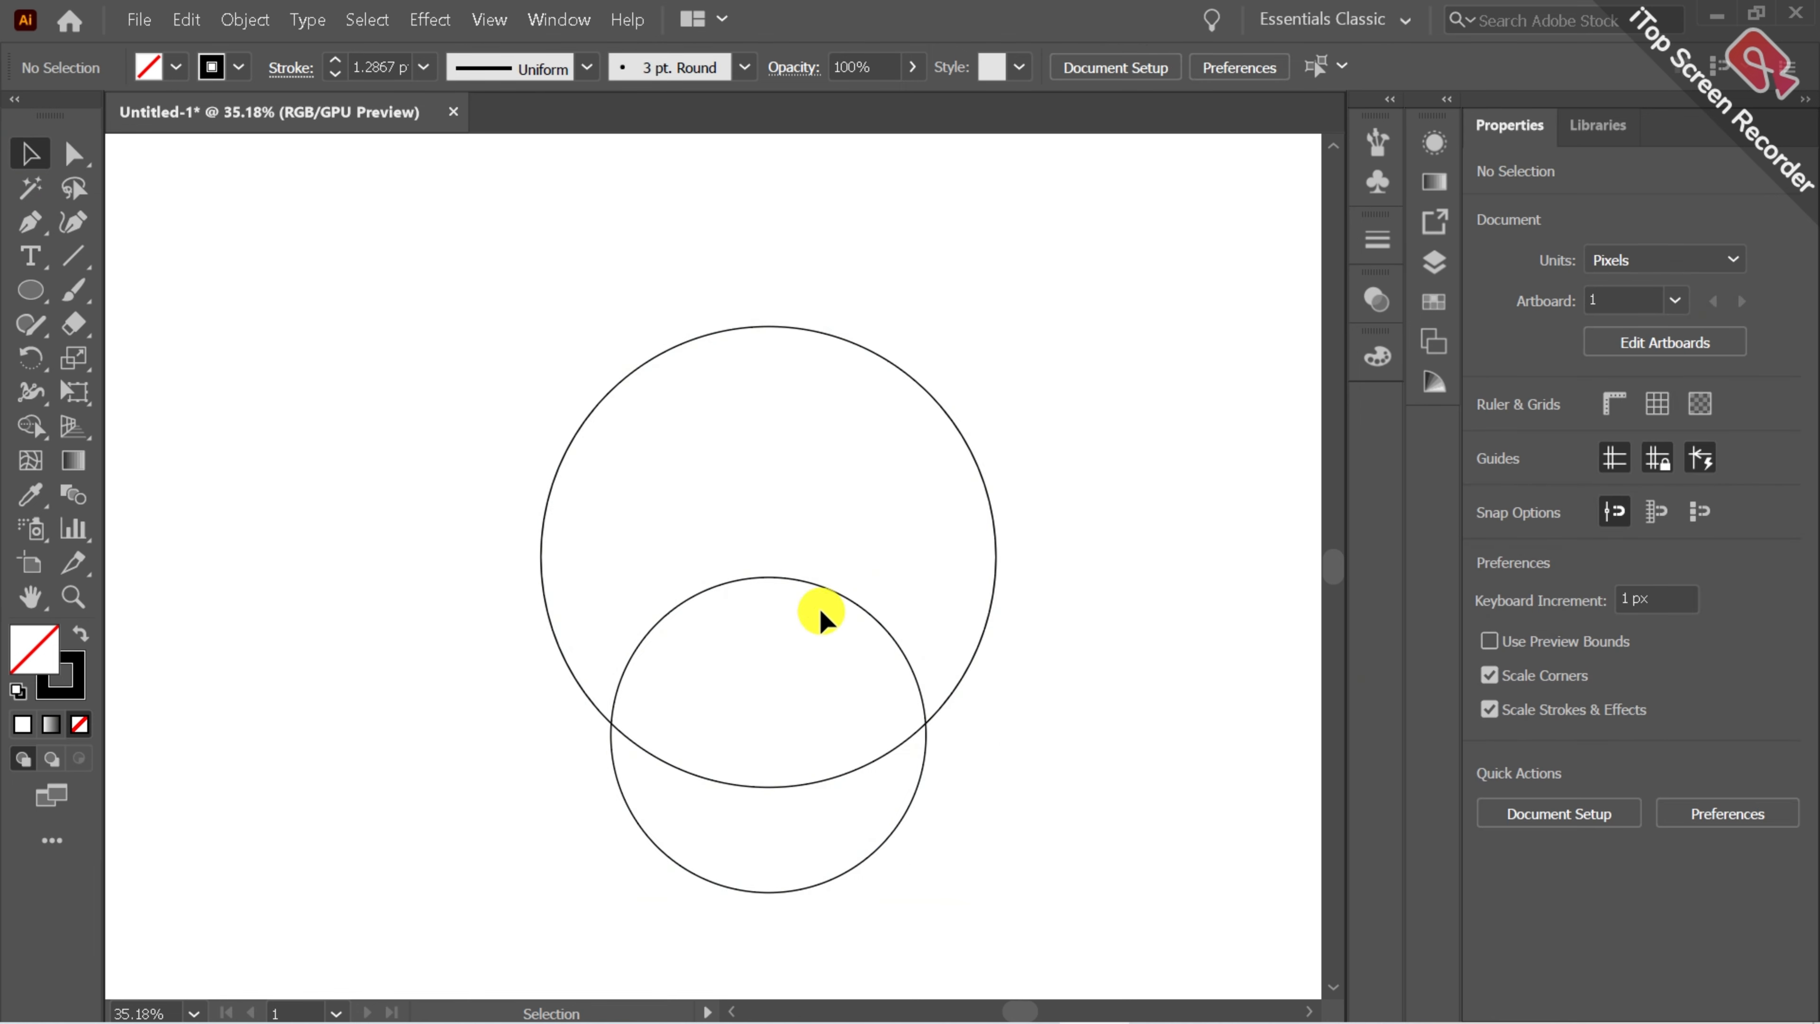
# Move the lower circle slightly to the right.
pyautogui.click(843, 598)
pyautogui.moveTo(844, 602); pyautogui.dragTo(892, 595)
pyautogui.click(1134, 567)
pyautogui.click(189, 437)
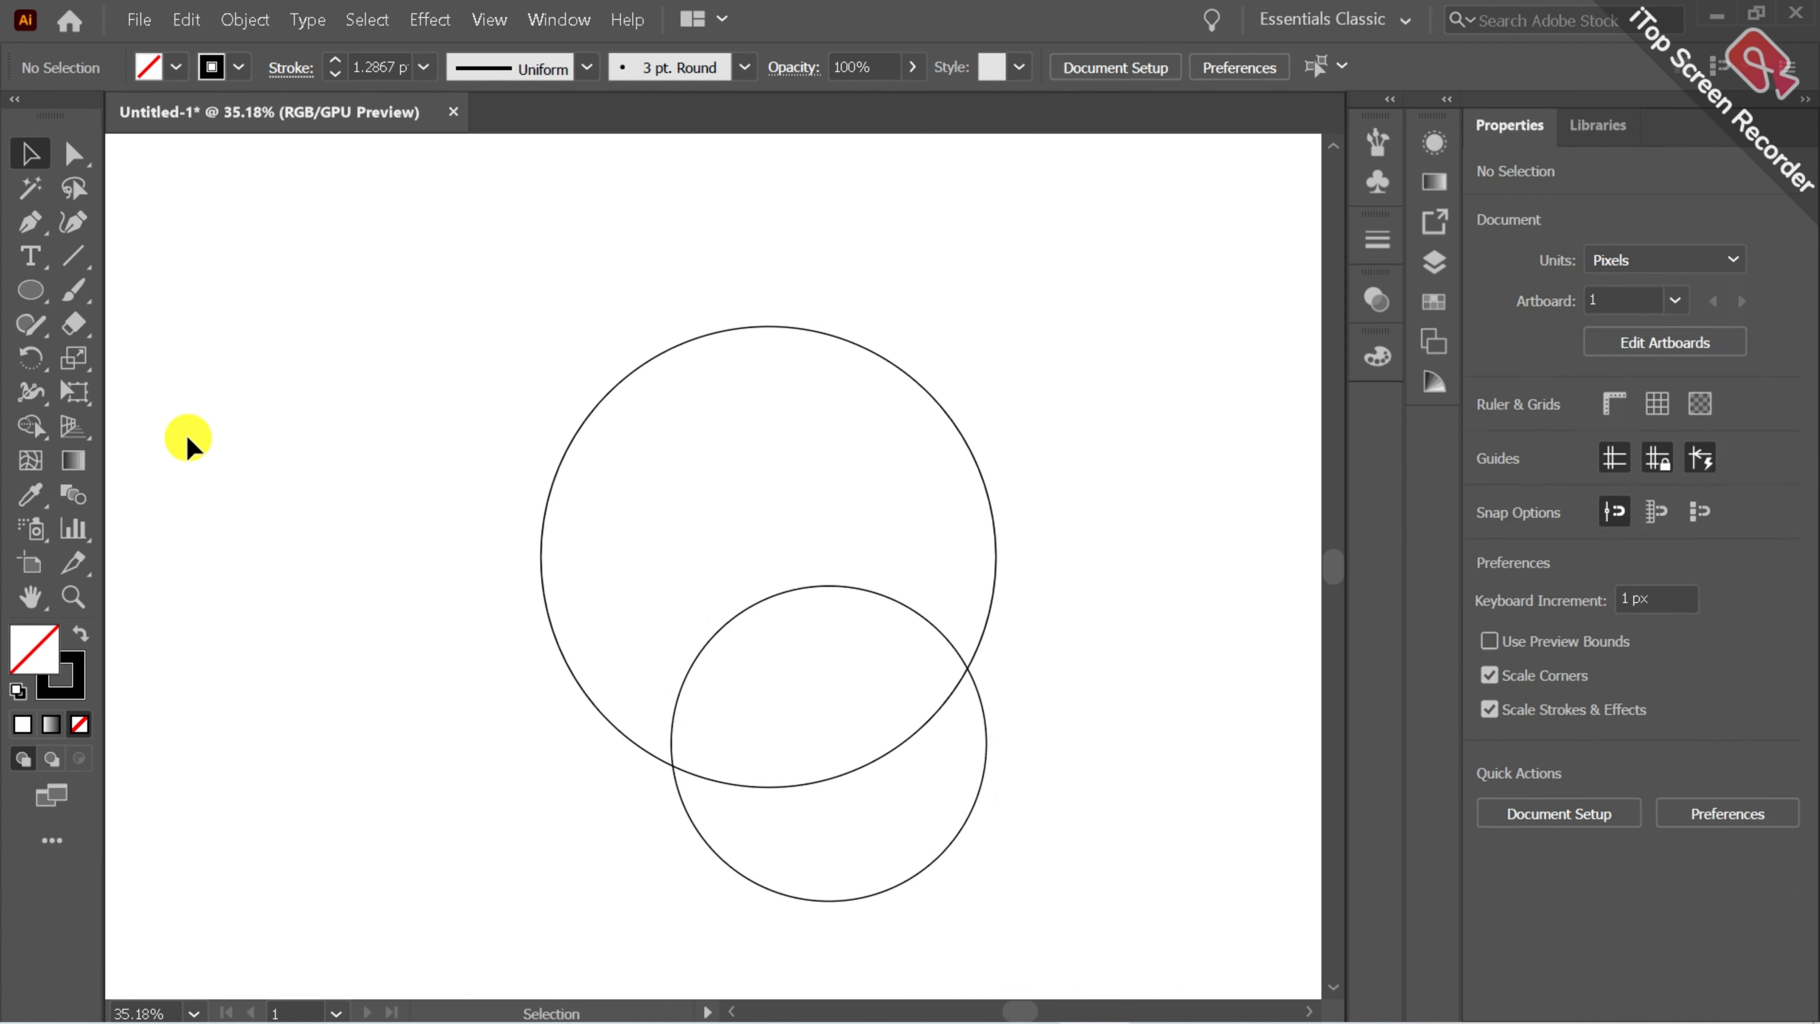
# Draw a small circle about 199 px across inside the upper part of the large circle.
pyautogui.click(30, 289)
pyautogui.moveTo(703, 446)
pyautogui.mouseDown()
pyautogui.moveTo(817, 589)
pyautogui.moveTo(832, 573)
pyautogui.mouseUp()
pyautogui.click(29, 152)
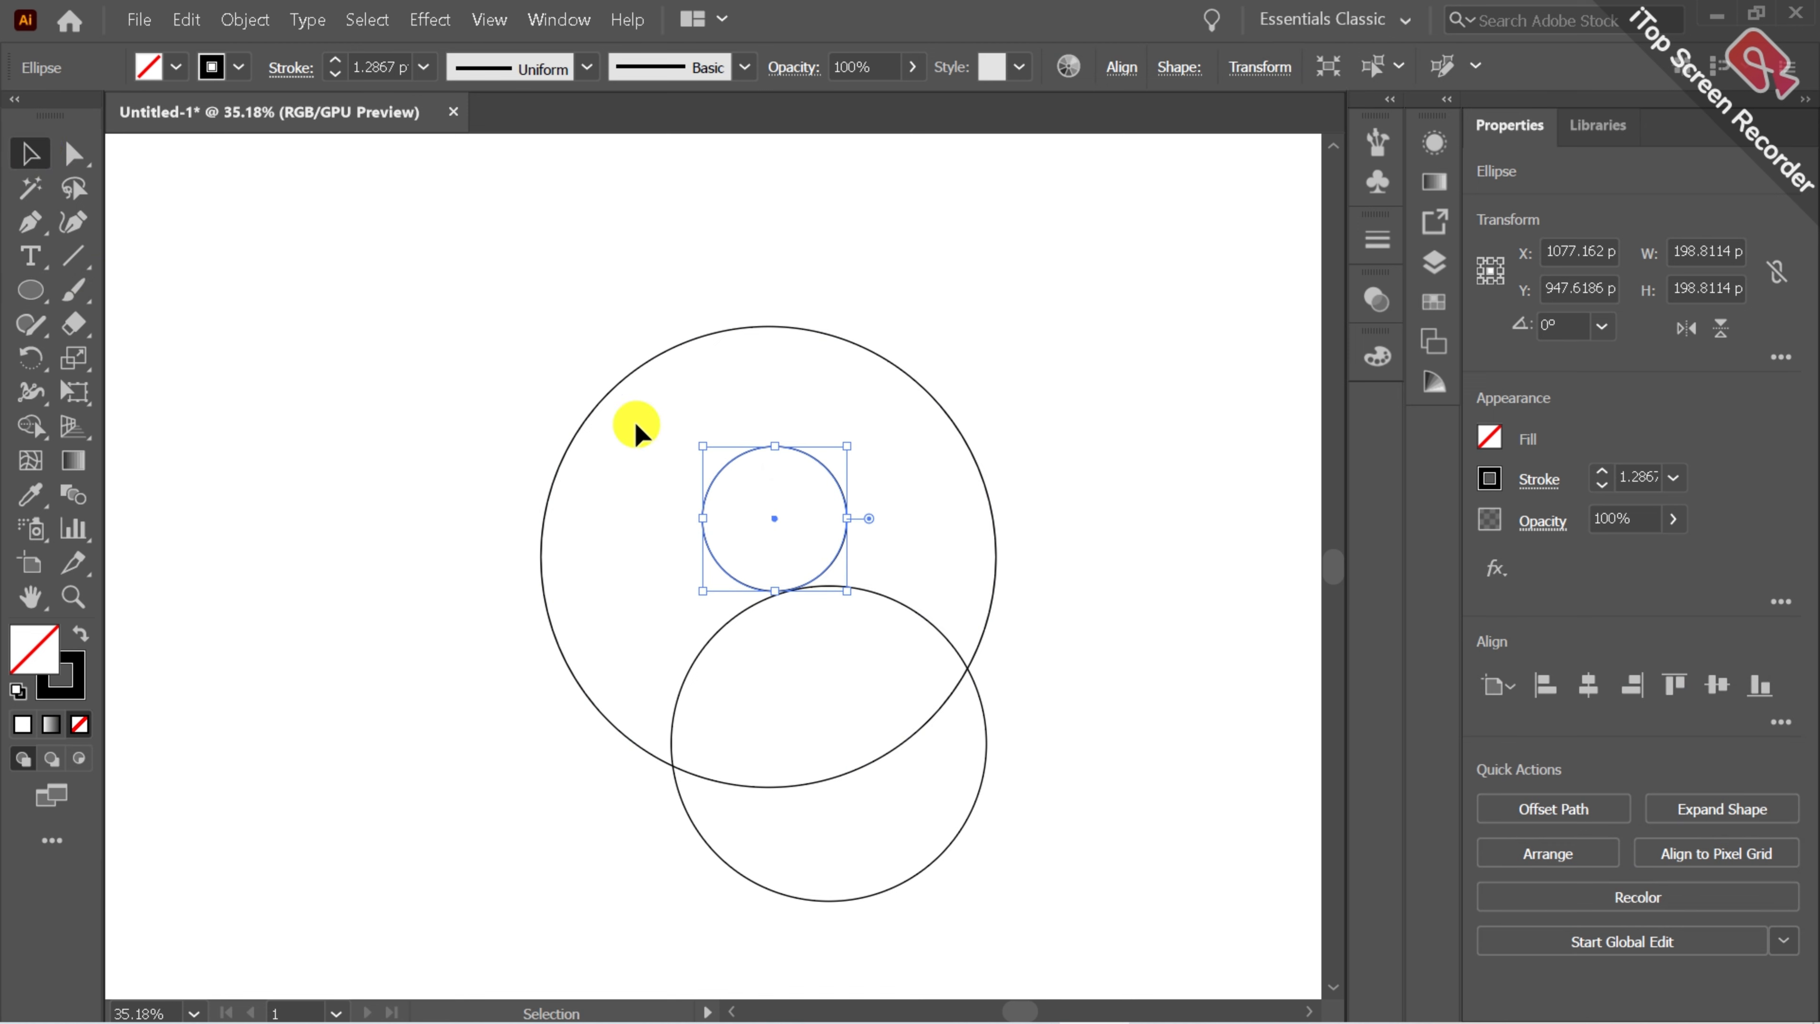
# Nudge the small circle down until it touches the lower circle.
pyautogui.moveTo(769, 511); pyautogui.dragTo(1218, 552)
pyautogui.click(73, 597)
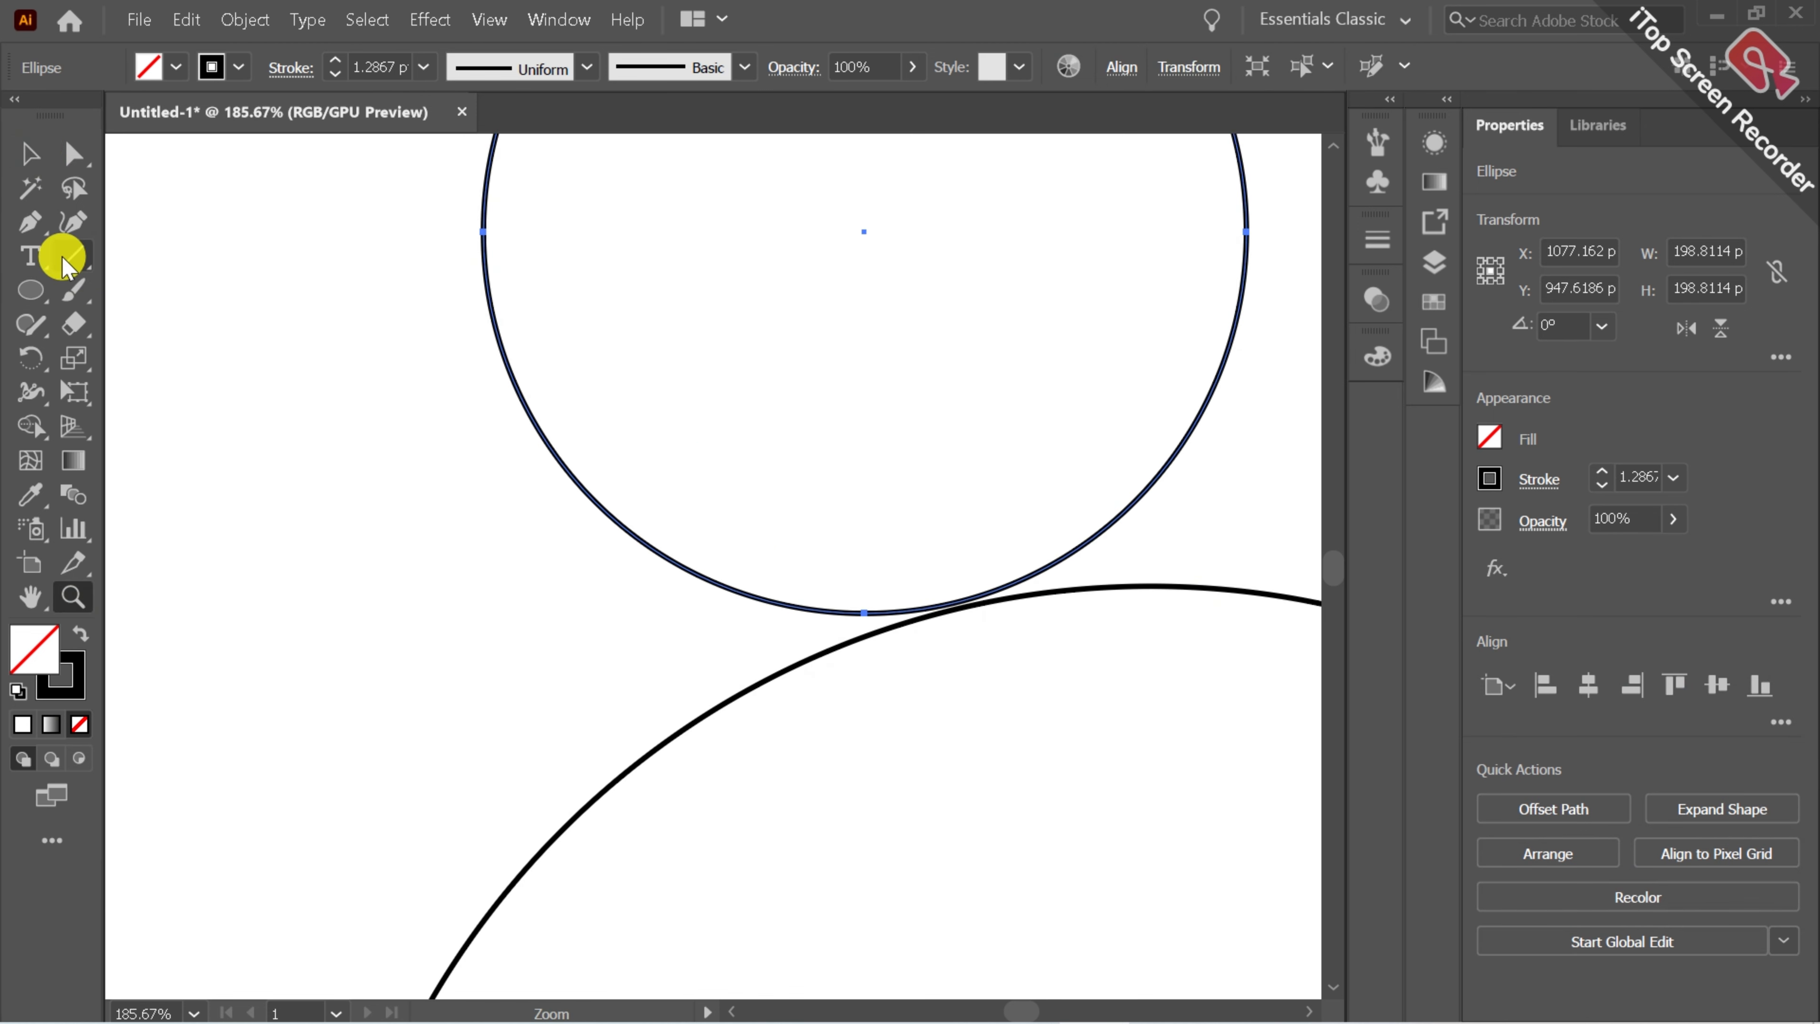
pyautogui.click(40, 167)
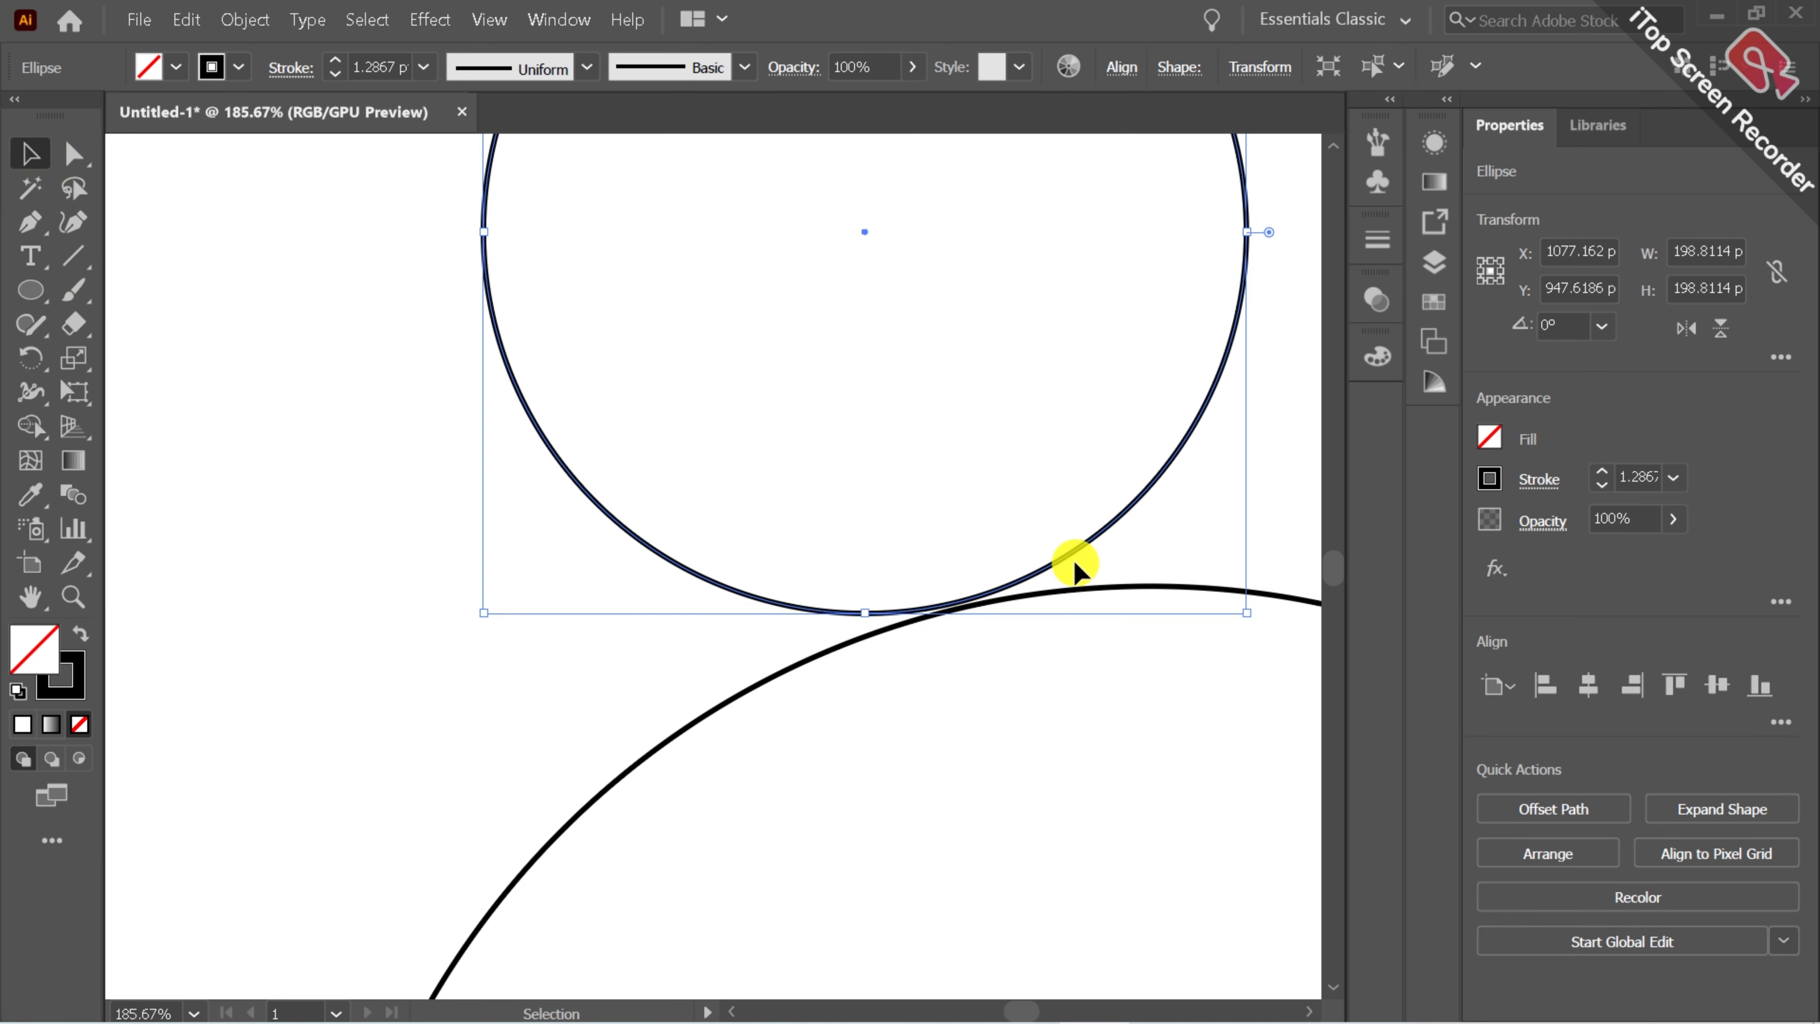
pyautogui.moveTo(1073, 556); pyautogui.dragTo(1068, 565)
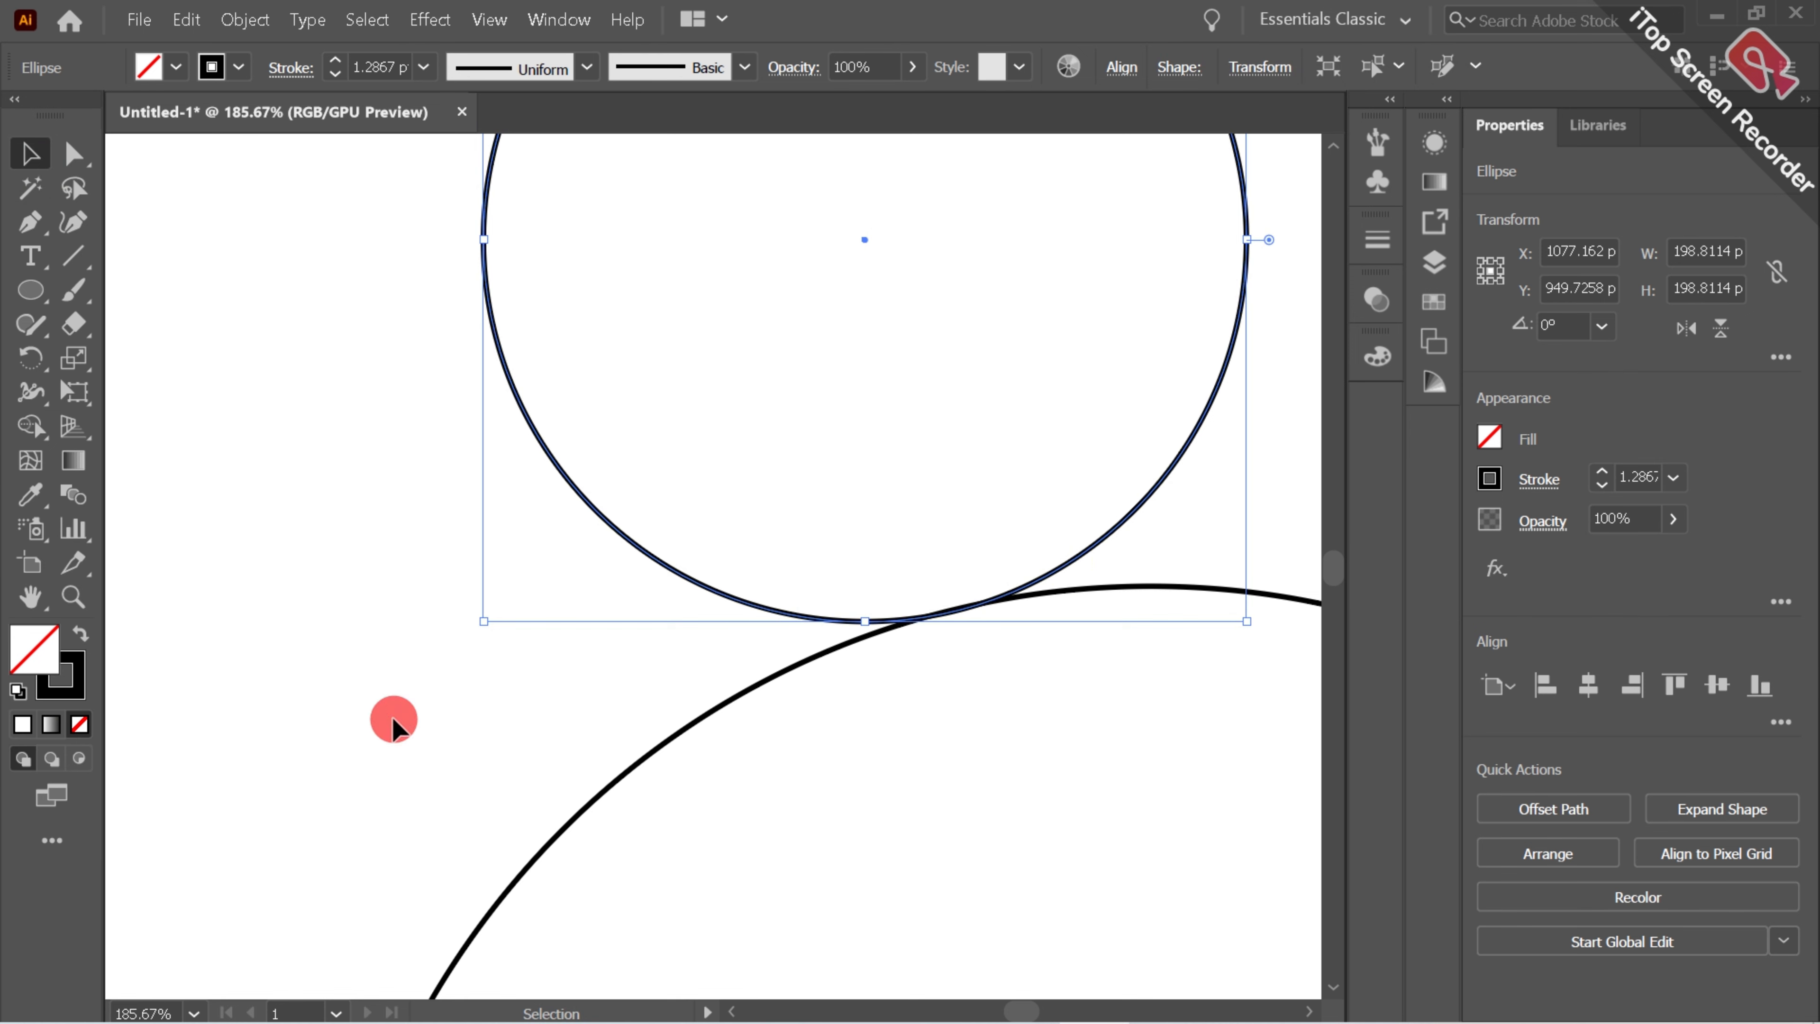
pyautogui.click(392, 717)
# Duplicate the small circle with a slight vertical offset from the original.
pyautogui.click(72, 597)
pyautogui.keyDown('alt'); pyautogui.click(682, 651); pyautogui.keyUp('alt')
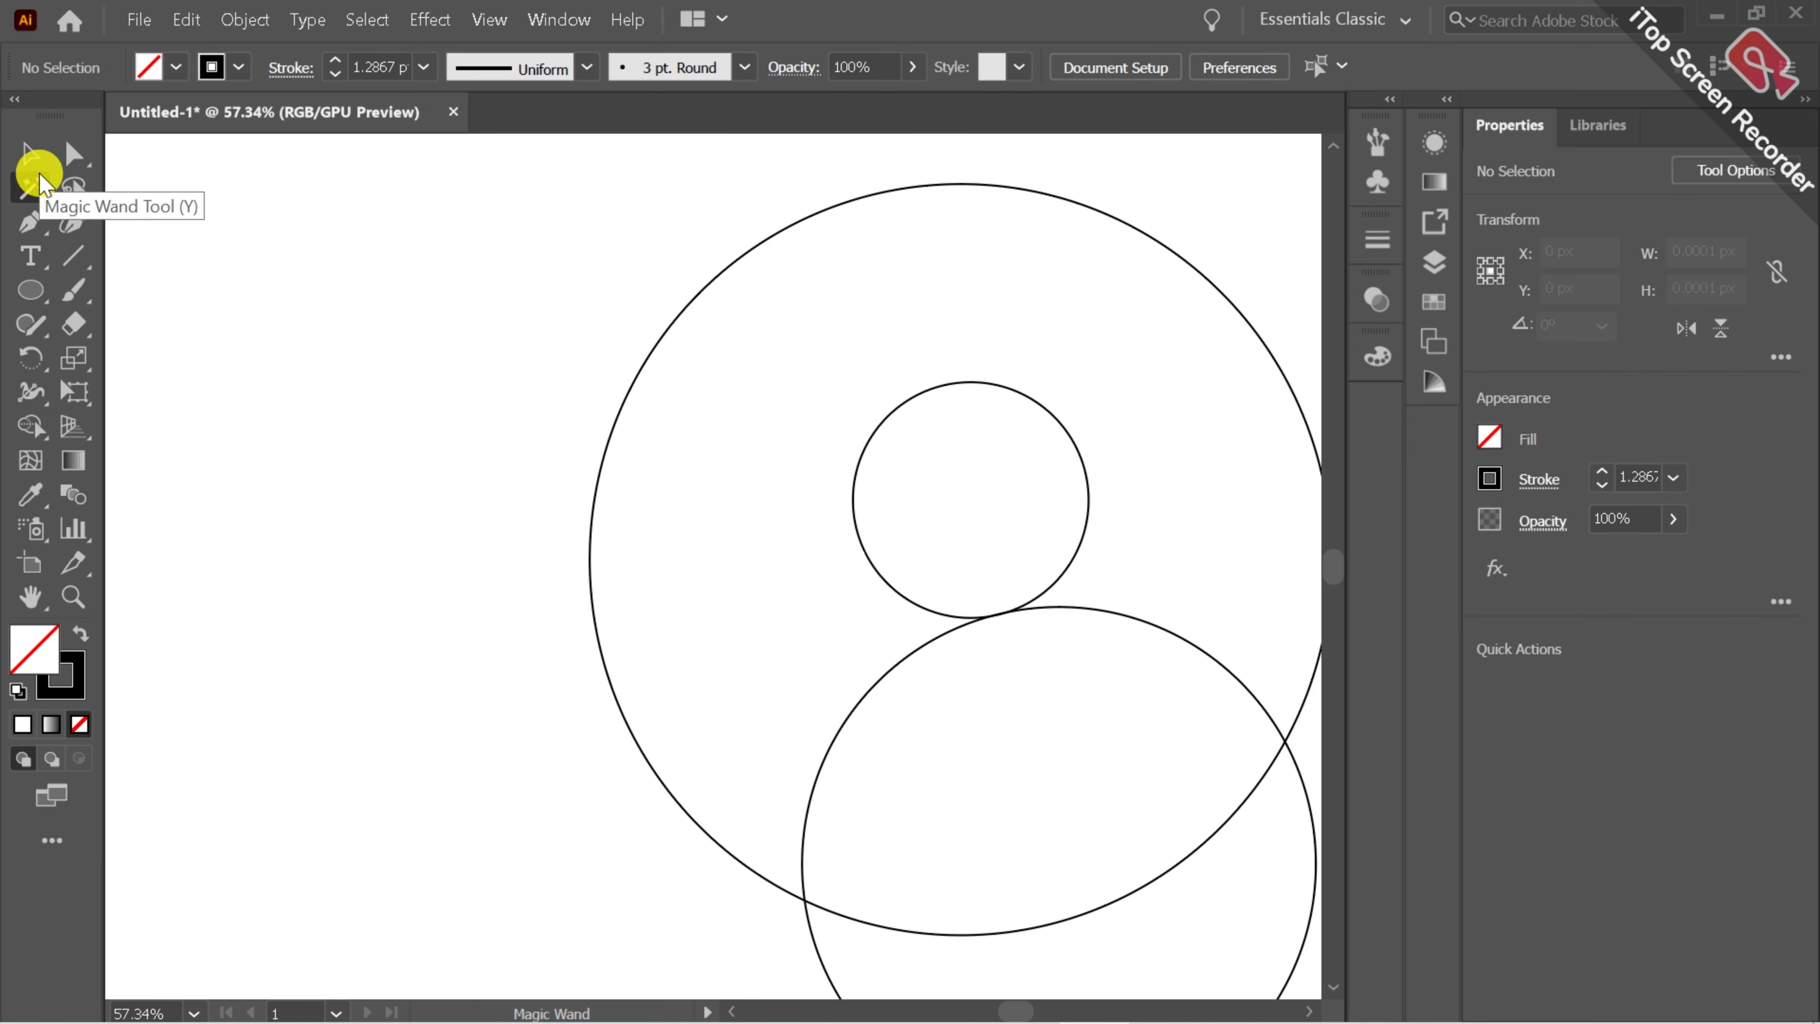
pyautogui.click(30, 595)
pyautogui.moveTo(690, 644); pyautogui.dragTo(416, 530)
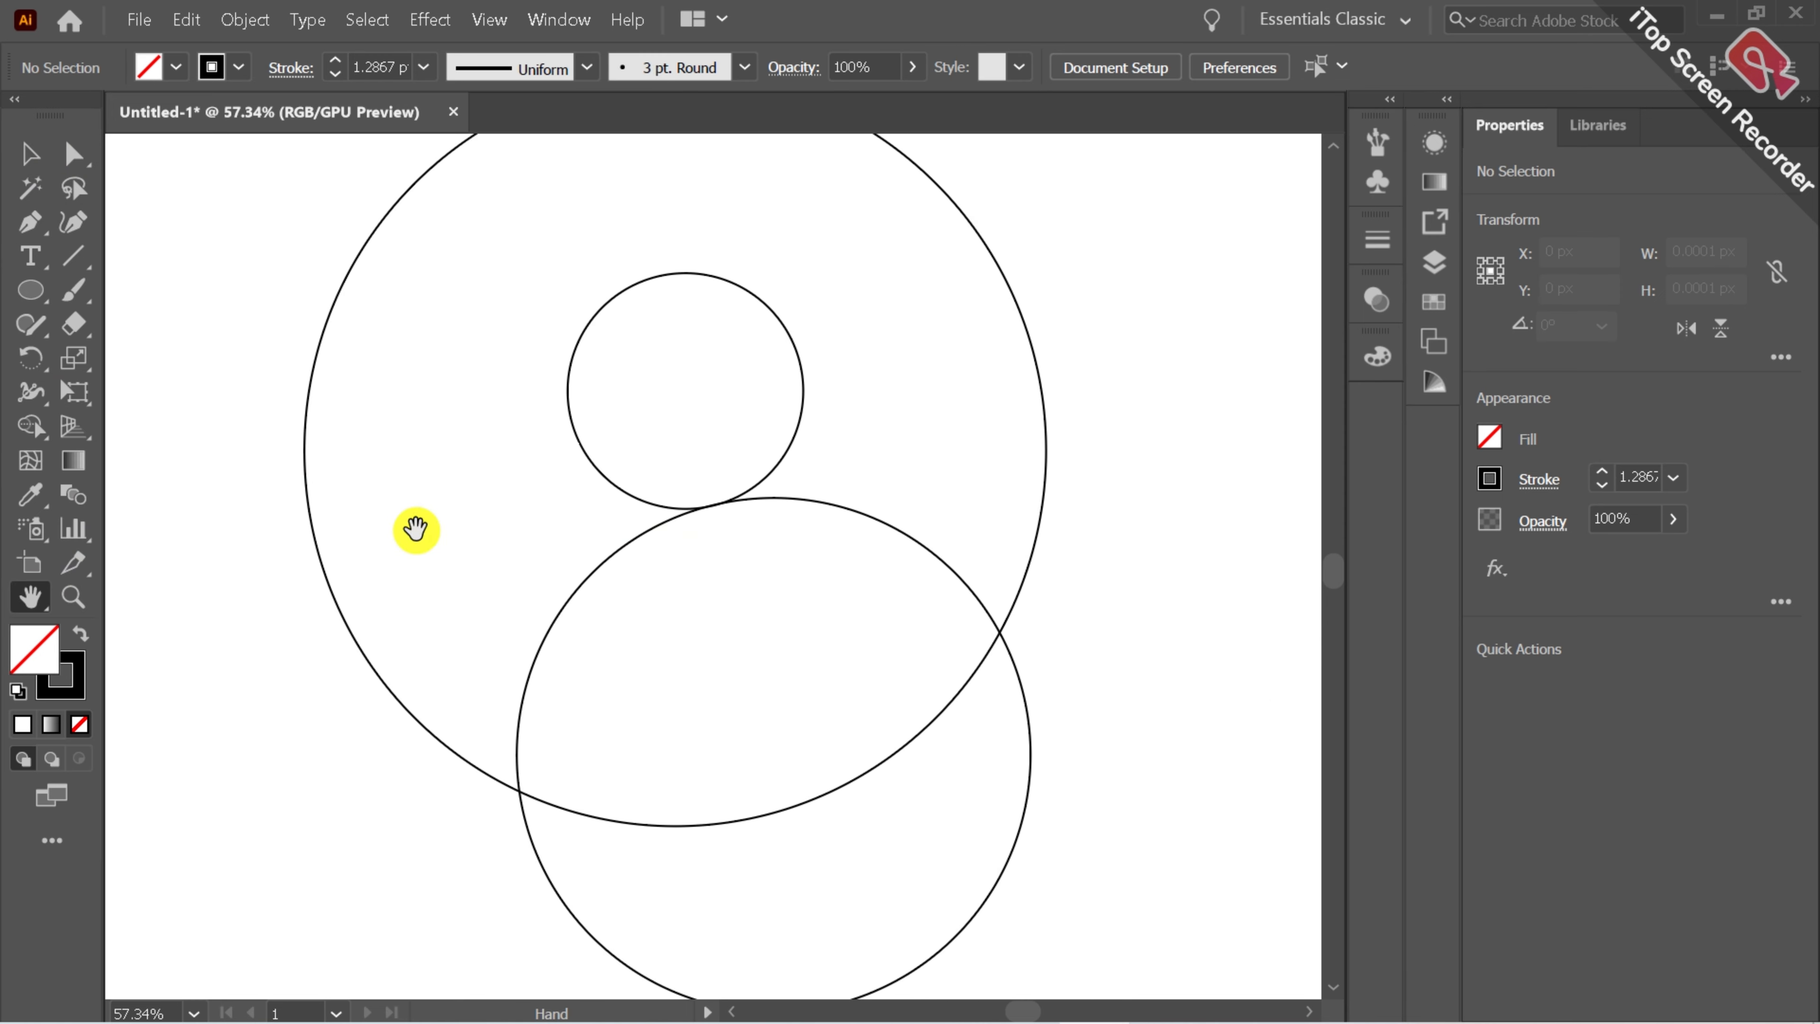
pyautogui.click(27, 167)
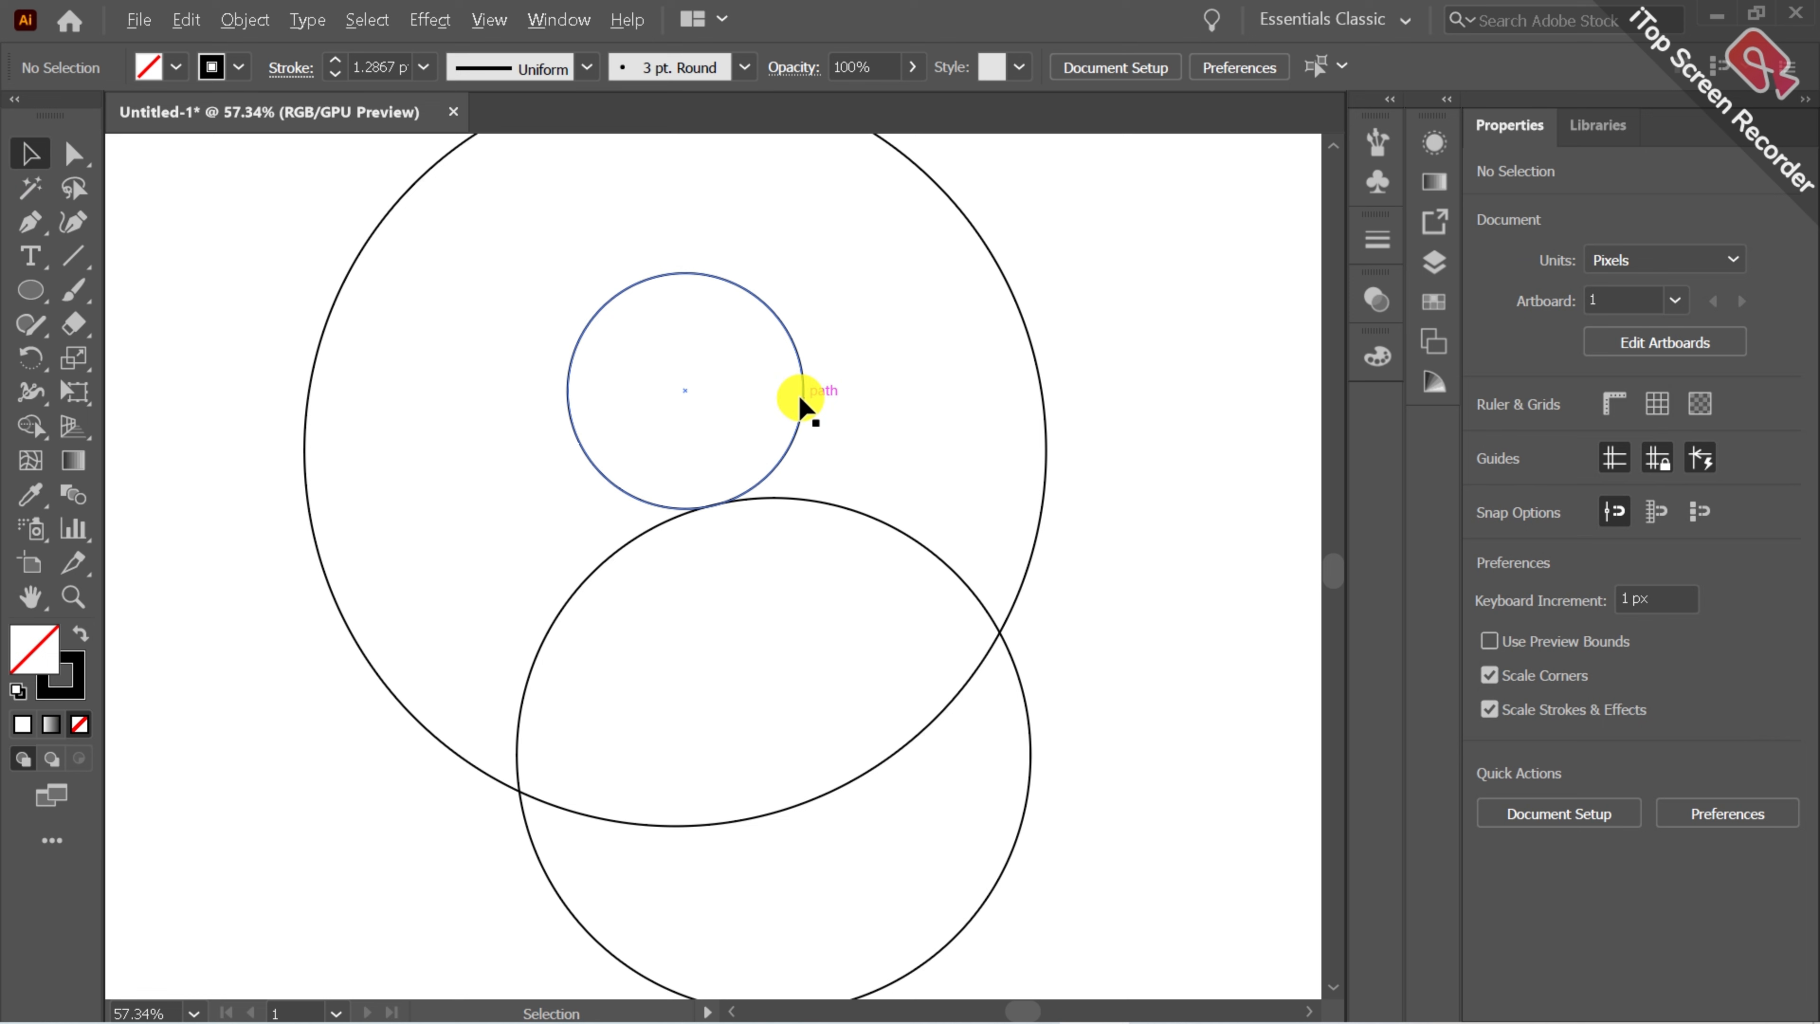
pyautogui.moveTo(801, 399)
pyautogui.mouseDown()
pyautogui.moveTo(796, 379)
pyautogui.moveTo(797, 398)
pyautogui.mouseUp()
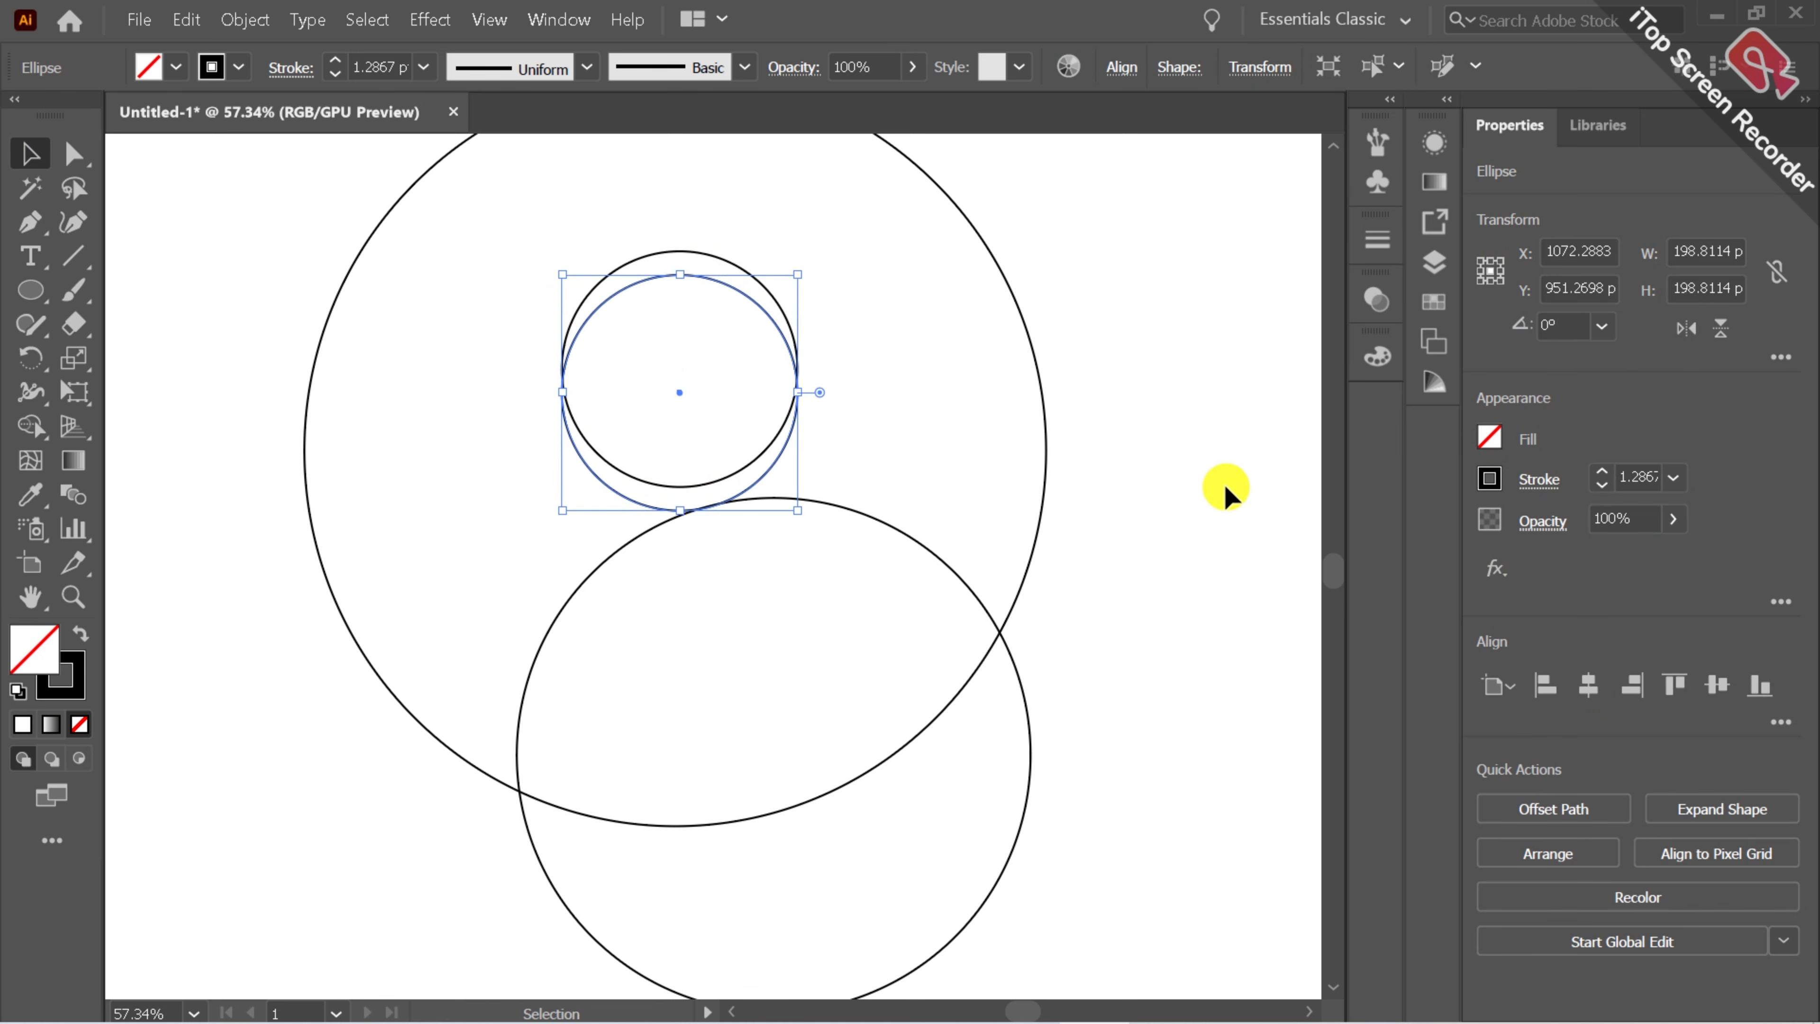
pyautogui.click(1226, 491)
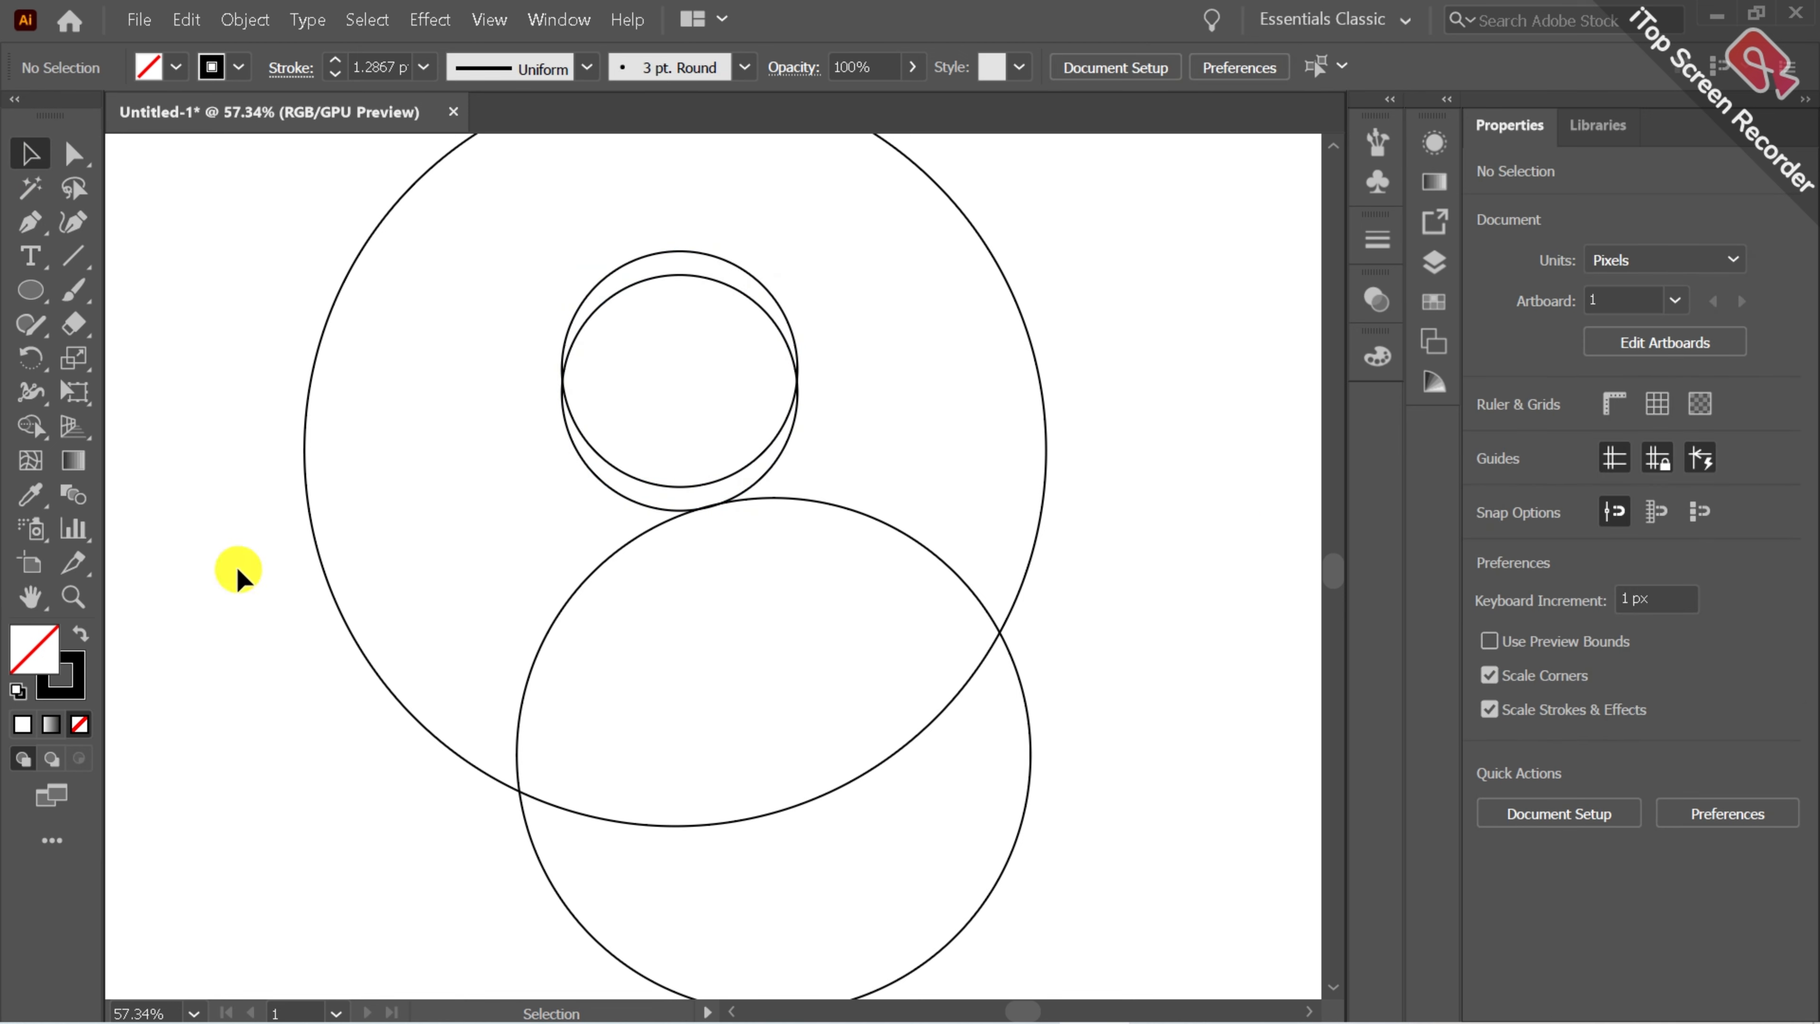
# Draw a circle about 323 px across overlapping the large circle's left edge.
pyautogui.click(65, 588)
pyautogui.moveTo(602, 580); pyautogui.dragTo(573, 624)
pyautogui.click(27, 600)
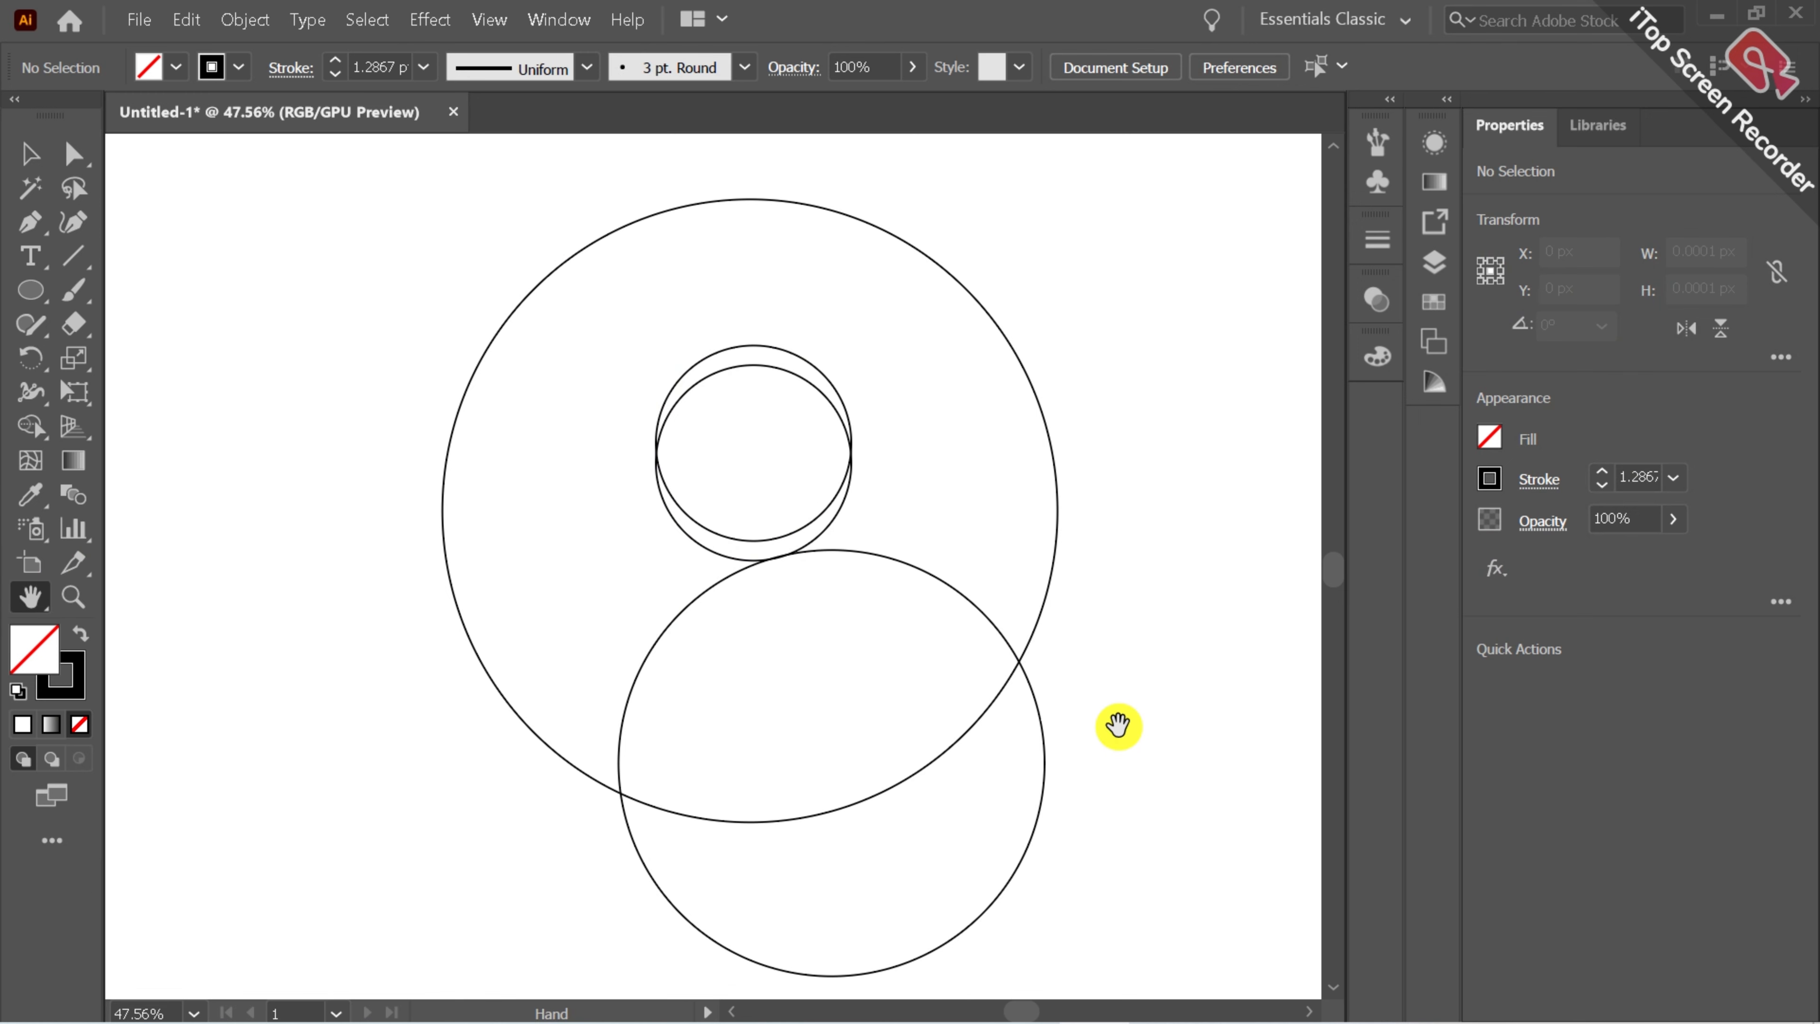
pyautogui.click(30, 289)
pyautogui.moveTo(396, 452); pyautogui.dragTo(713, 767)
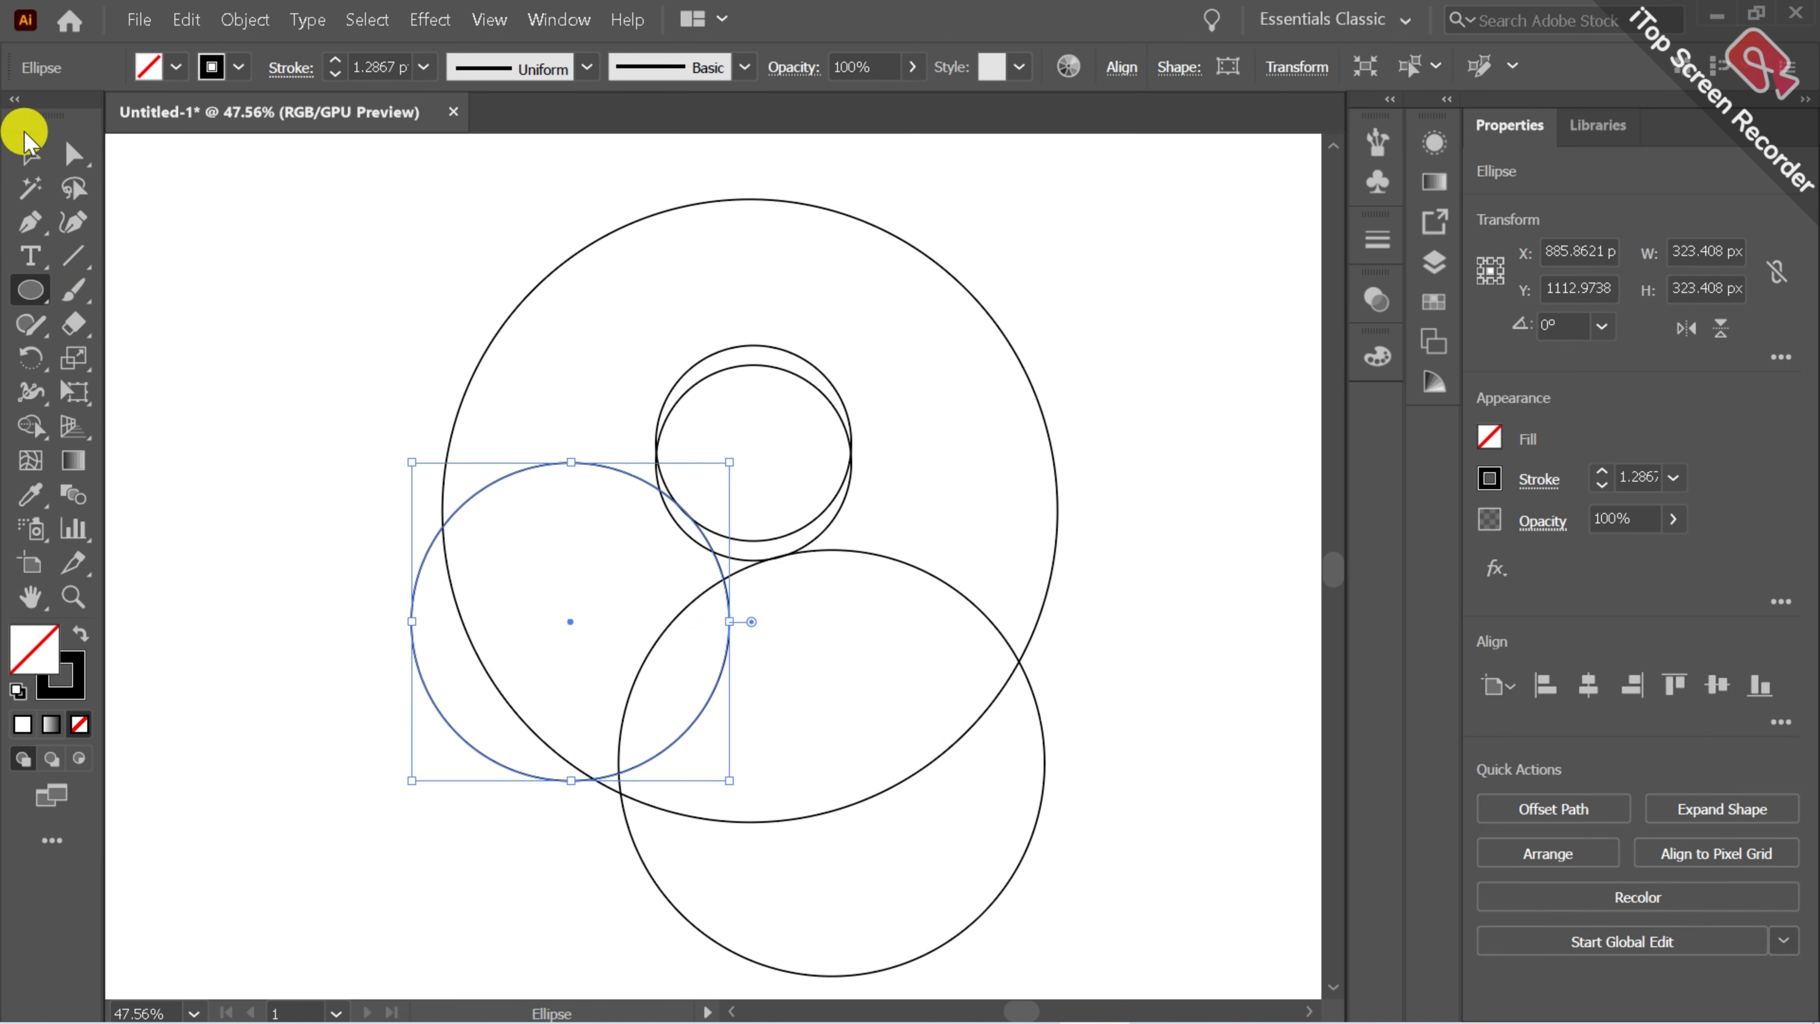
pyautogui.click(23, 154)
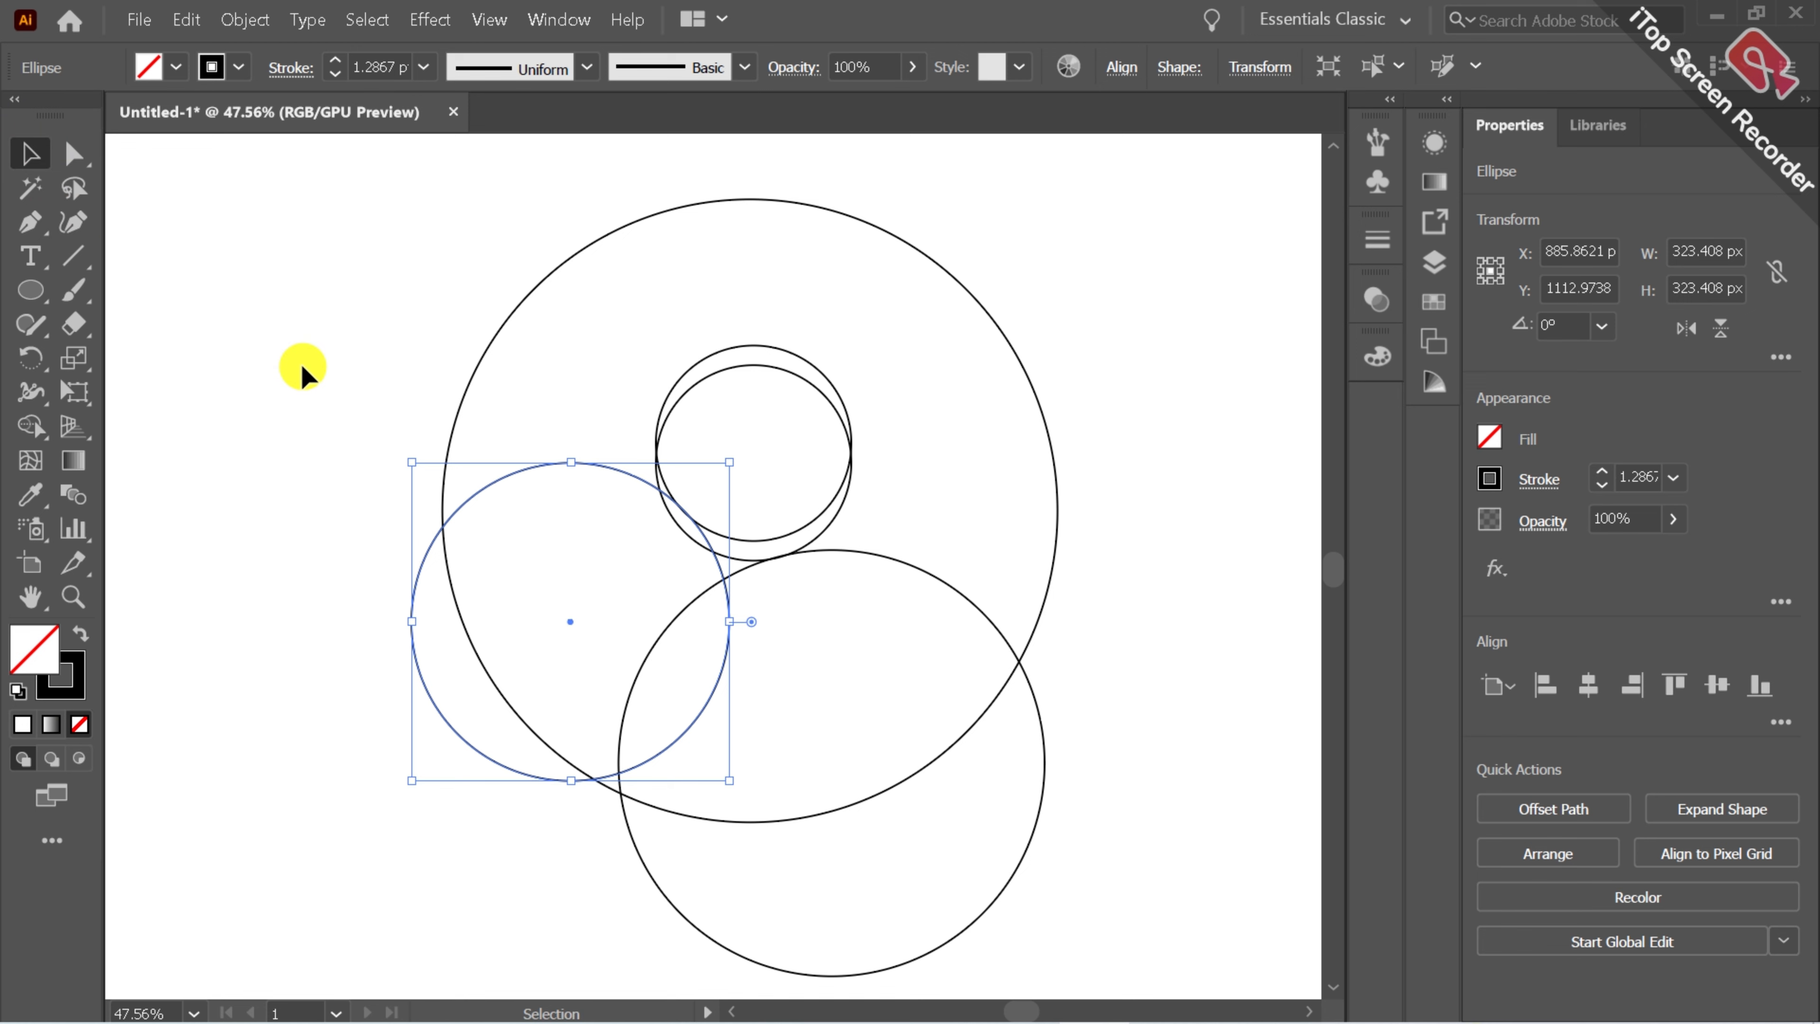
pyautogui.click(357, 492)
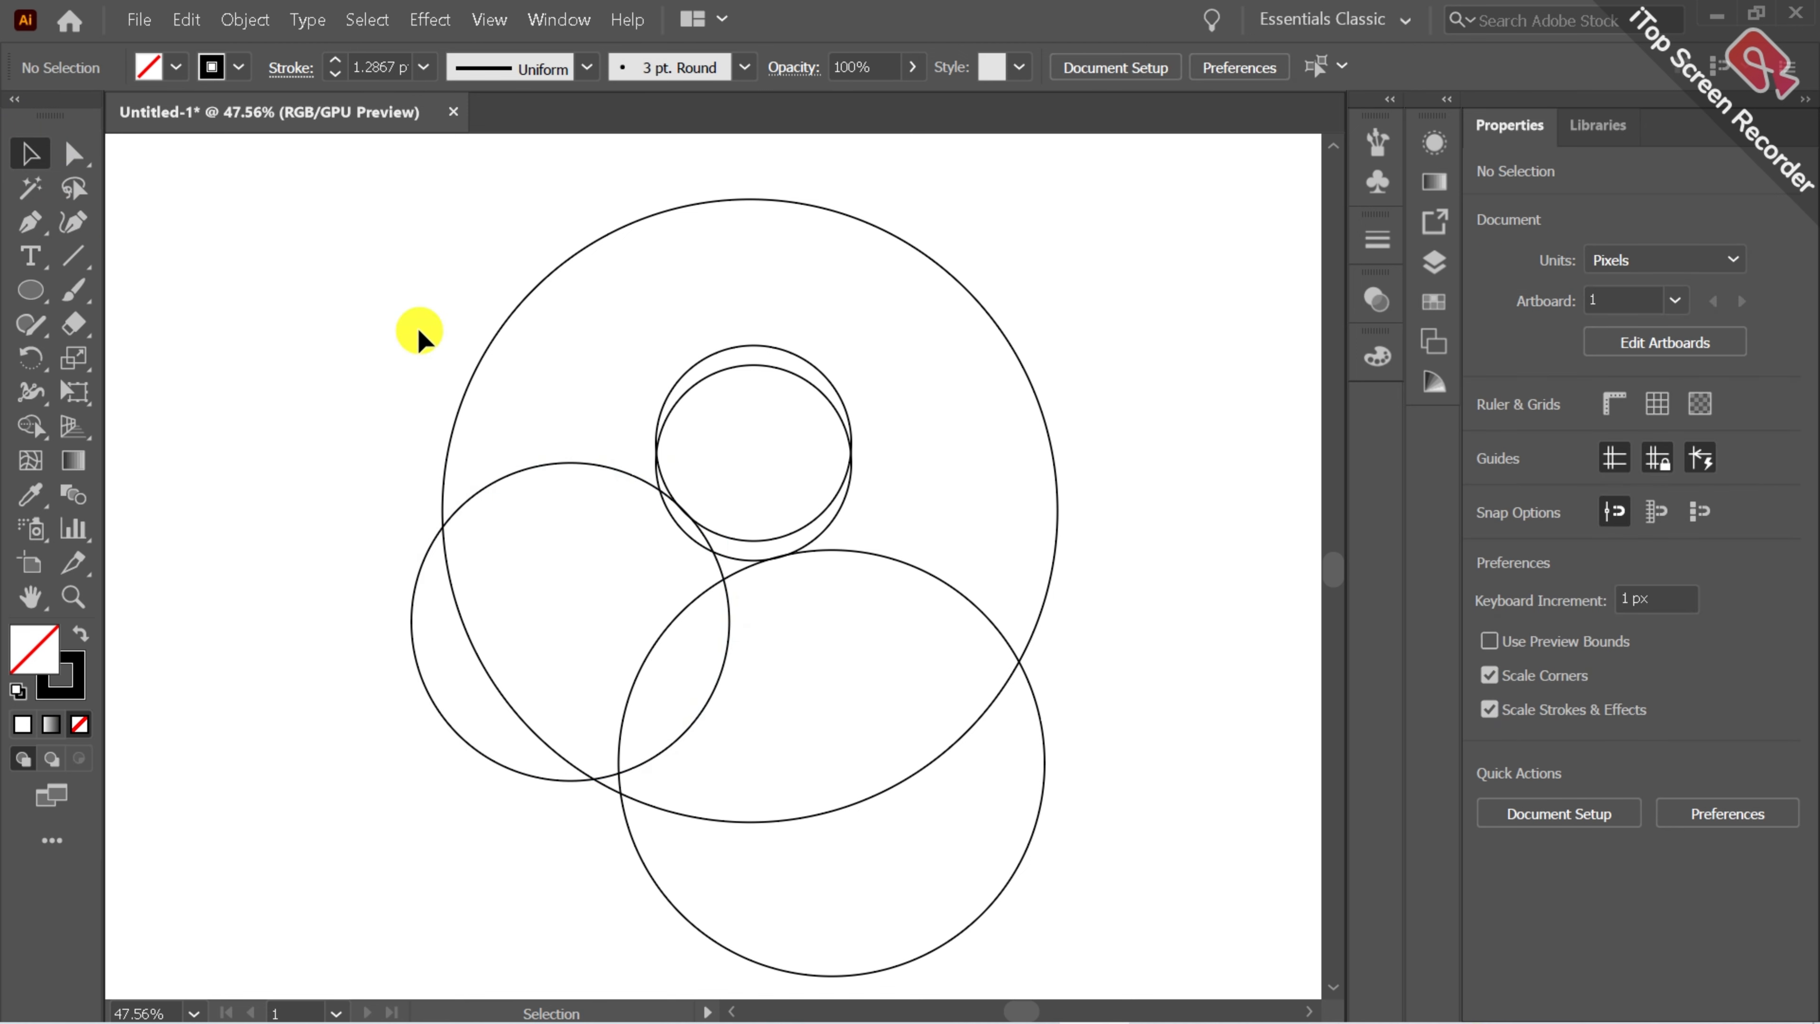
# Draw a circle about 113 px across at the large circle's upper-left edge and shift it up-left.
pyautogui.moveTo(597, 442); pyautogui.dragTo(1124, 892)
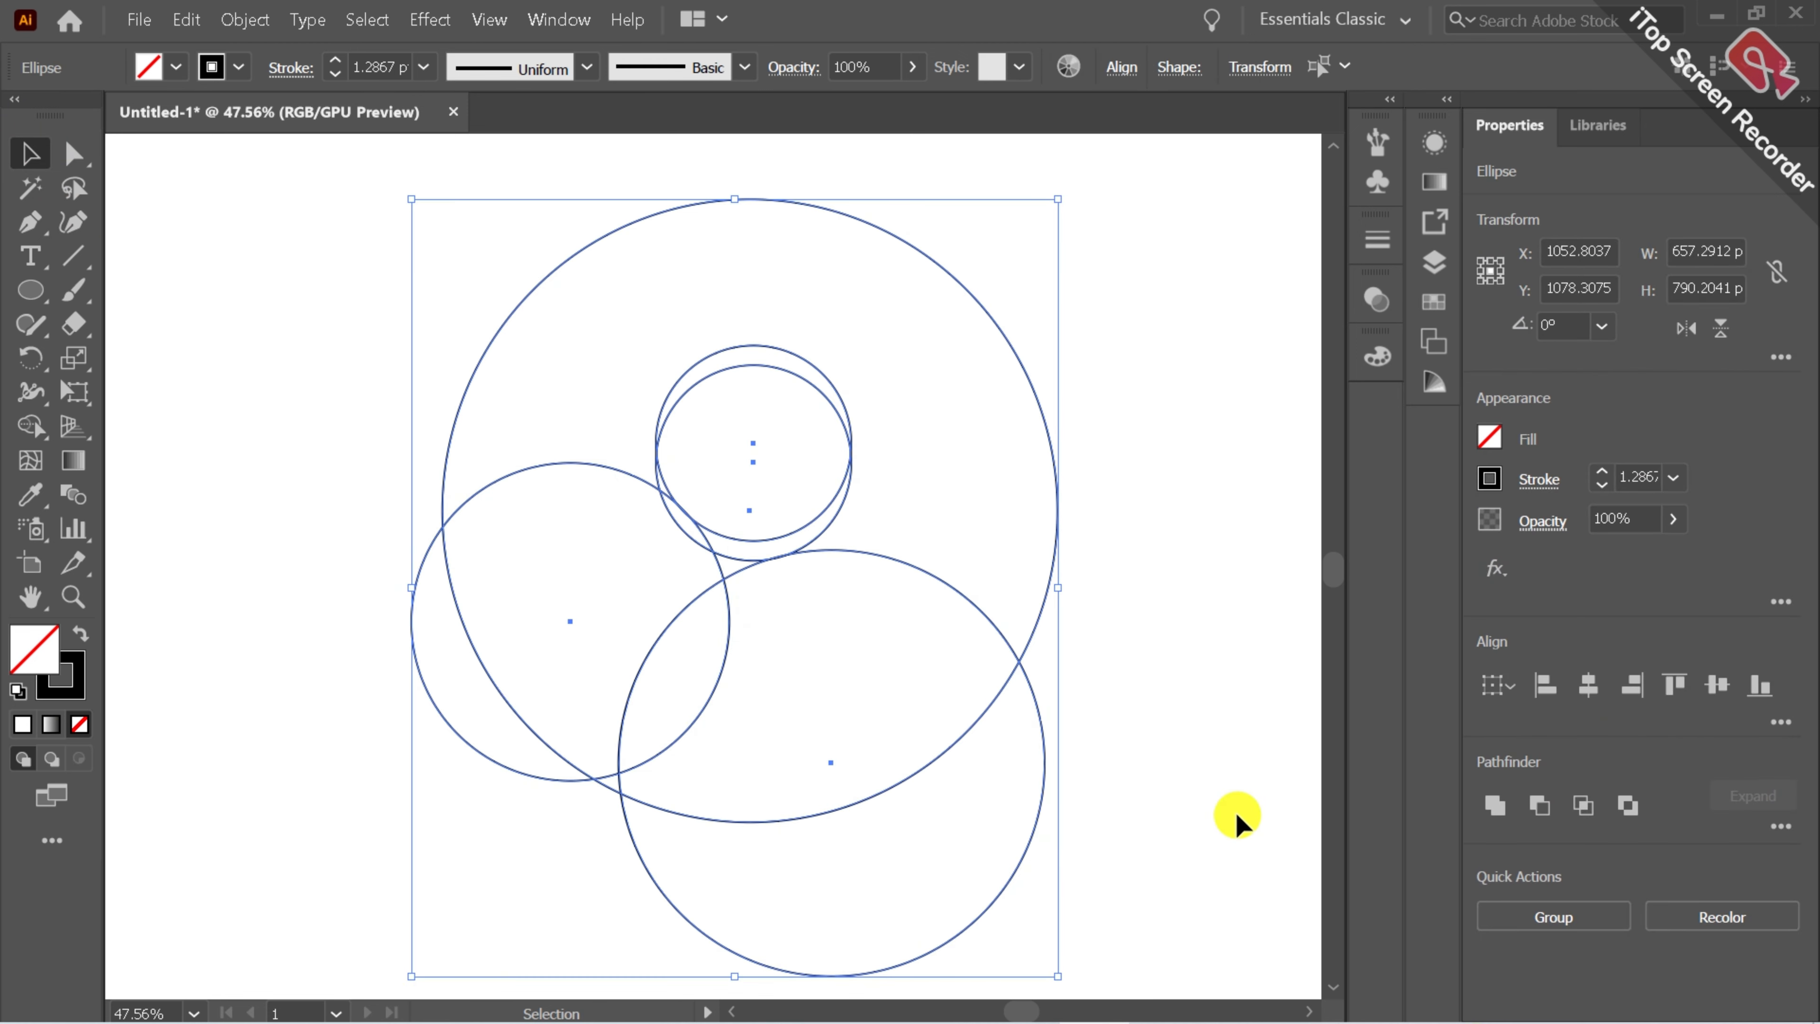
pyautogui.click(585, 473)
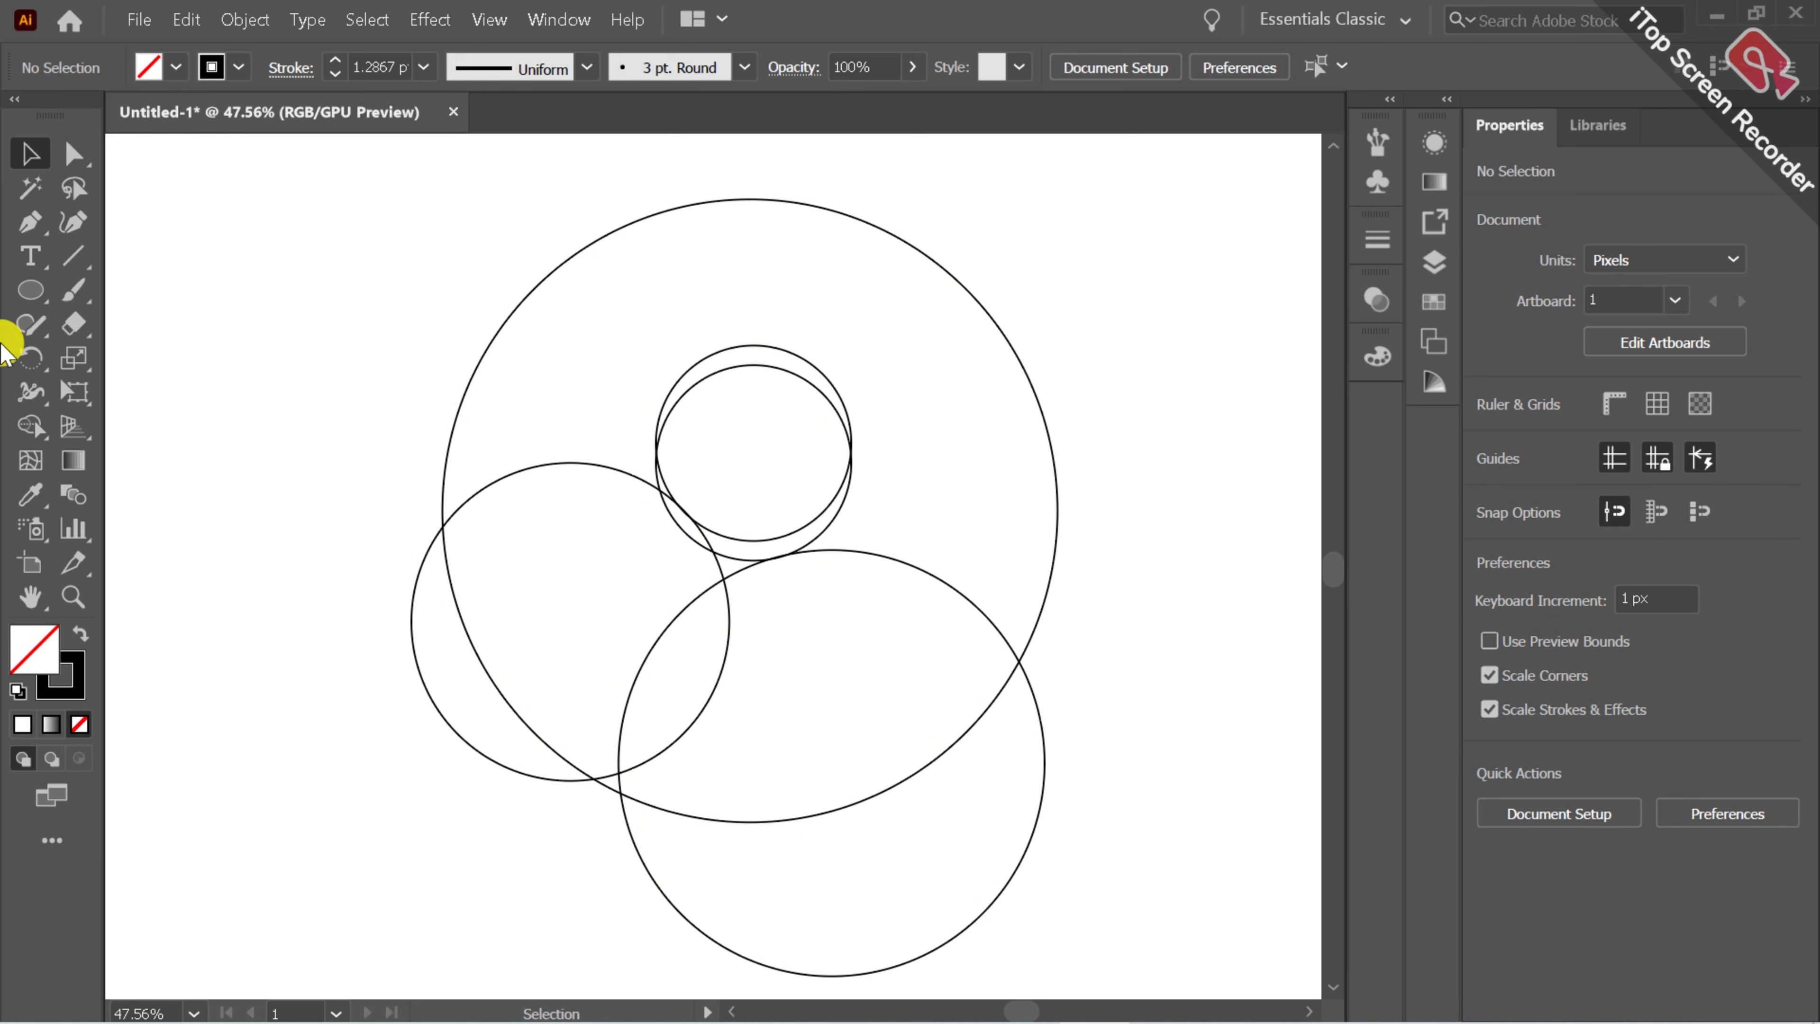
pyautogui.click(21, 289)
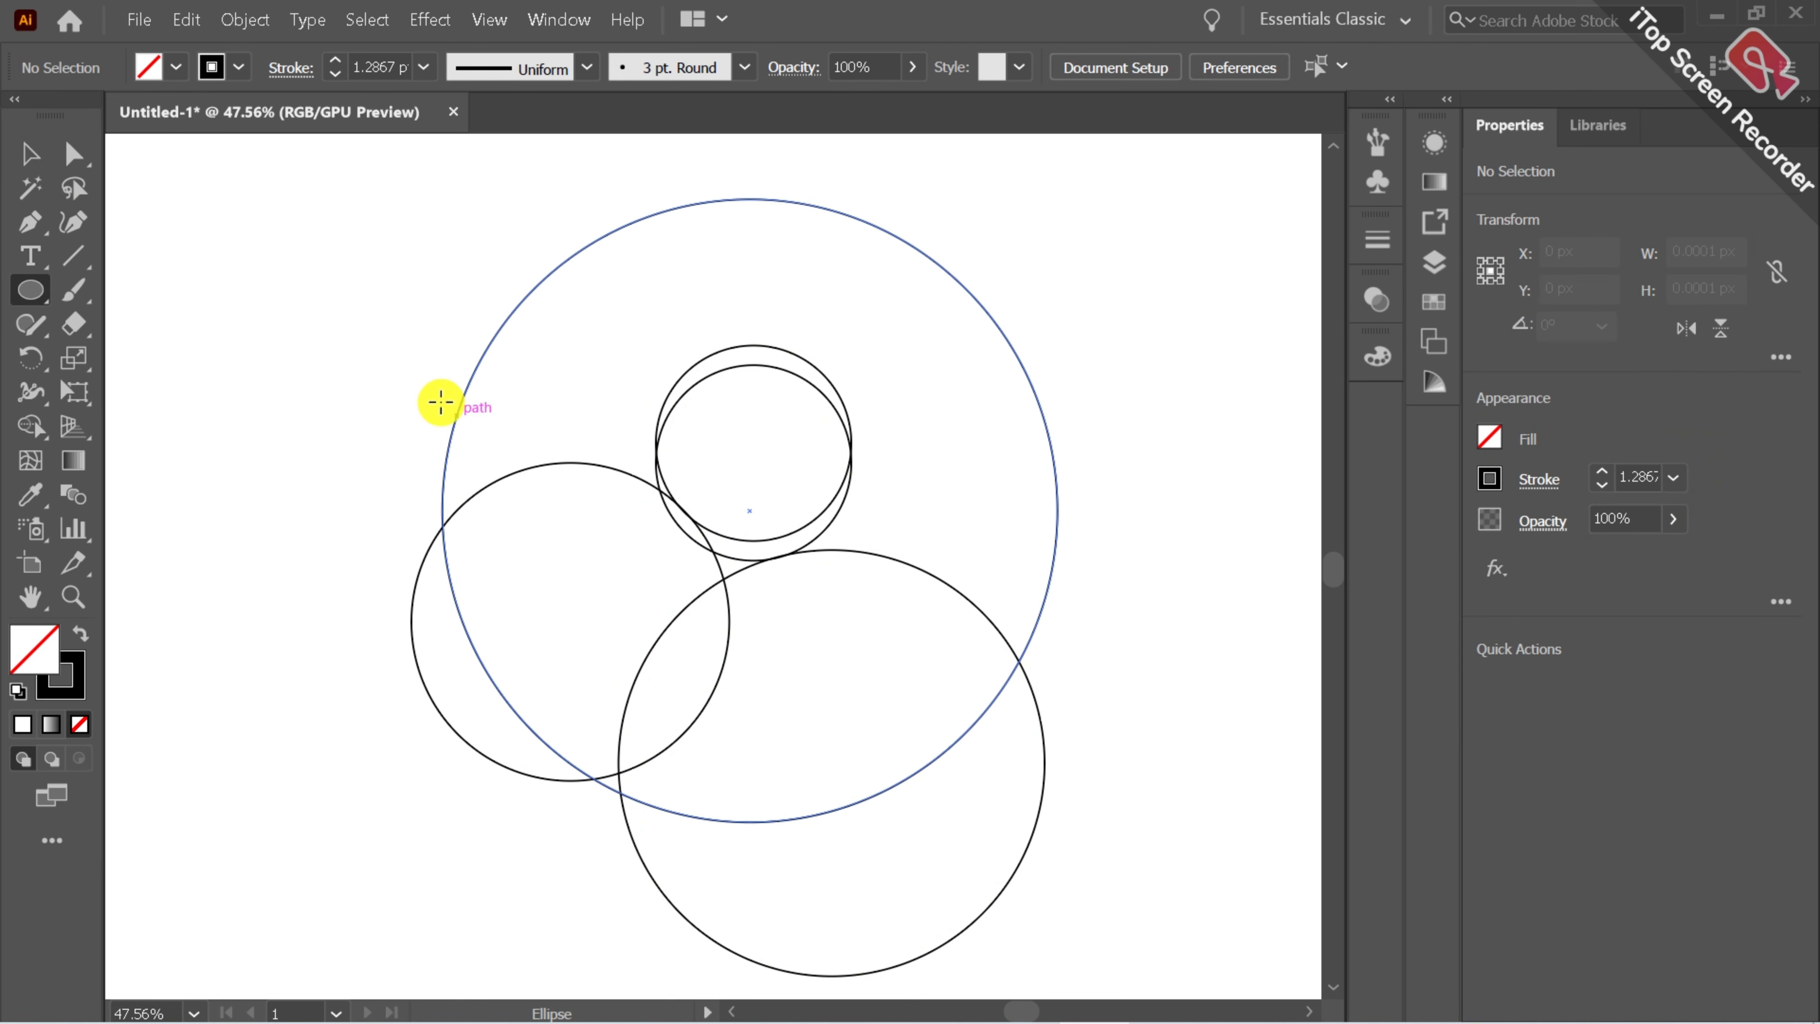
pyautogui.moveTo(456, 414); pyautogui.dragTo(553, 516)
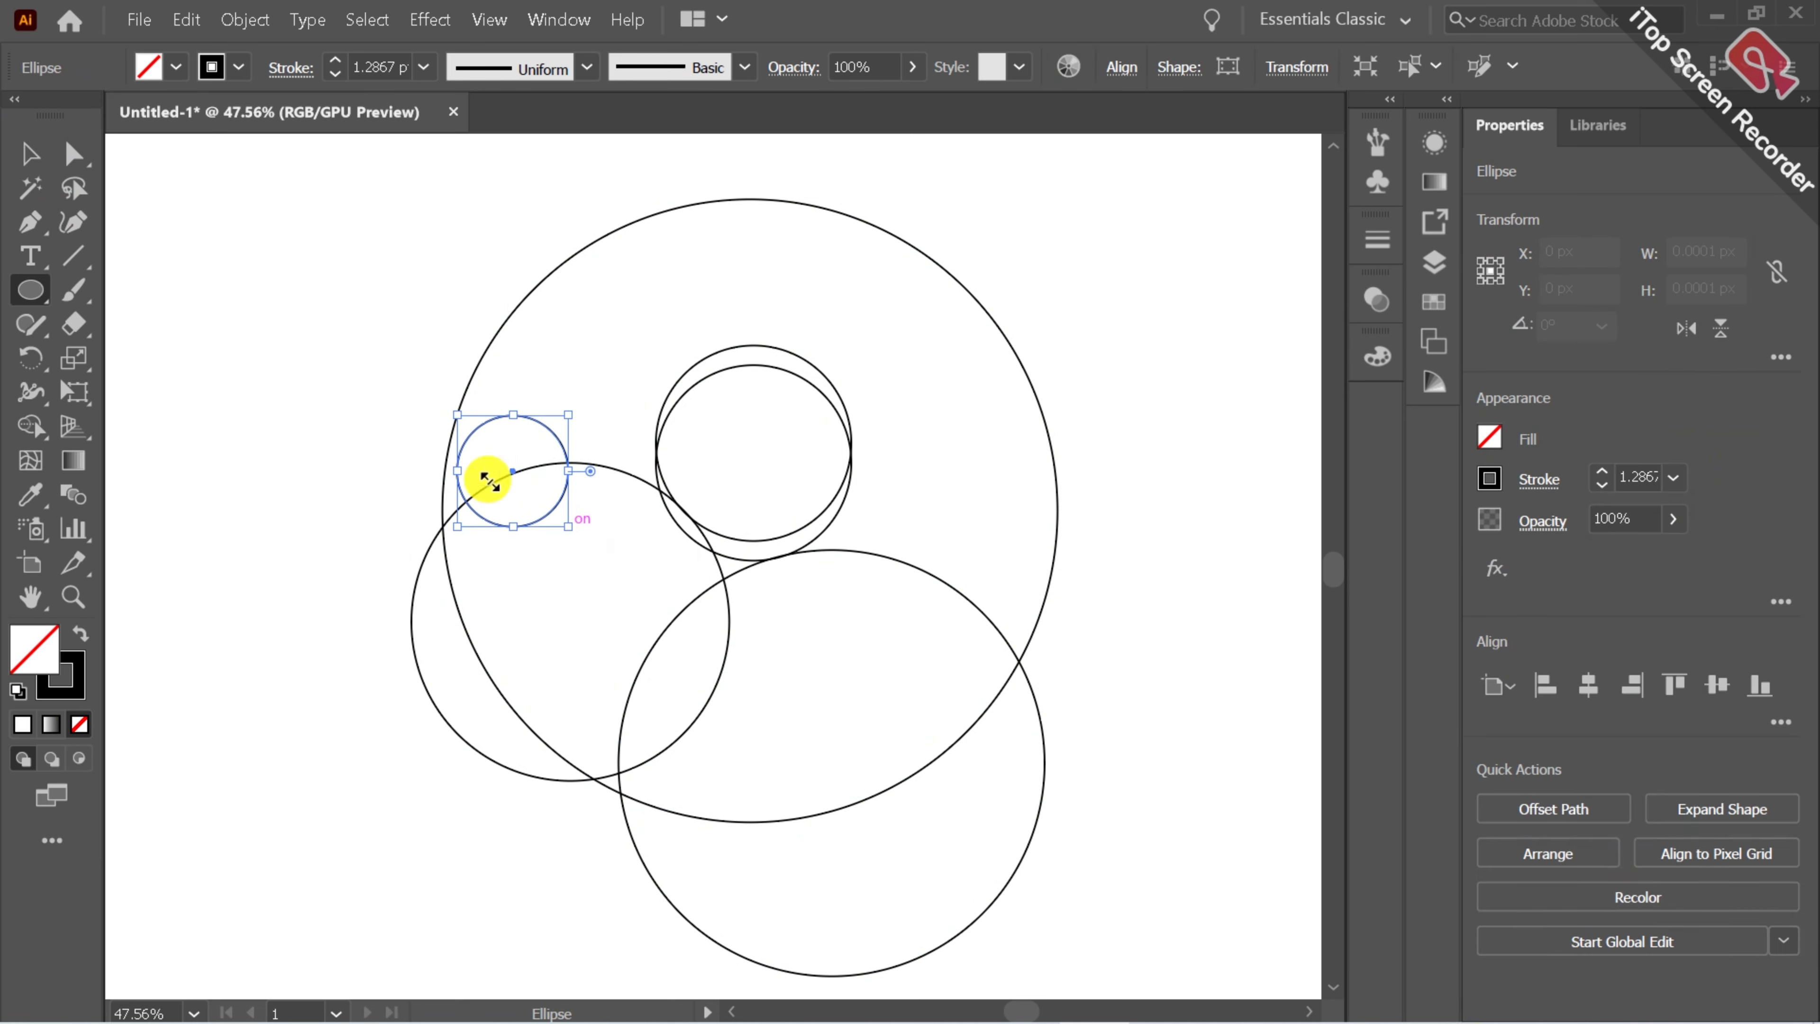
pyautogui.click(35, 151)
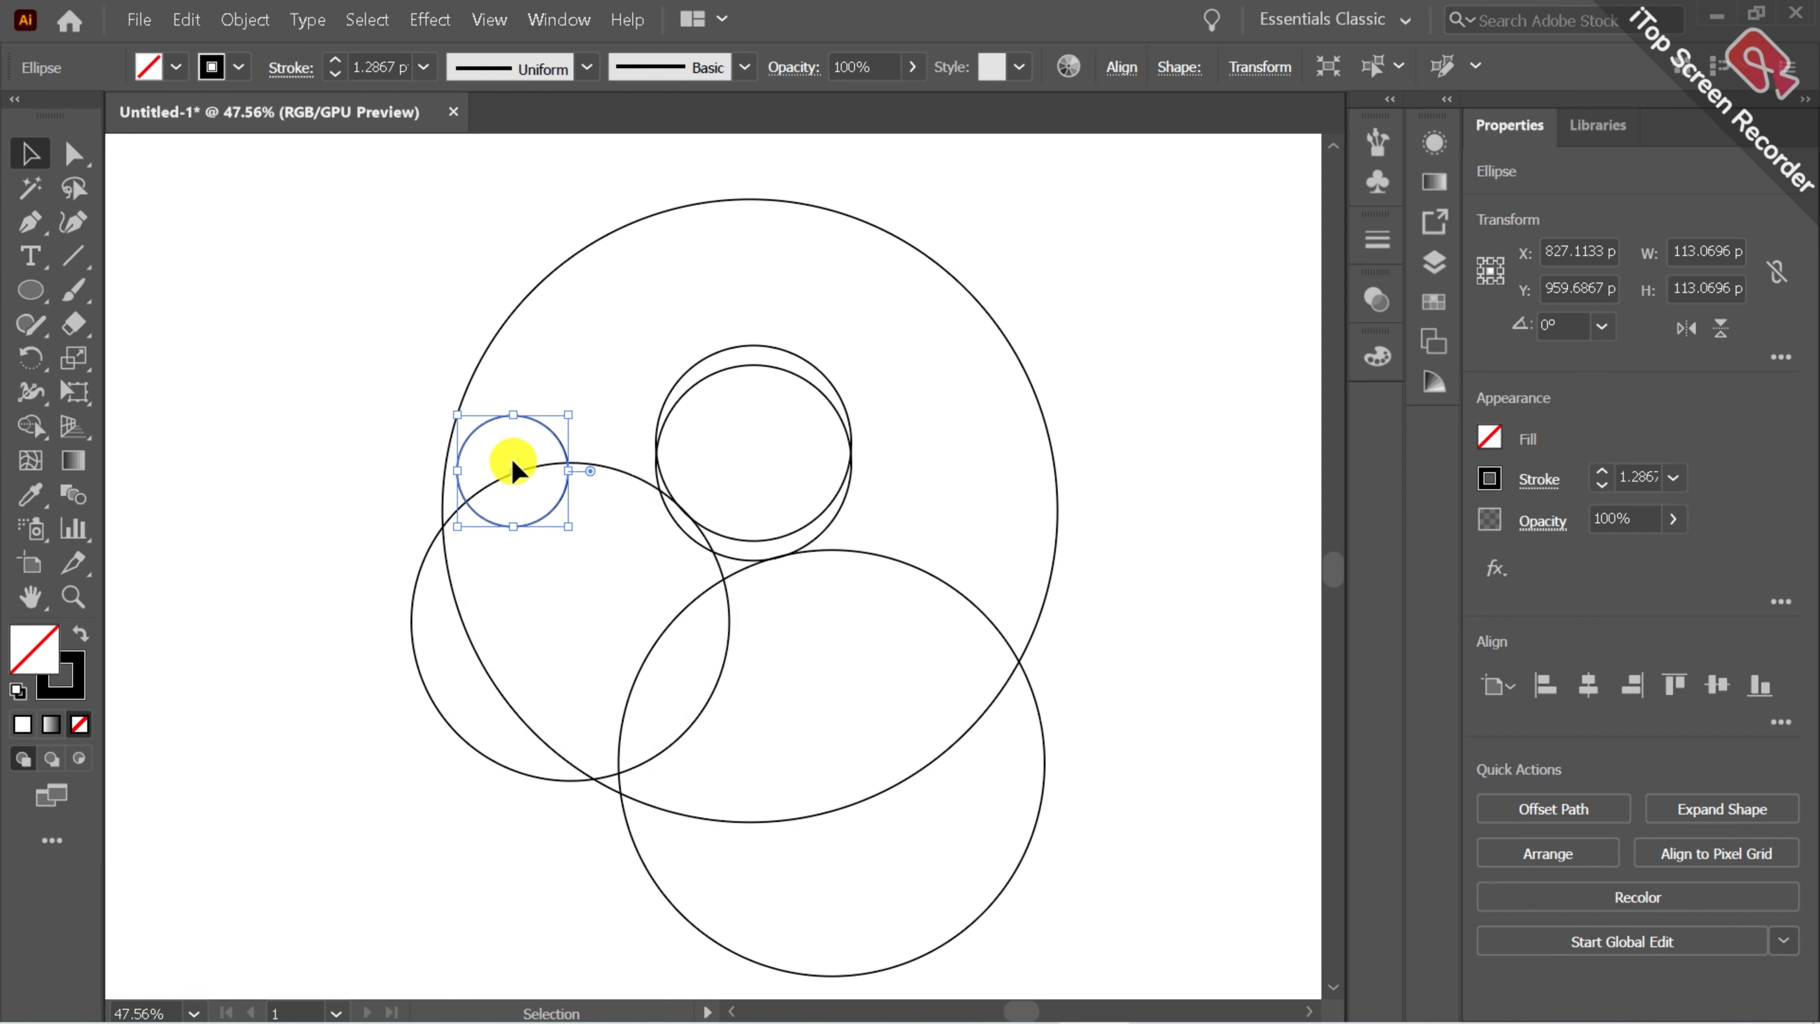
pyautogui.moveTo(511, 470); pyautogui.dragTo(500, 432)
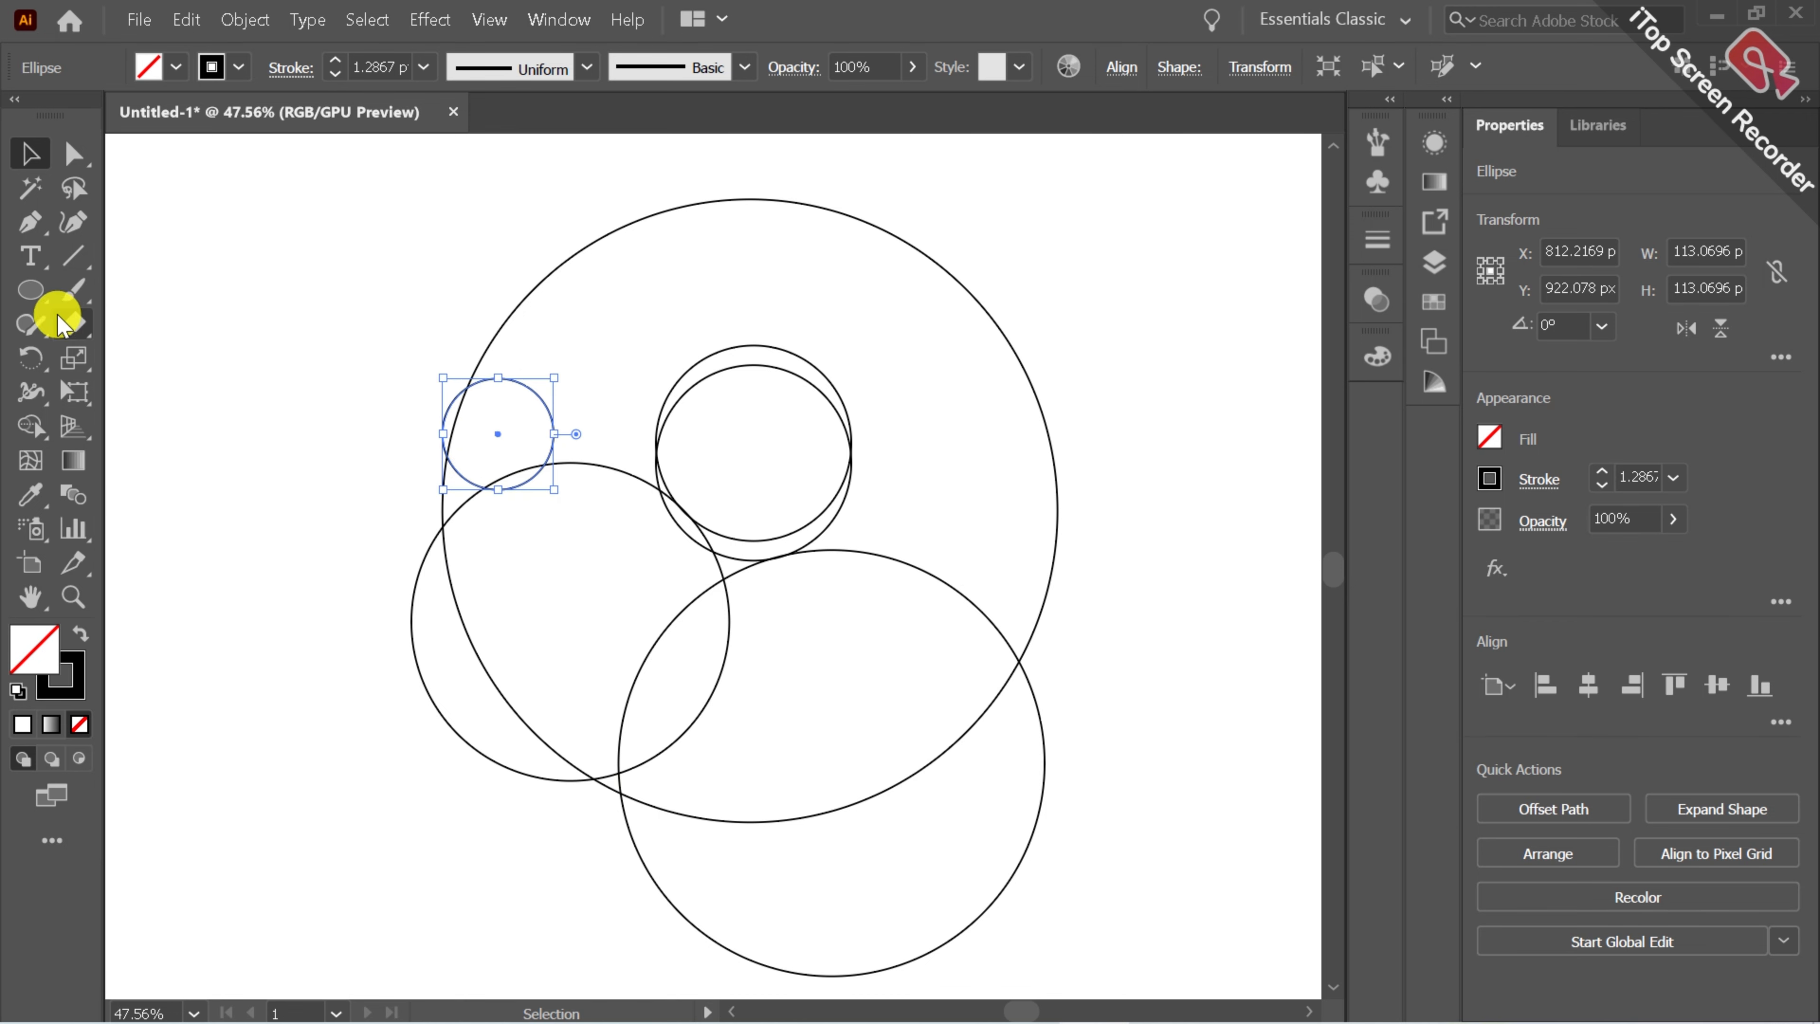
# Draw a steep diagonal line from above the small left circle down through the circles.
pyautogui.click(193, 301)
pyautogui.click(76, 263)
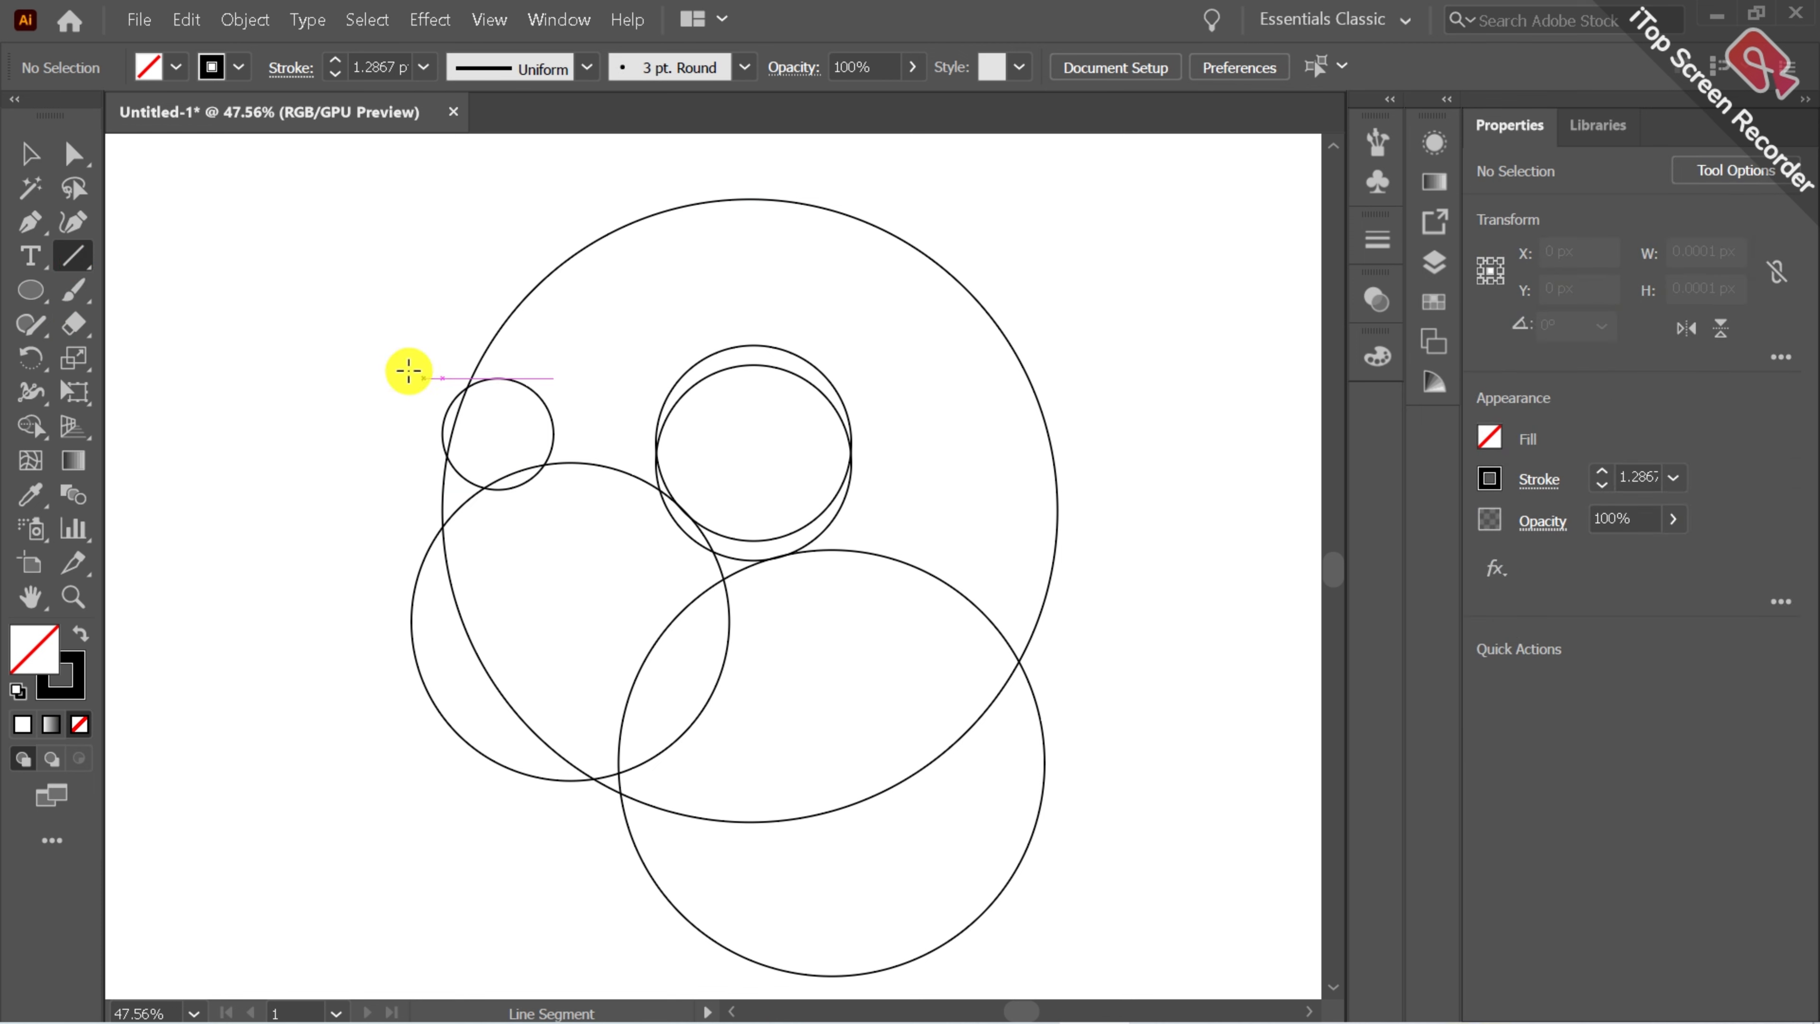
pyautogui.moveTo(399, 279)
pyautogui.mouseDown()
pyautogui.moveTo(722, 801)
pyautogui.moveTo(825, 918)
pyautogui.moveTo(742, 983)
pyautogui.moveTo(711, 975)
pyautogui.moveTo(723, 909)
pyautogui.moveTo(745, 926)
pyautogui.mouseUp()
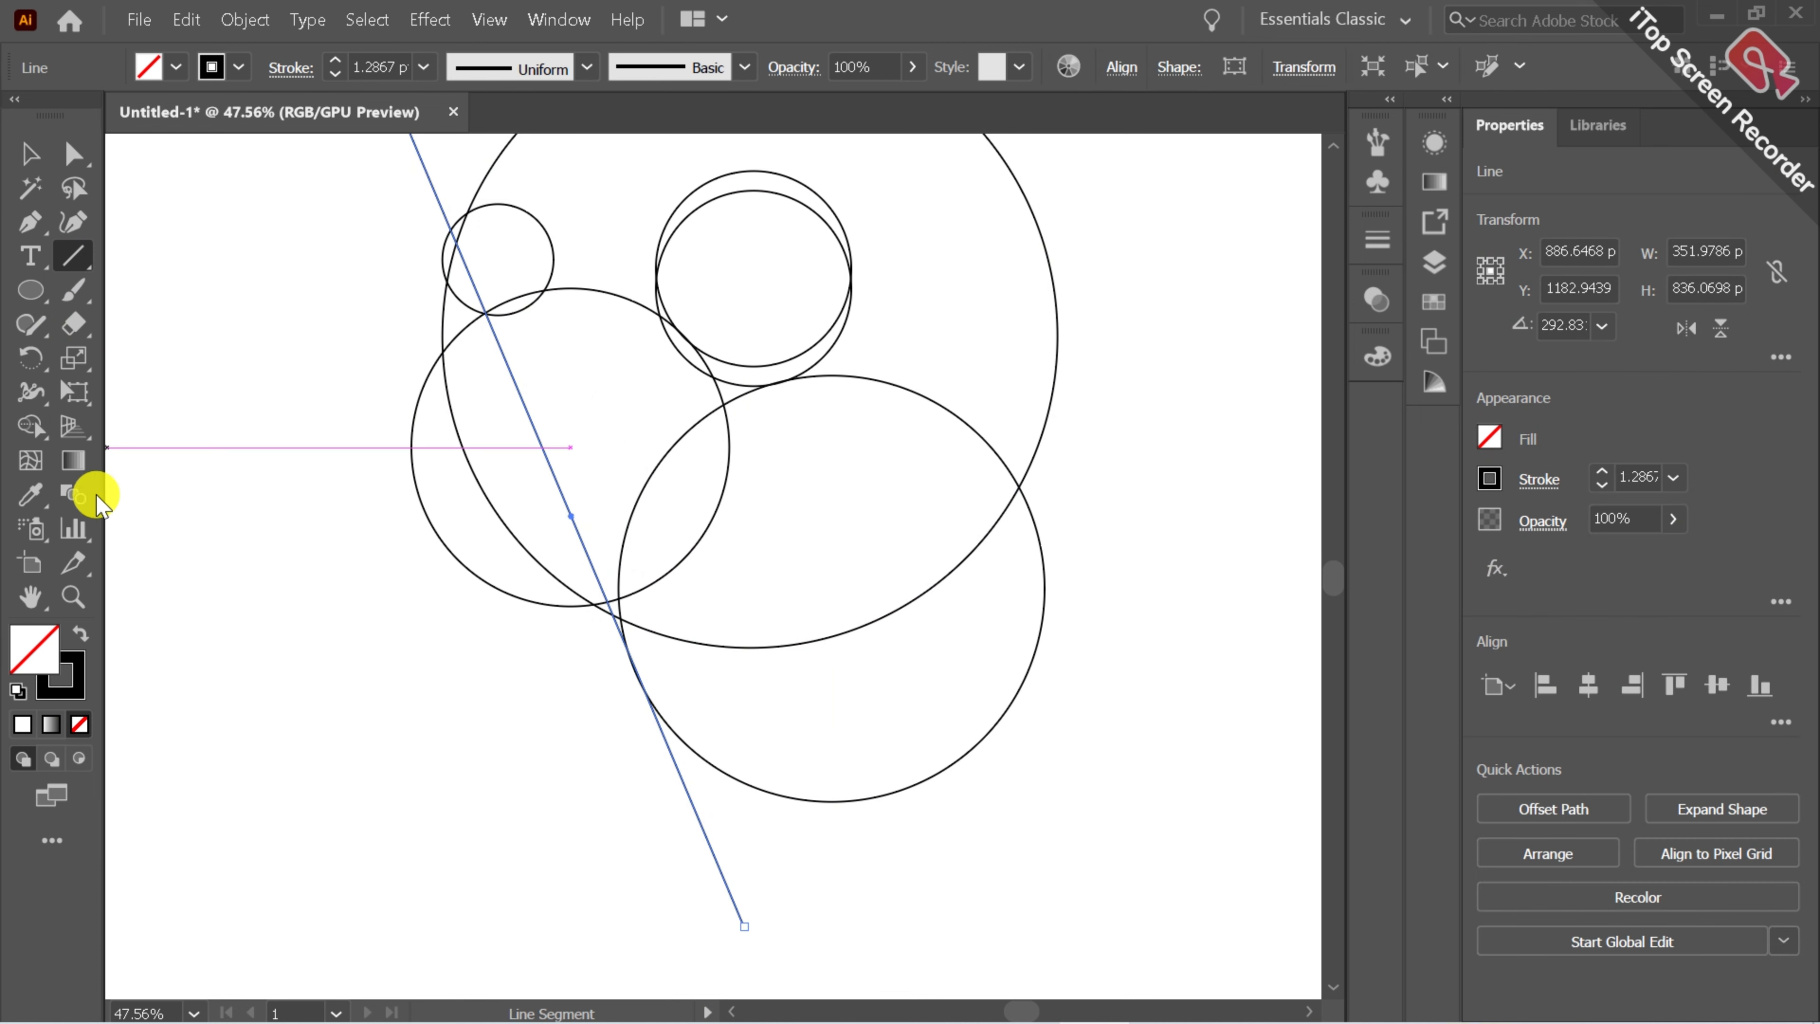
# Move the diagonal line's top endpoint slightly to the right.
pyautogui.click(30, 594)
pyautogui.moveTo(406, 377); pyautogui.dragTo(437, 566)
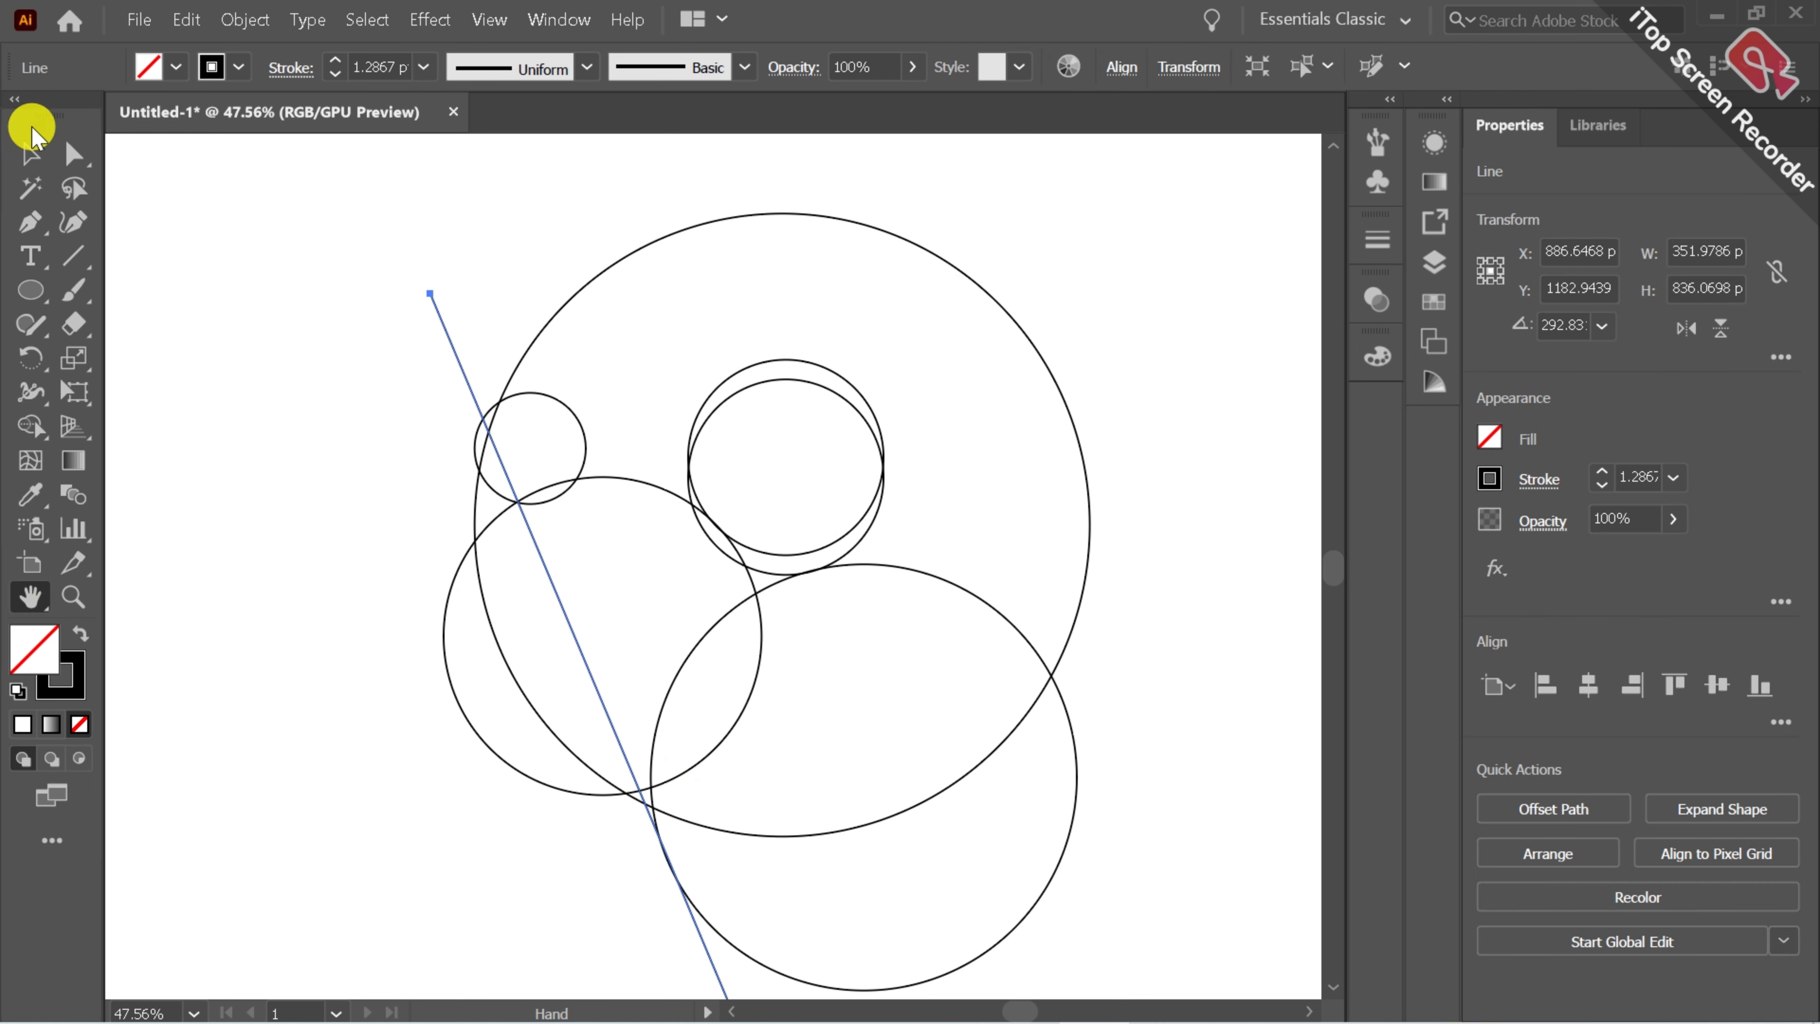
pyautogui.click(72, 154)
pyautogui.moveTo(310, 222); pyautogui.dragTo(454, 287)
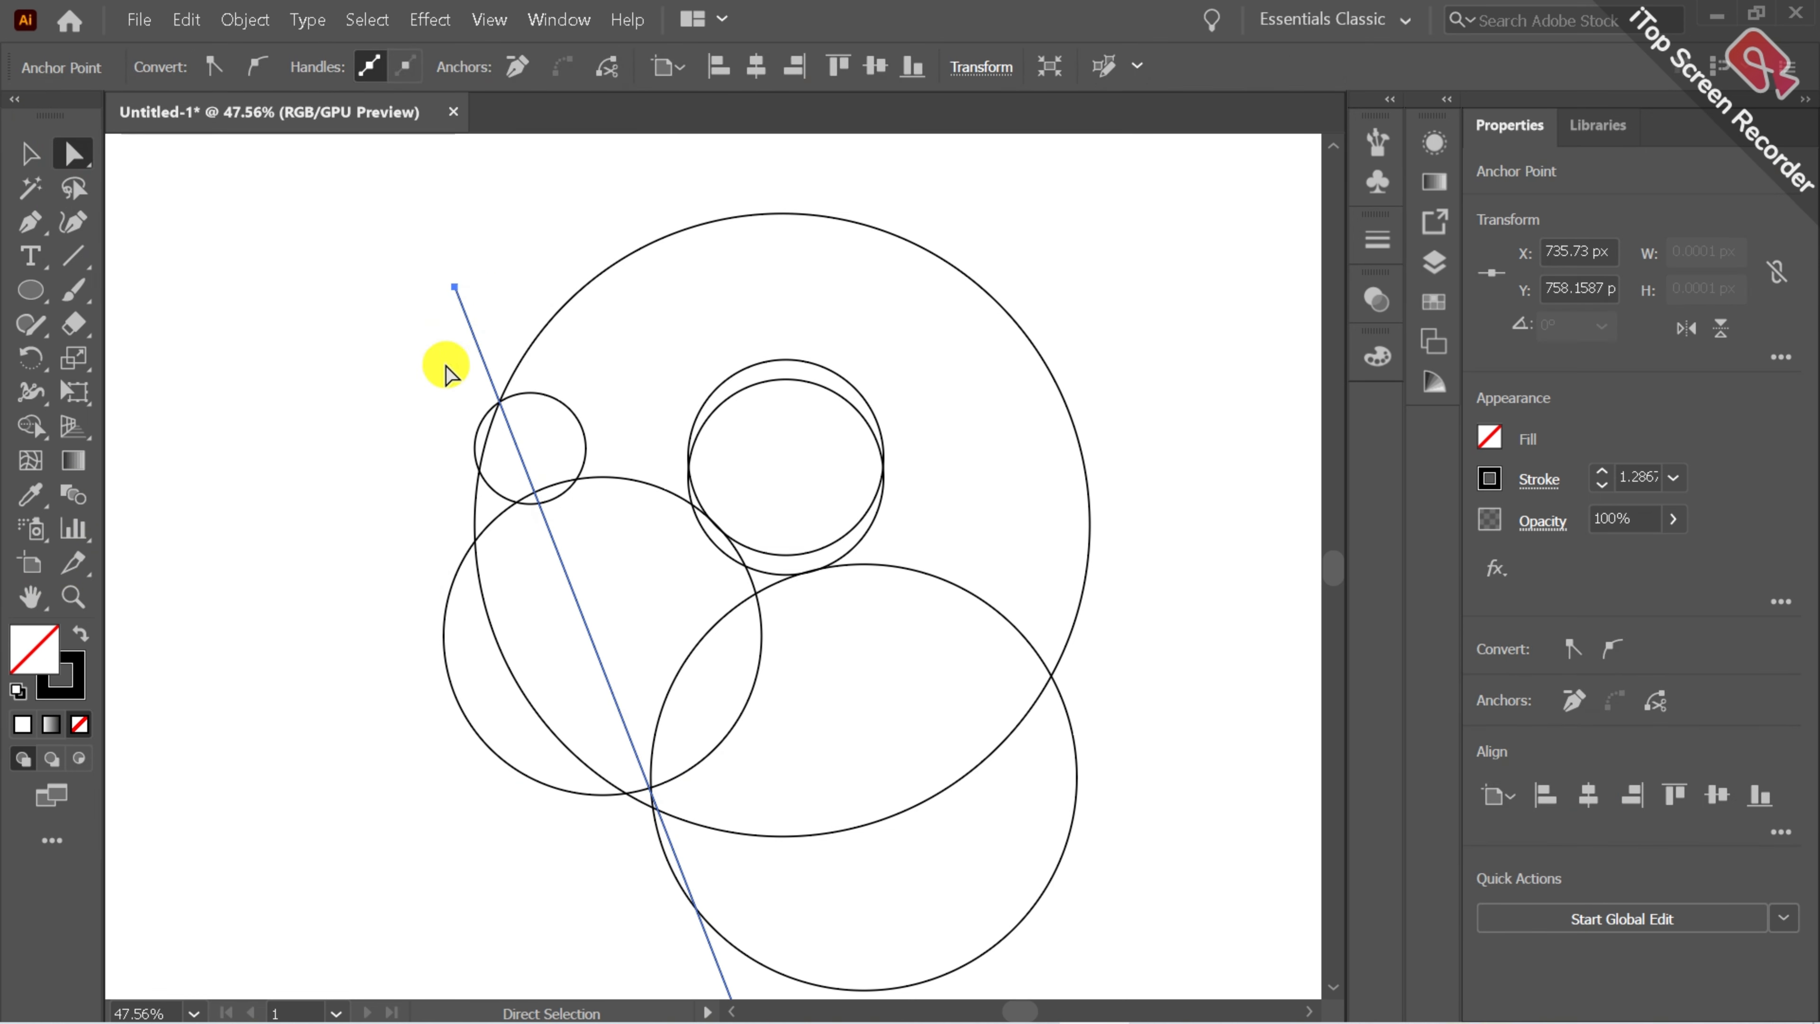
pyautogui.click(386, 394)
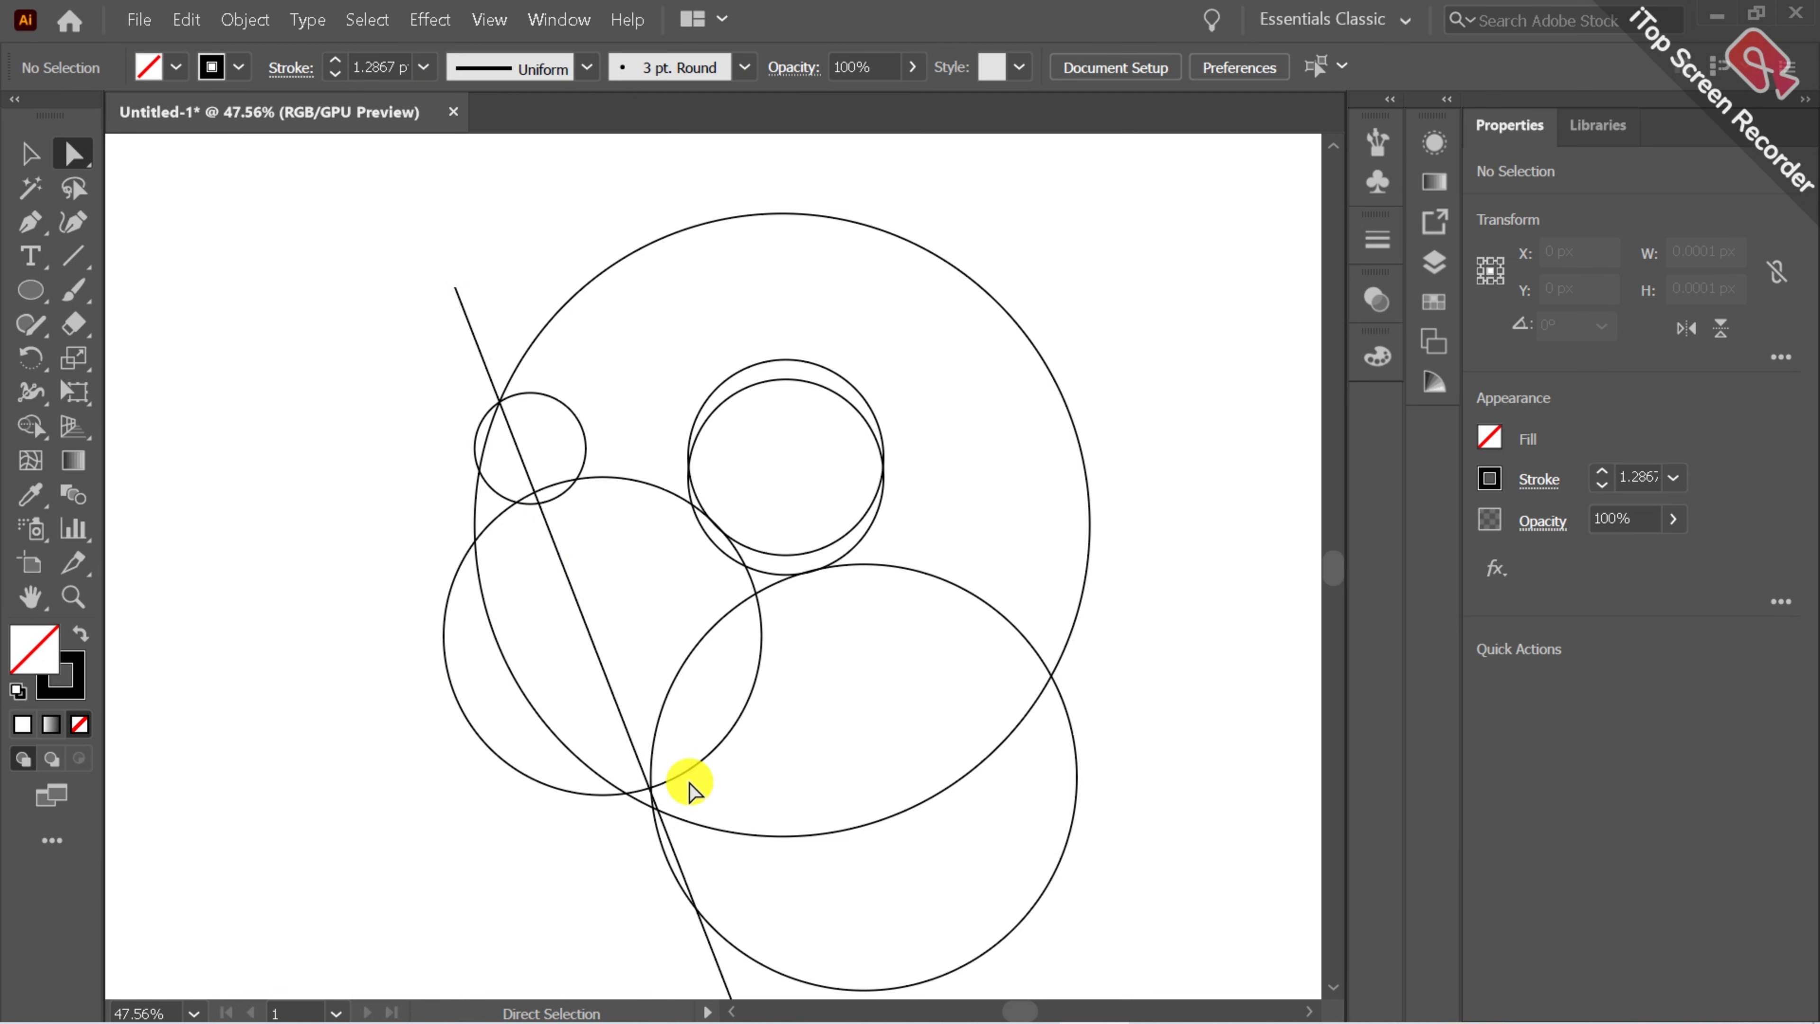
# Move the diagonal line's bottom endpoint slightly to the left.
pyautogui.click(30, 596)
pyautogui.moveTo(641, 683); pyautogui.dragTo(630, 543)
pyautogui.click(74, 153)
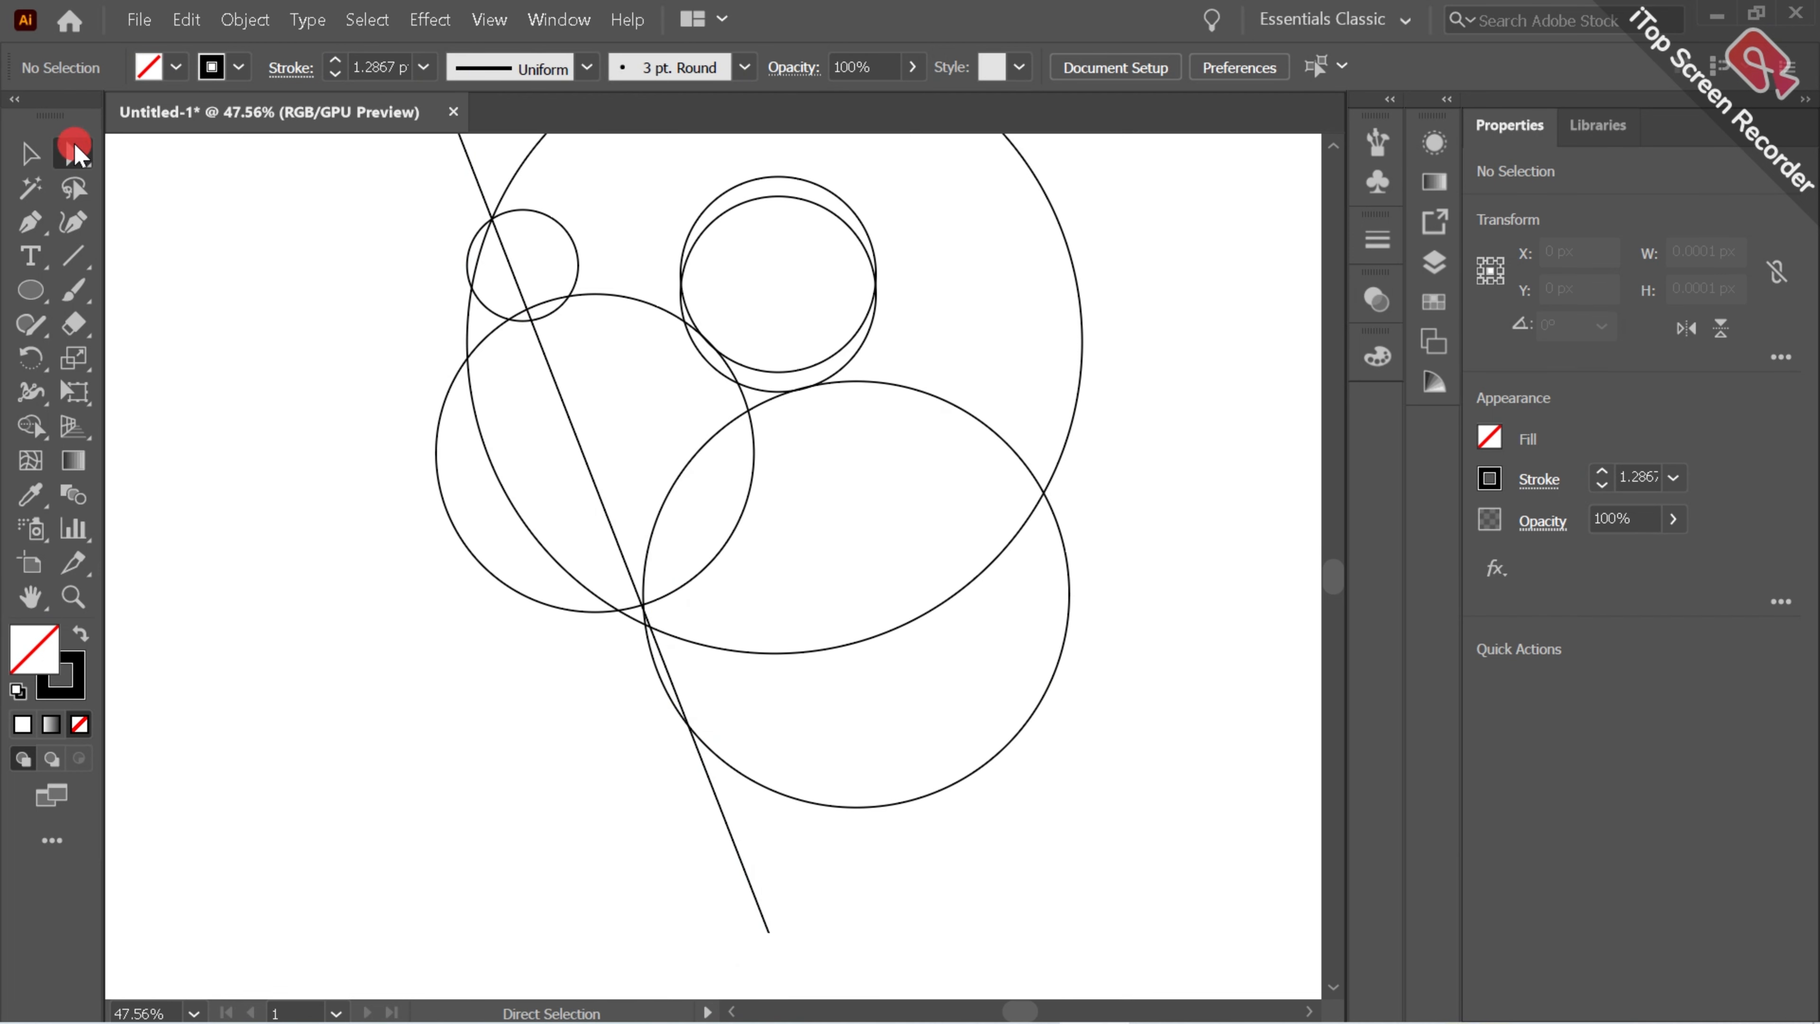
pyautogui.moveTo(685, 886); pyautogui.dragTo(862, 915)
pyautogui.moveTo(765, 863); pyautogui.dragTo(752, 869)
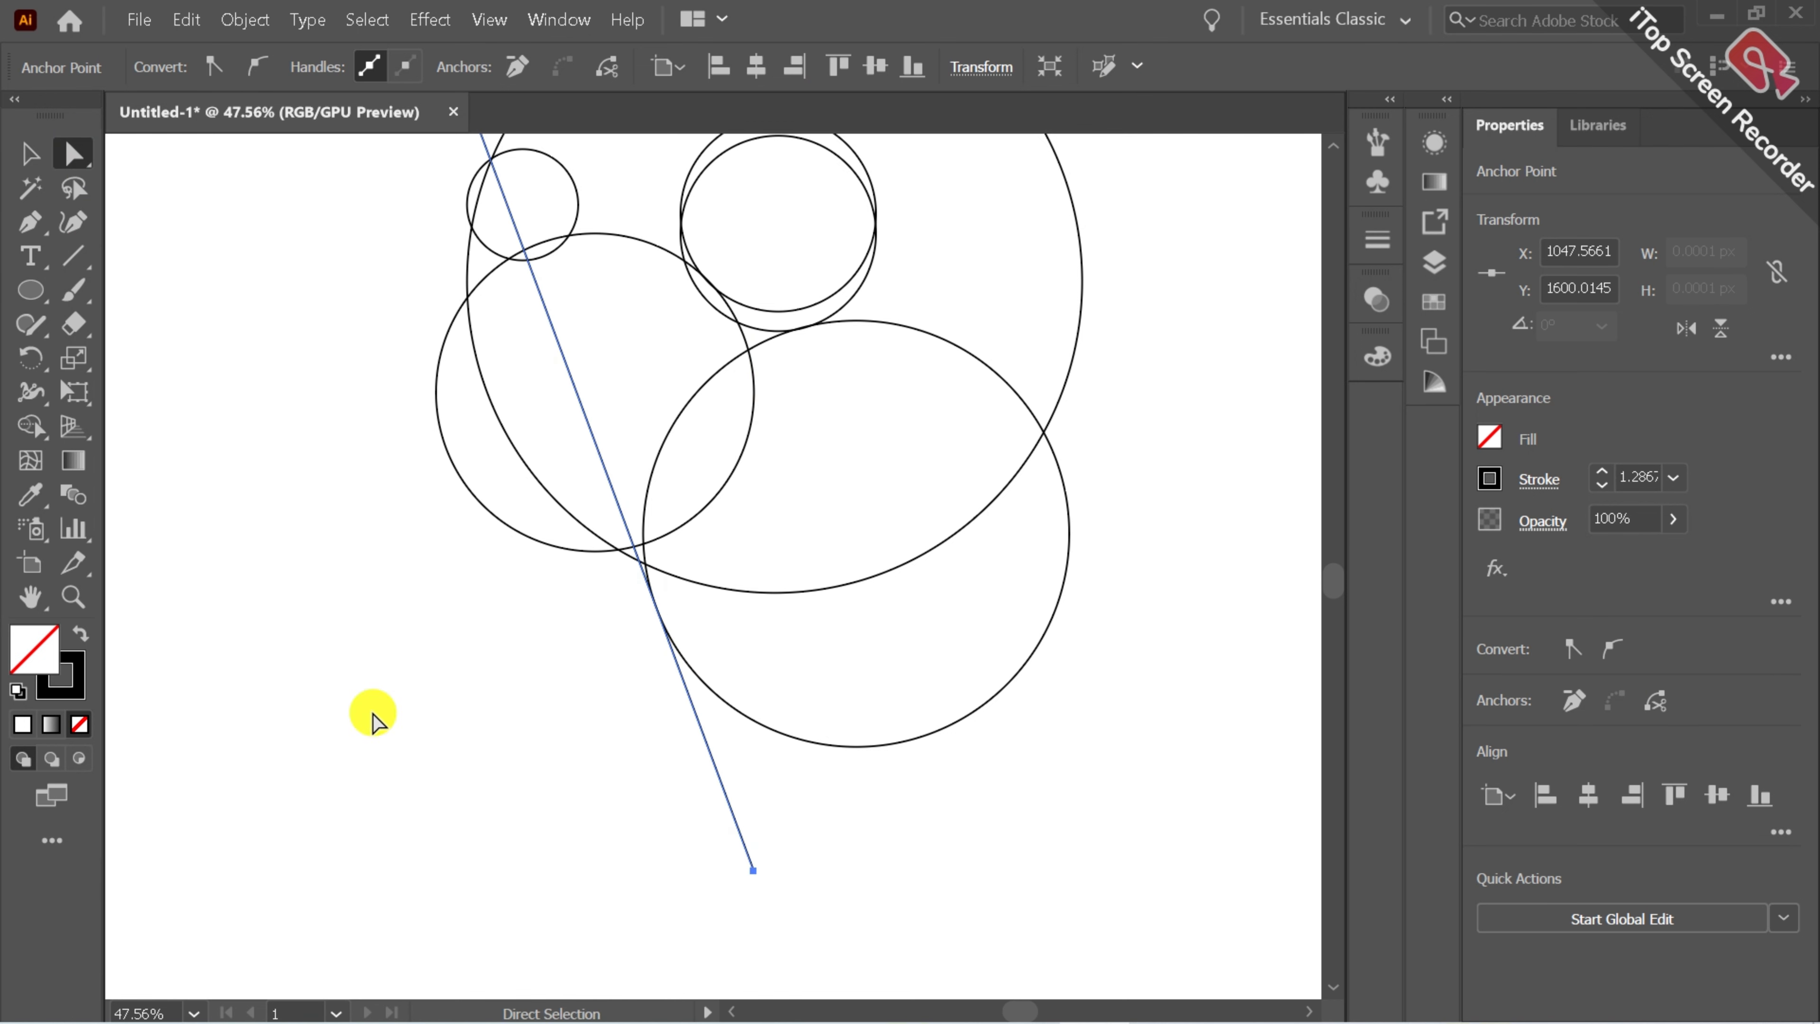
# Draw a second line rising from the left across the top of the small circles at about 15°.
pyautogui.click(74, 598)
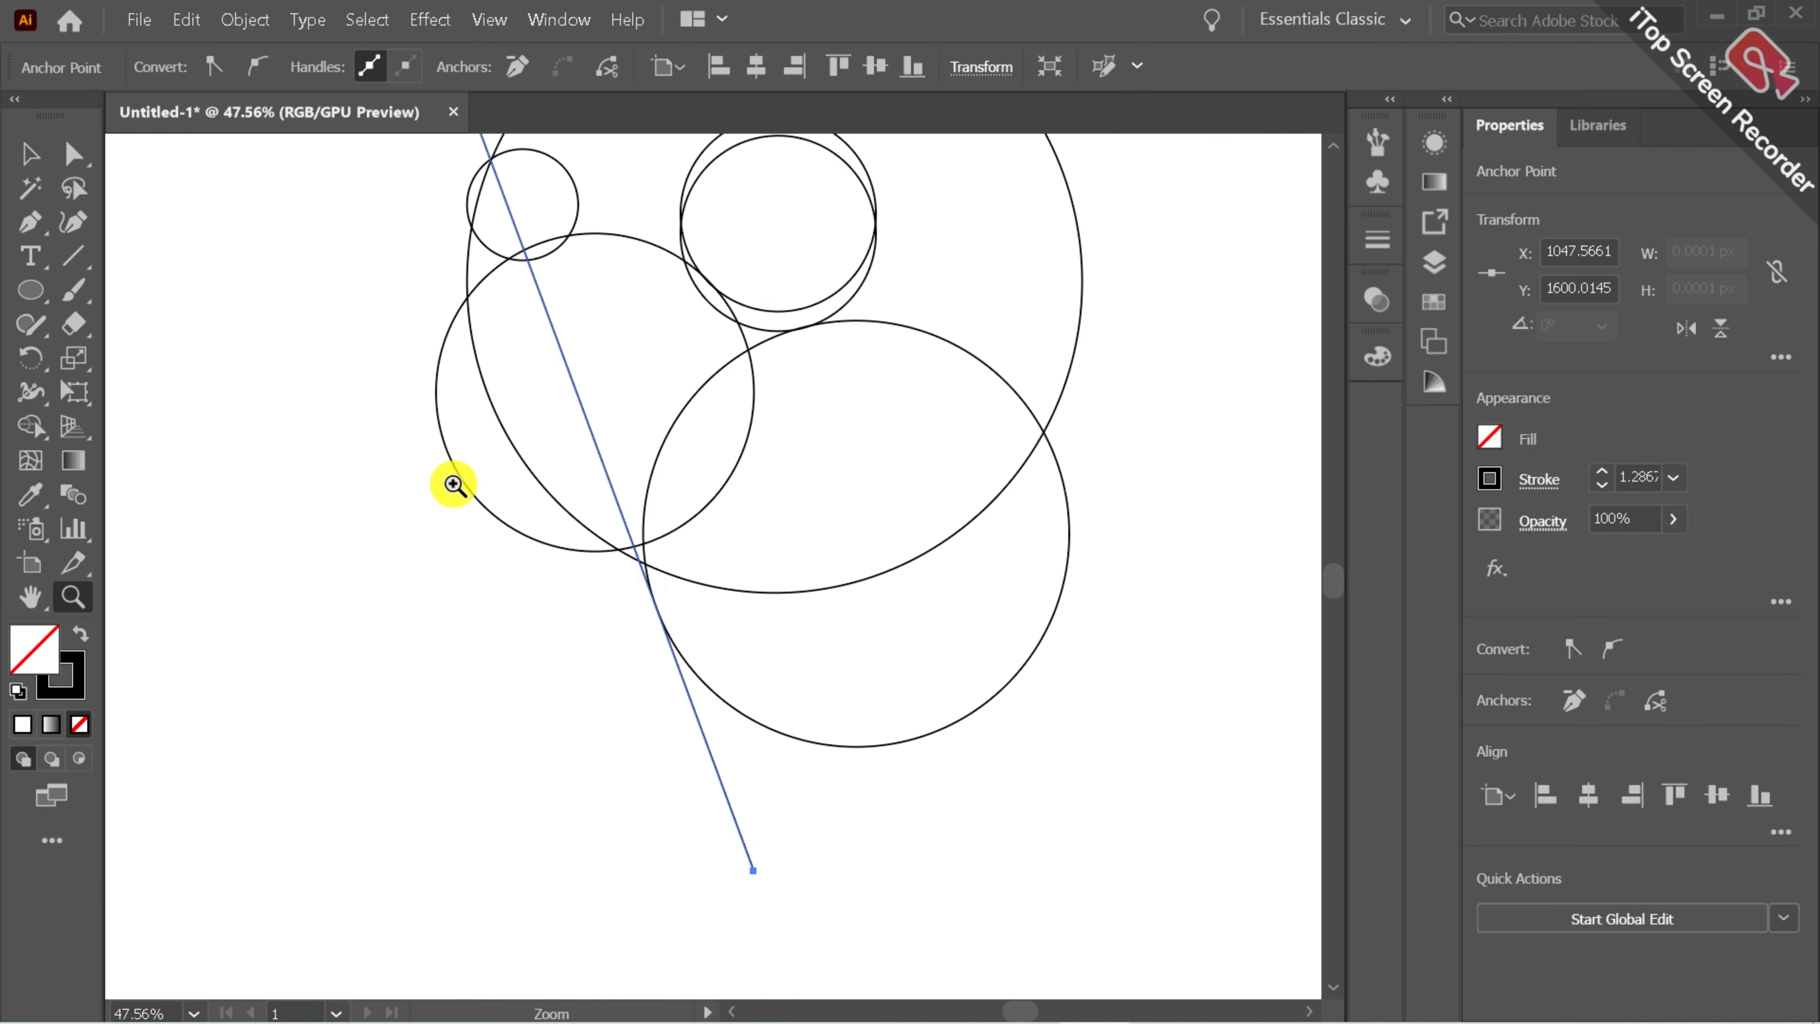
pyautogui.moveTo(573, 464); pyautogui.dragTo(500, 516)
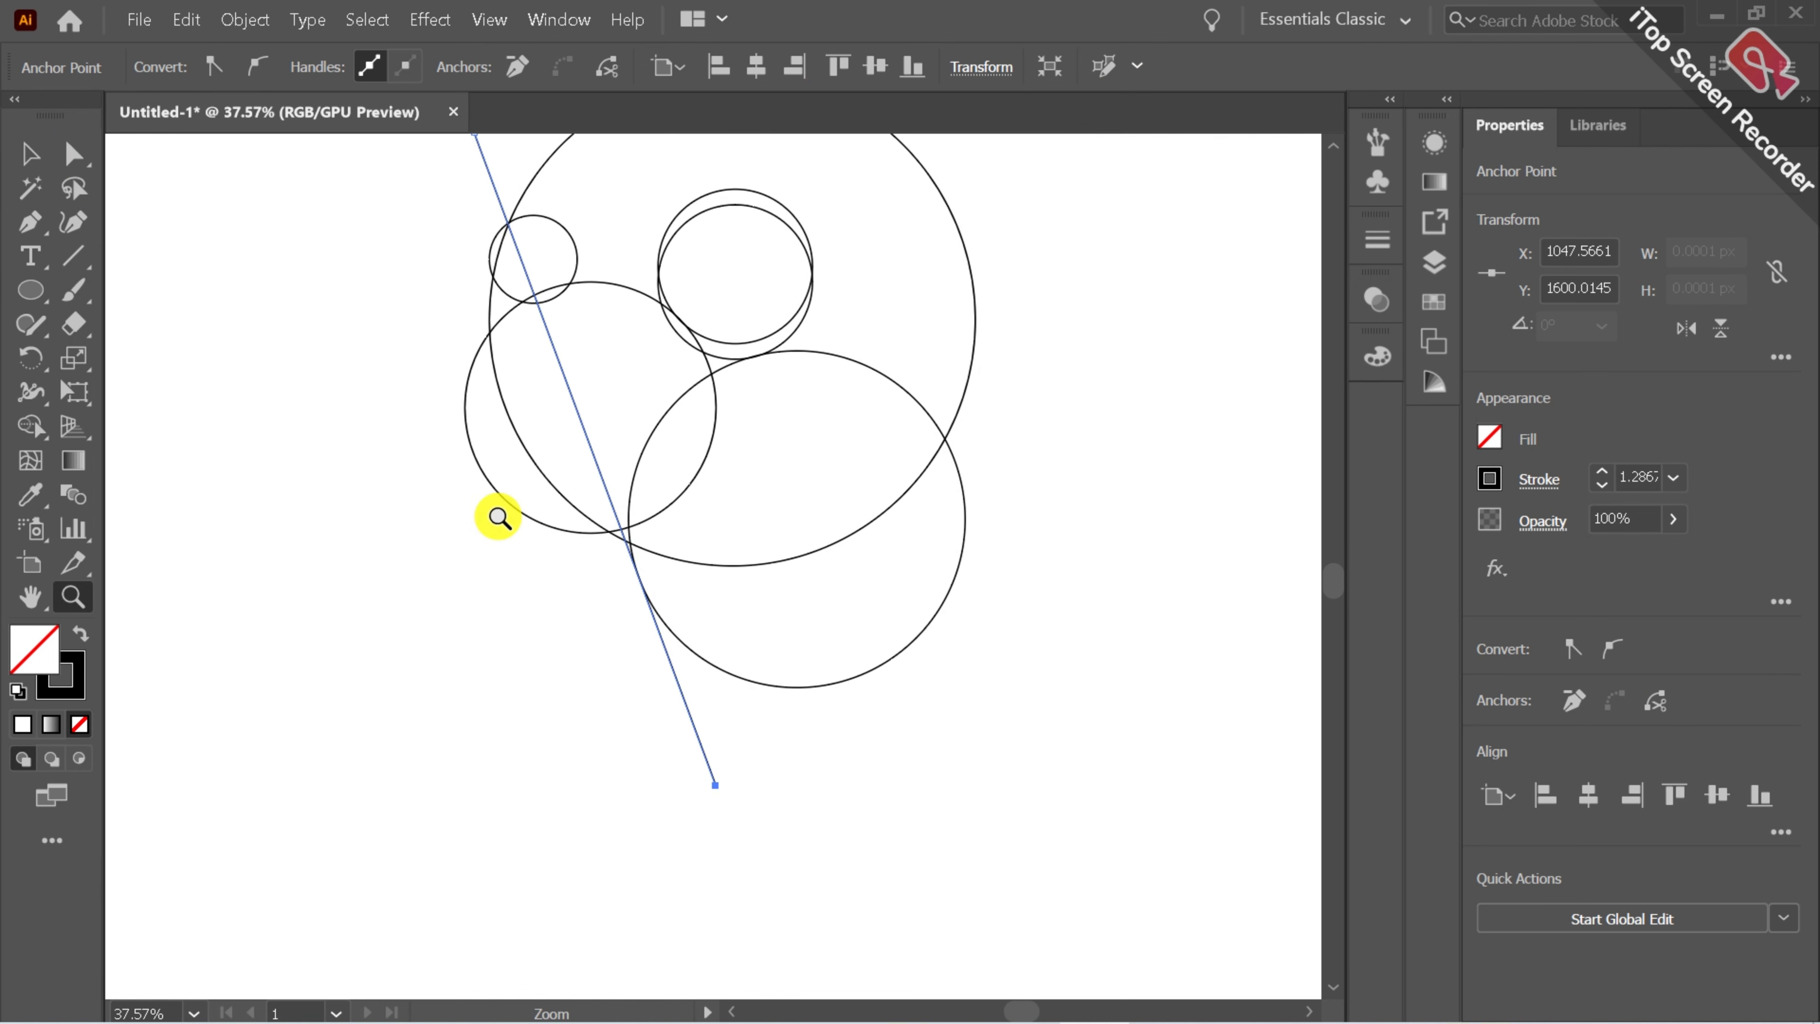
pyautogui.click(30, 597)
pyautogui.moveTo(642, 382); pyautogui.dragTo(623, 474)
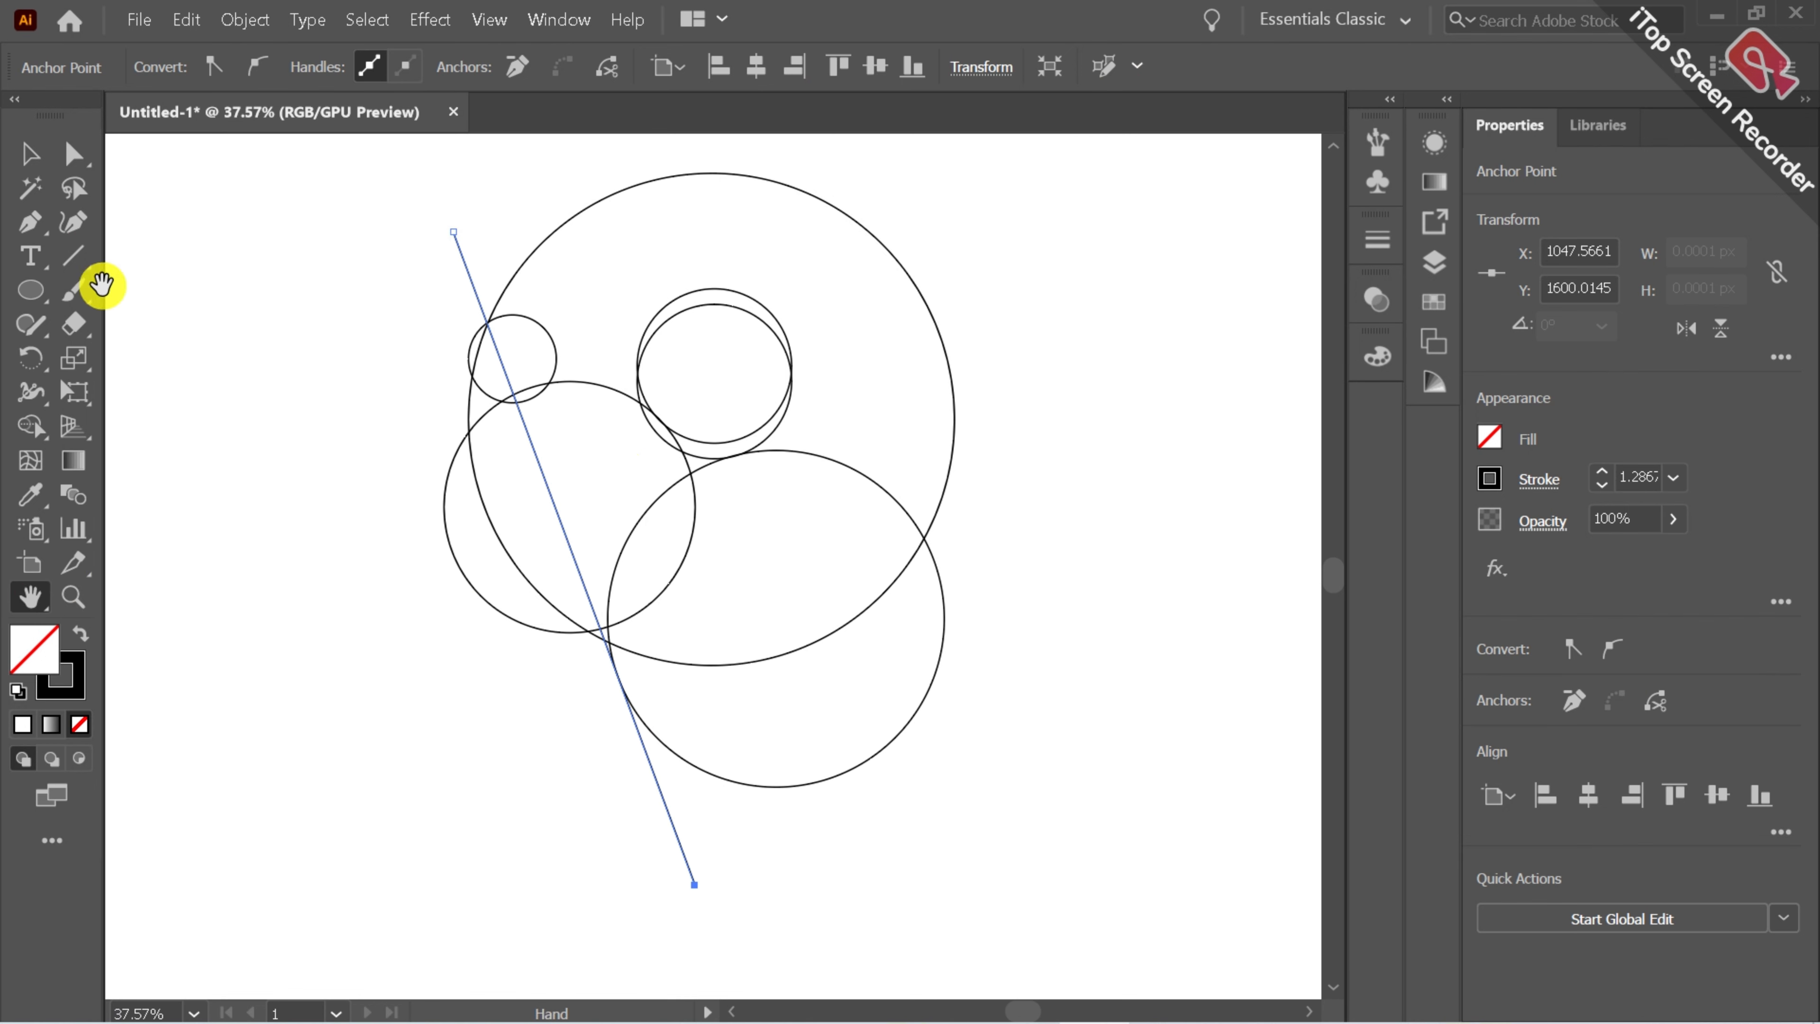
pyautogui.click(72, 257)
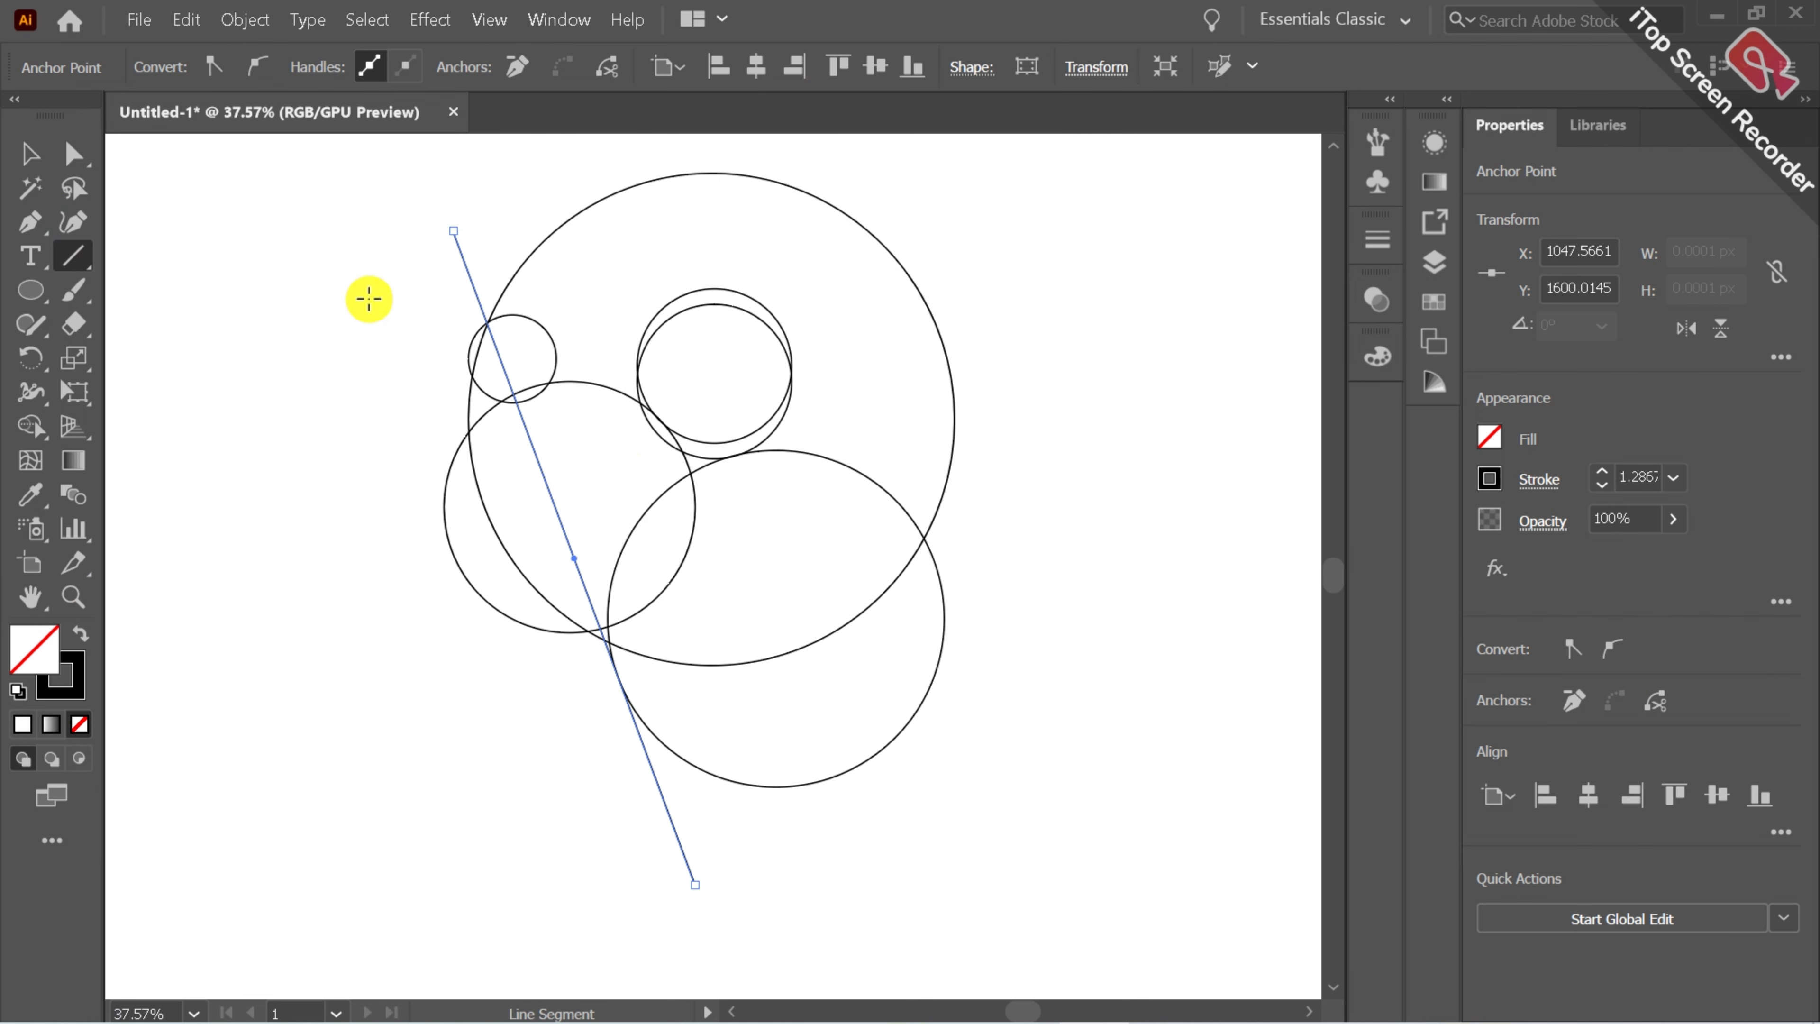
pyautogui.moveTo(256, 380); pyautogui.dragTo(910, 205)
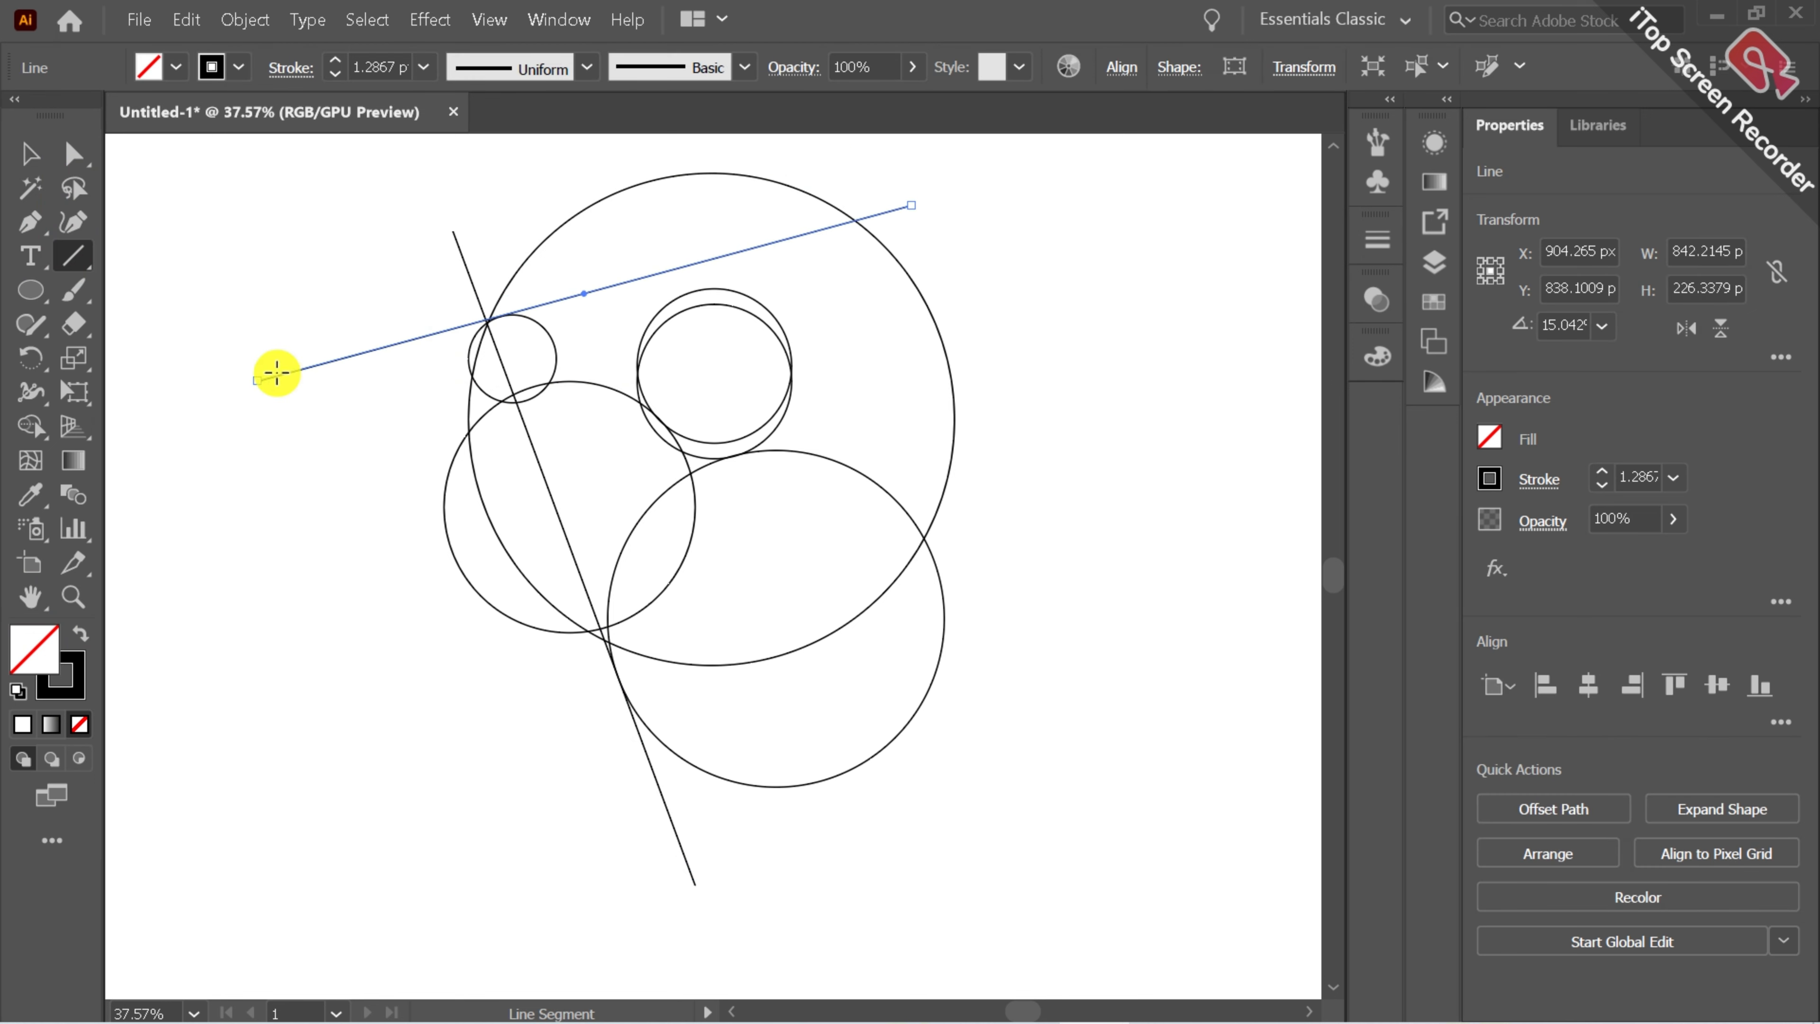
# Adjust the second line's left endpoint slightly downward.
pyautogui.click(73, 153)
pyautogui.click(256, 380)
pyautogui.moveTo(256, 380); pyautogui.dragTo(252, 386)
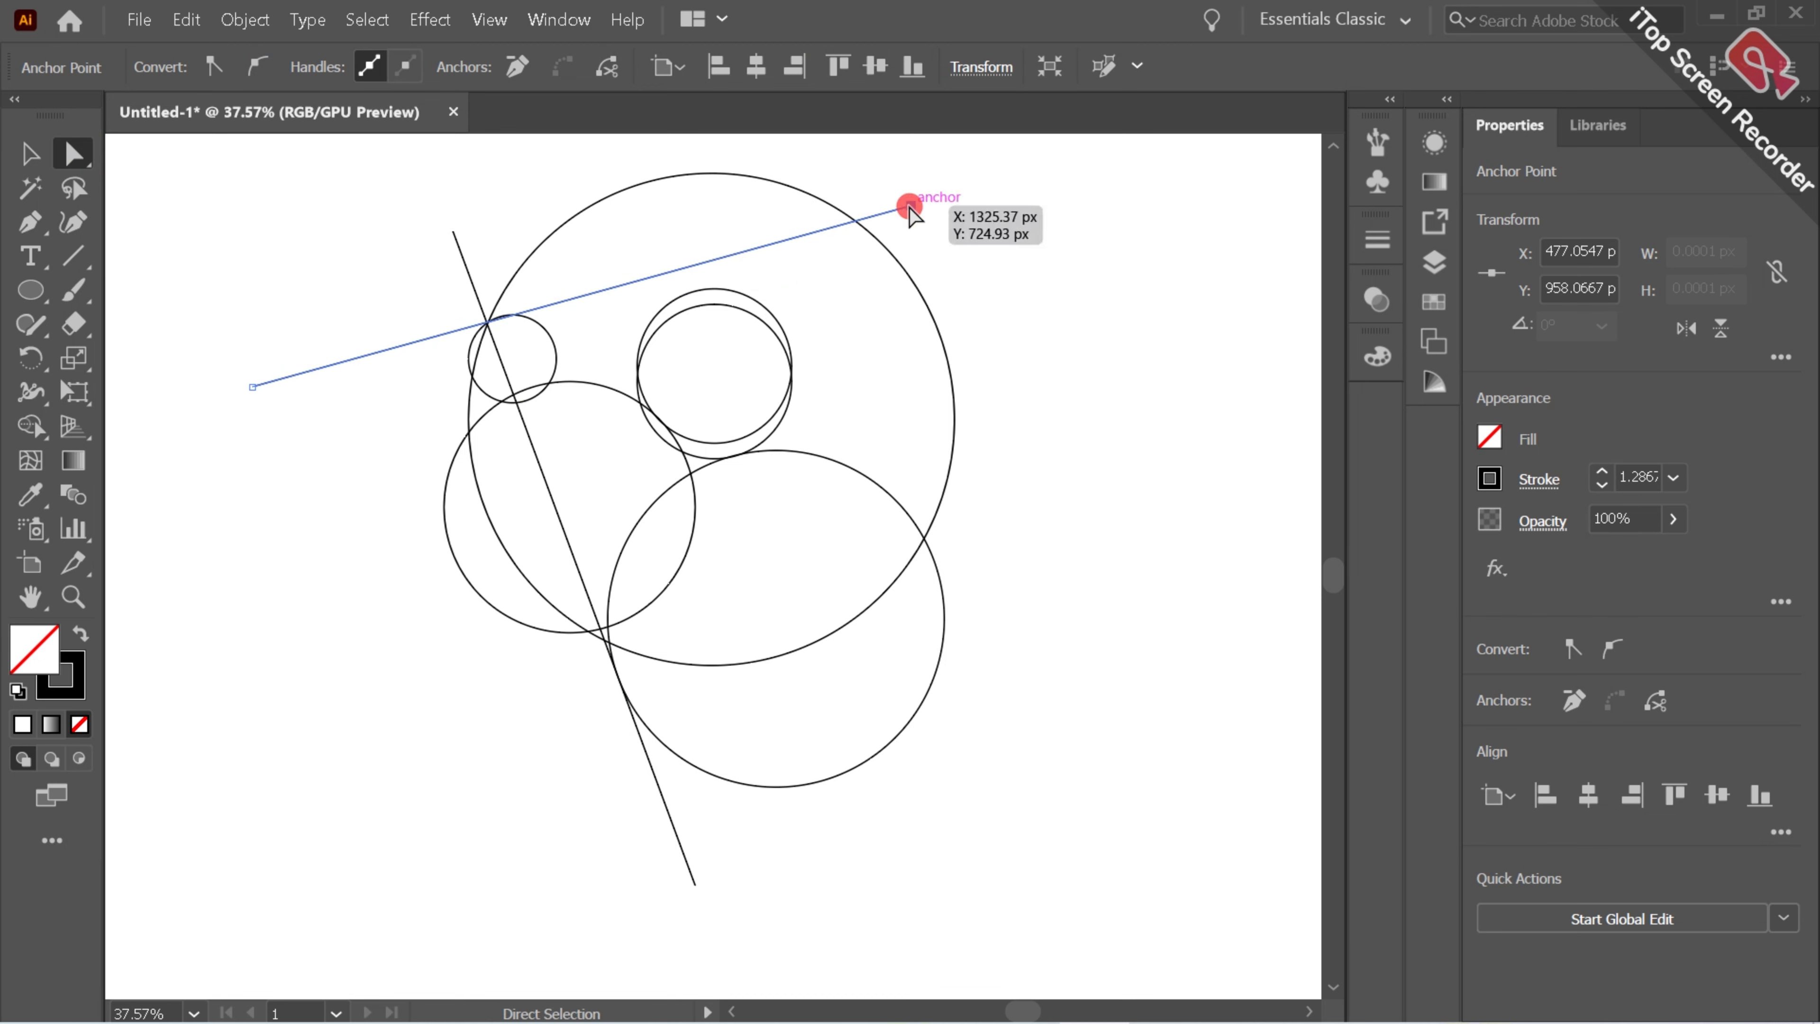
# Raise the second line's right endpoint, then shift the whole line slightly downward.
pyautogui.moveTo(909, 206); pyautogui.dragTo(908, 199)
pyautogui.click(1052, 345)
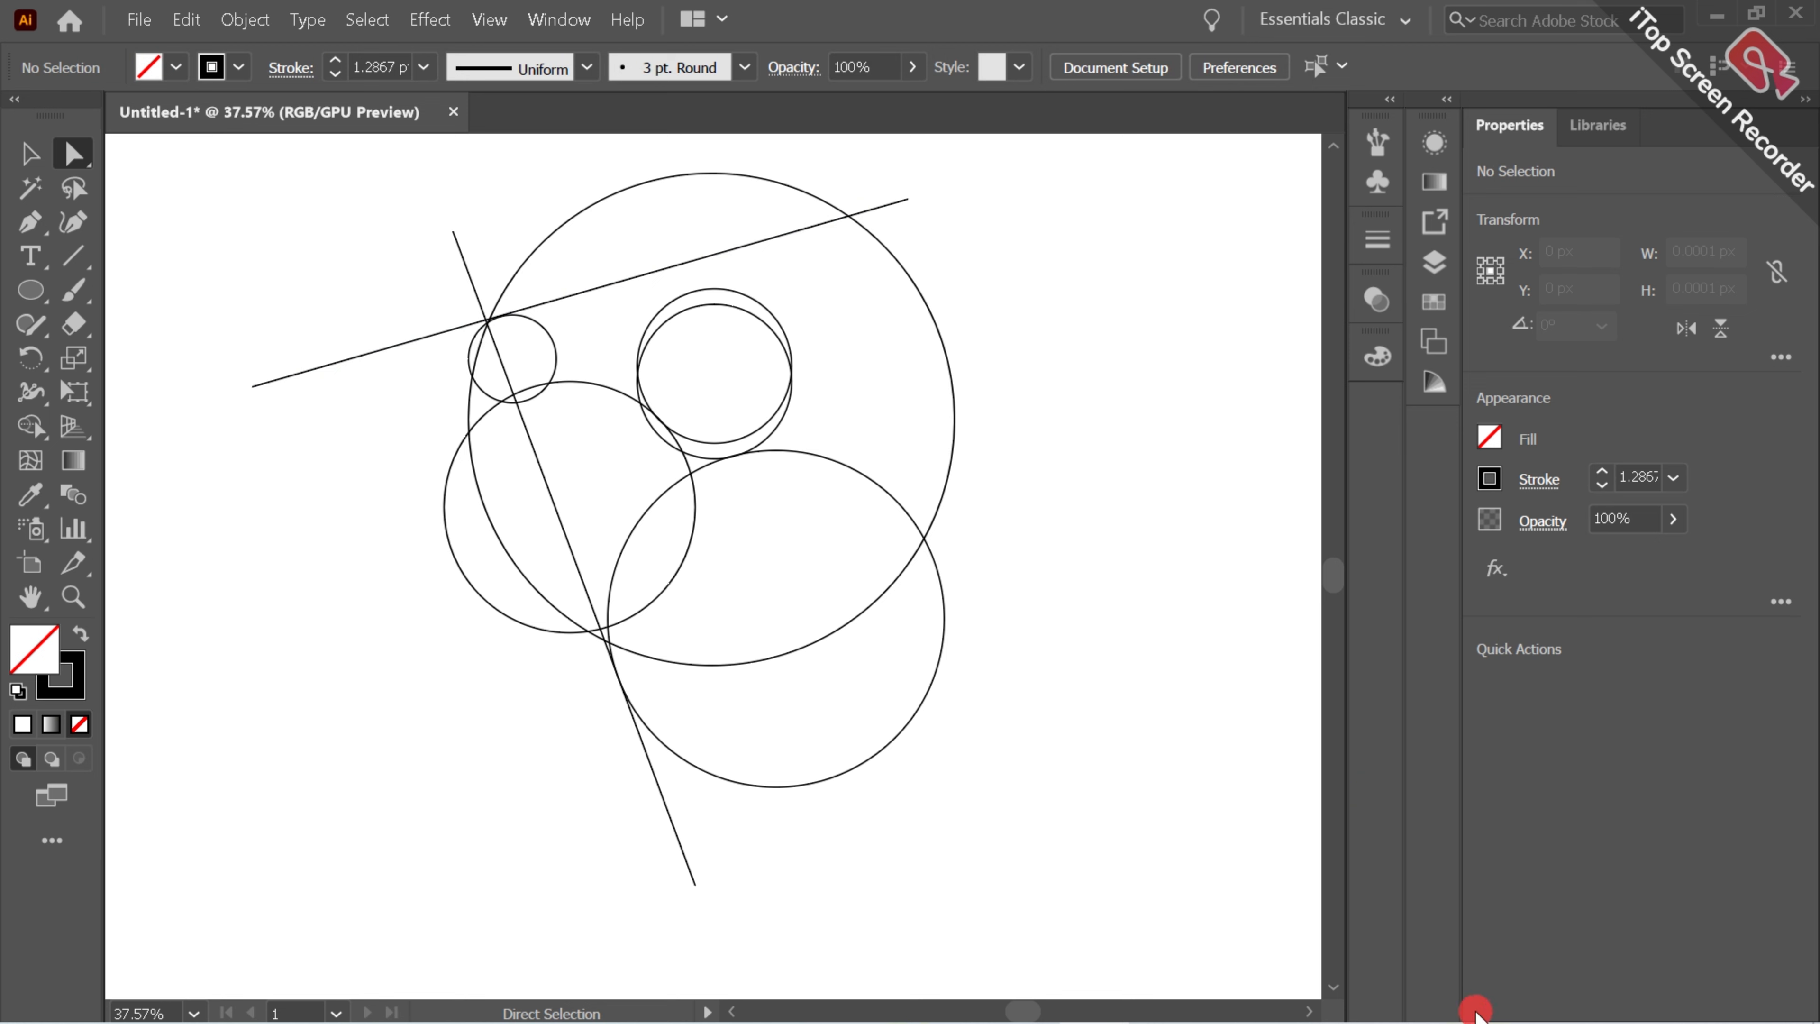
pyautogui.moveTo(908, 200); pyautogui.dragTo(899, 157)
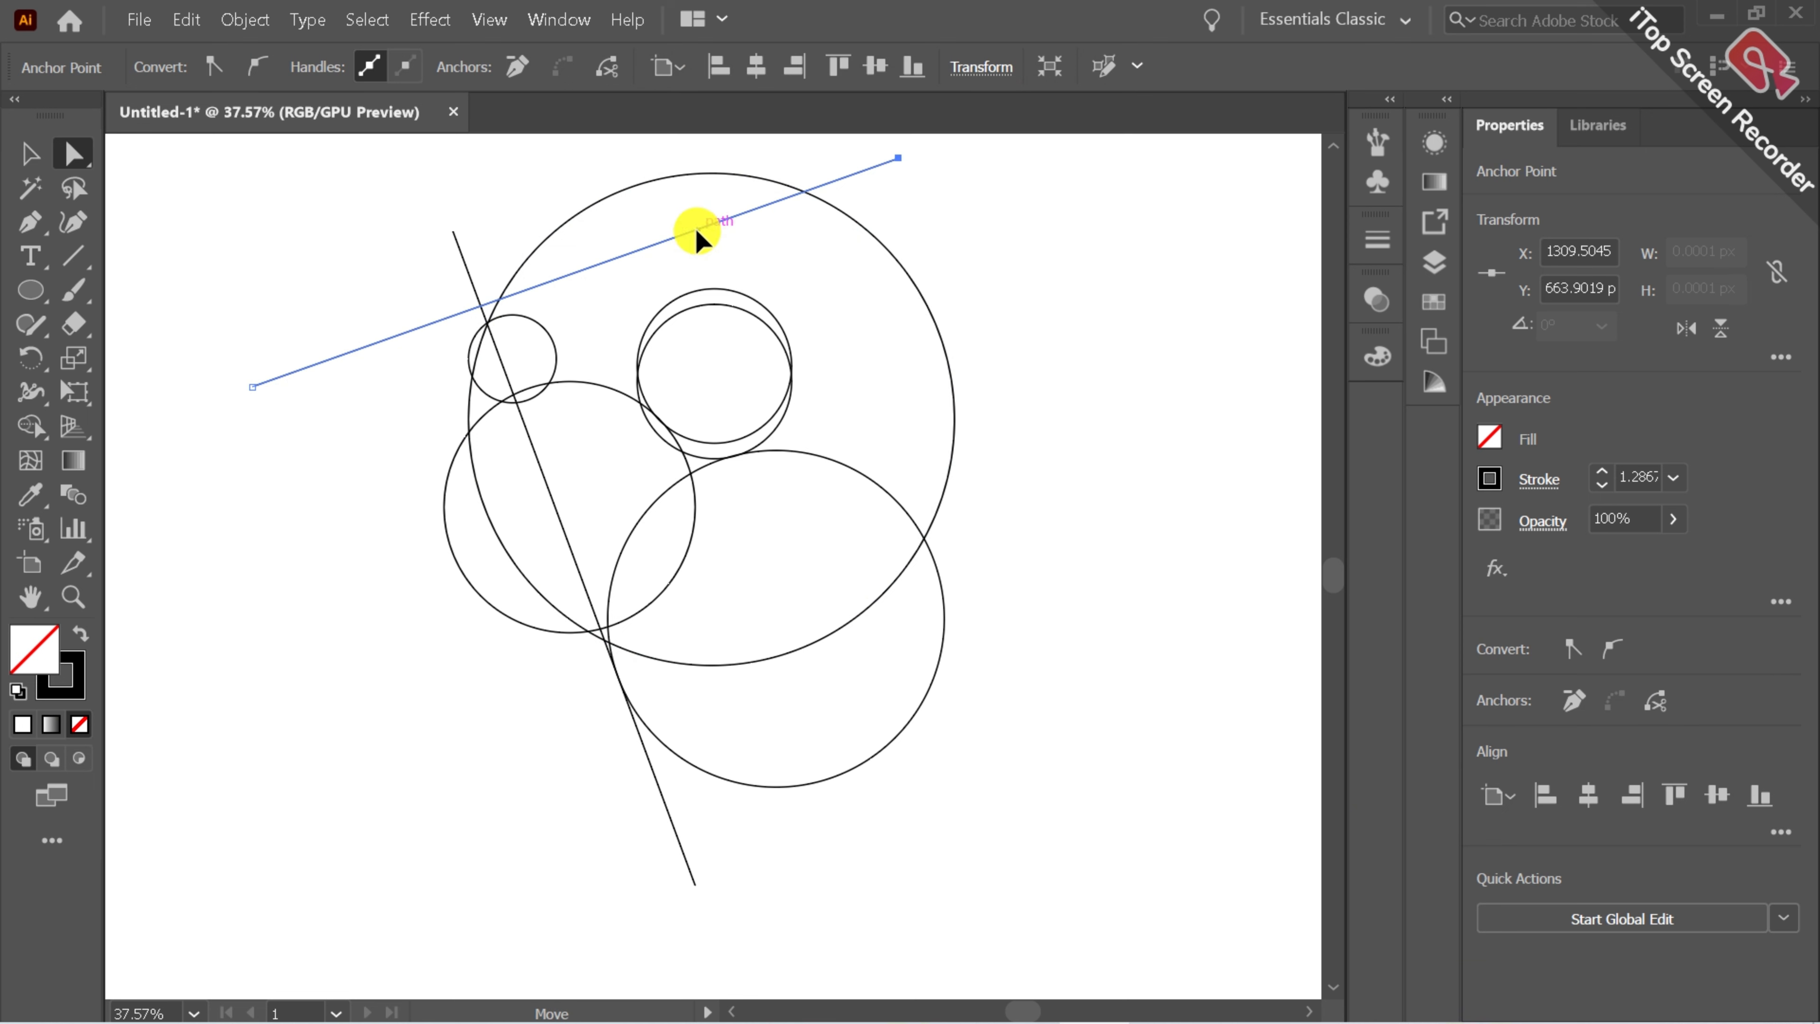
pyautogui.moveTo(696, 231); pyautogui.dragTo(702, 243)
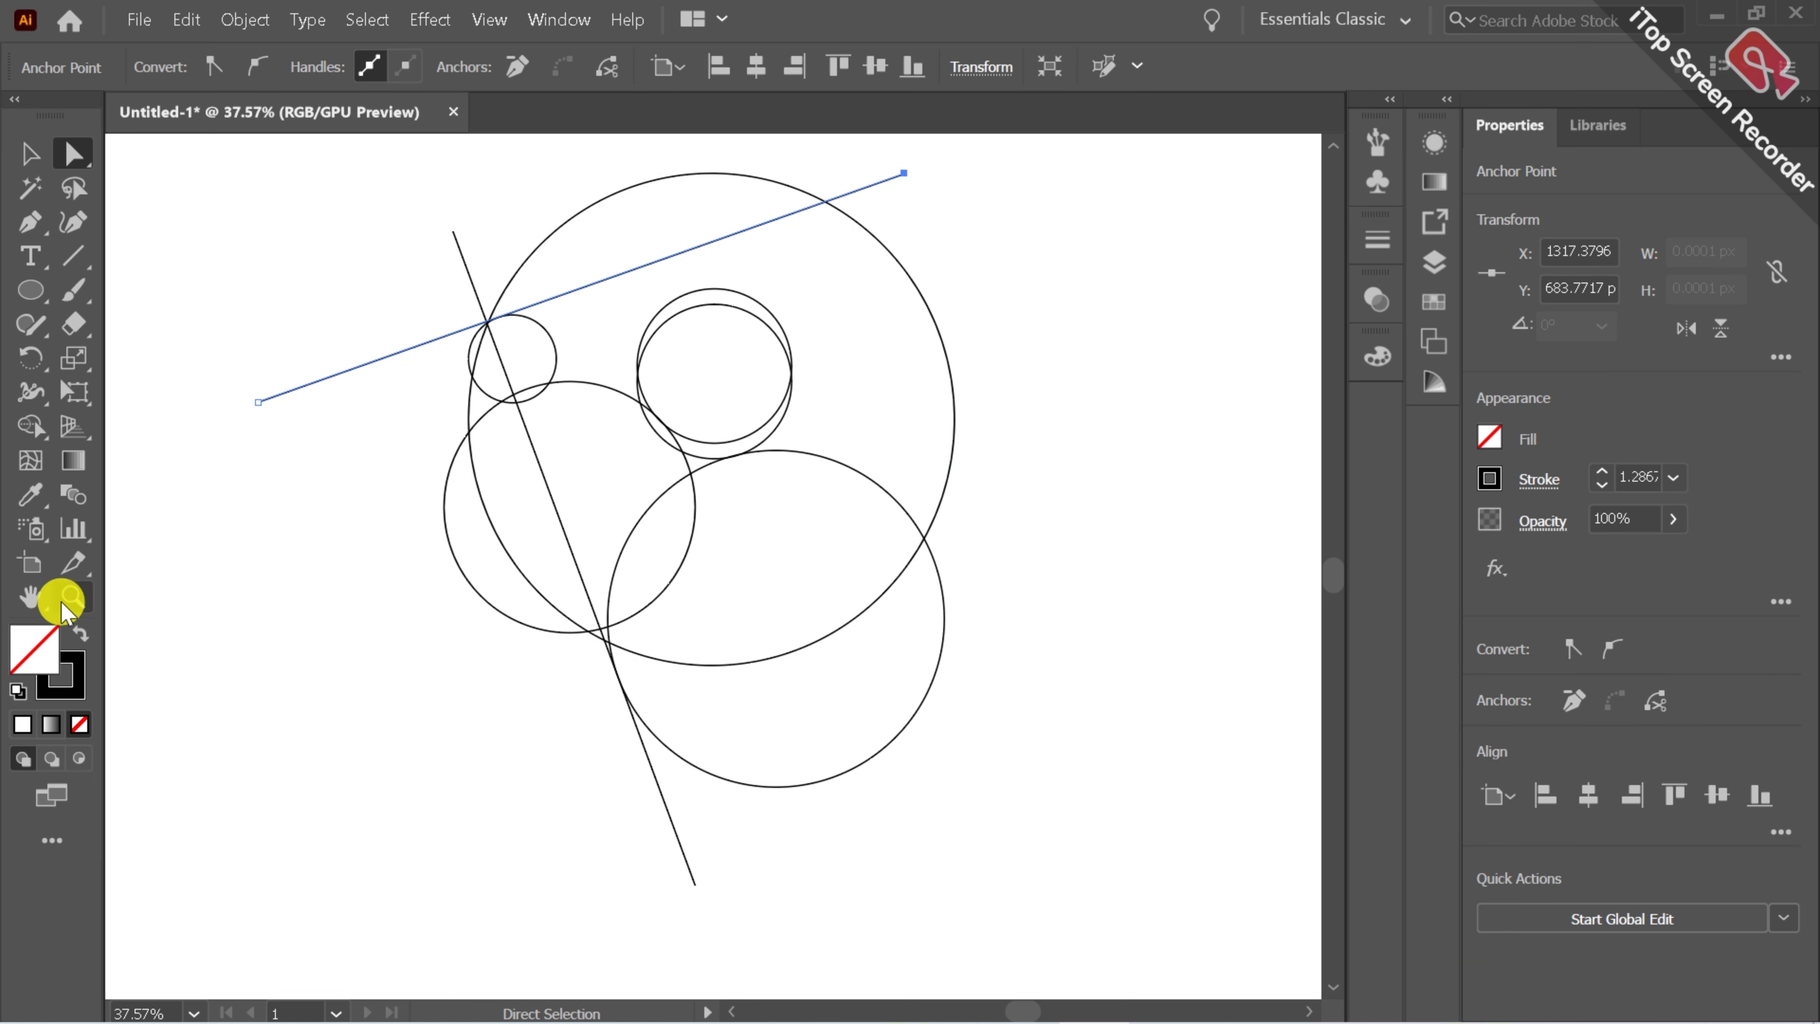
# Select all circles and lines, start Shape Builder and set the fill to black with no stroke.
pyautogui.click(30, 596)
pyautogui.moveTo(496, 333); pyautogui.dragTo(508, 442)
pyautogui.click(29, 153)
pyautogui.moveTo(343, 274); pyautogui.dragTo(1125, 856)
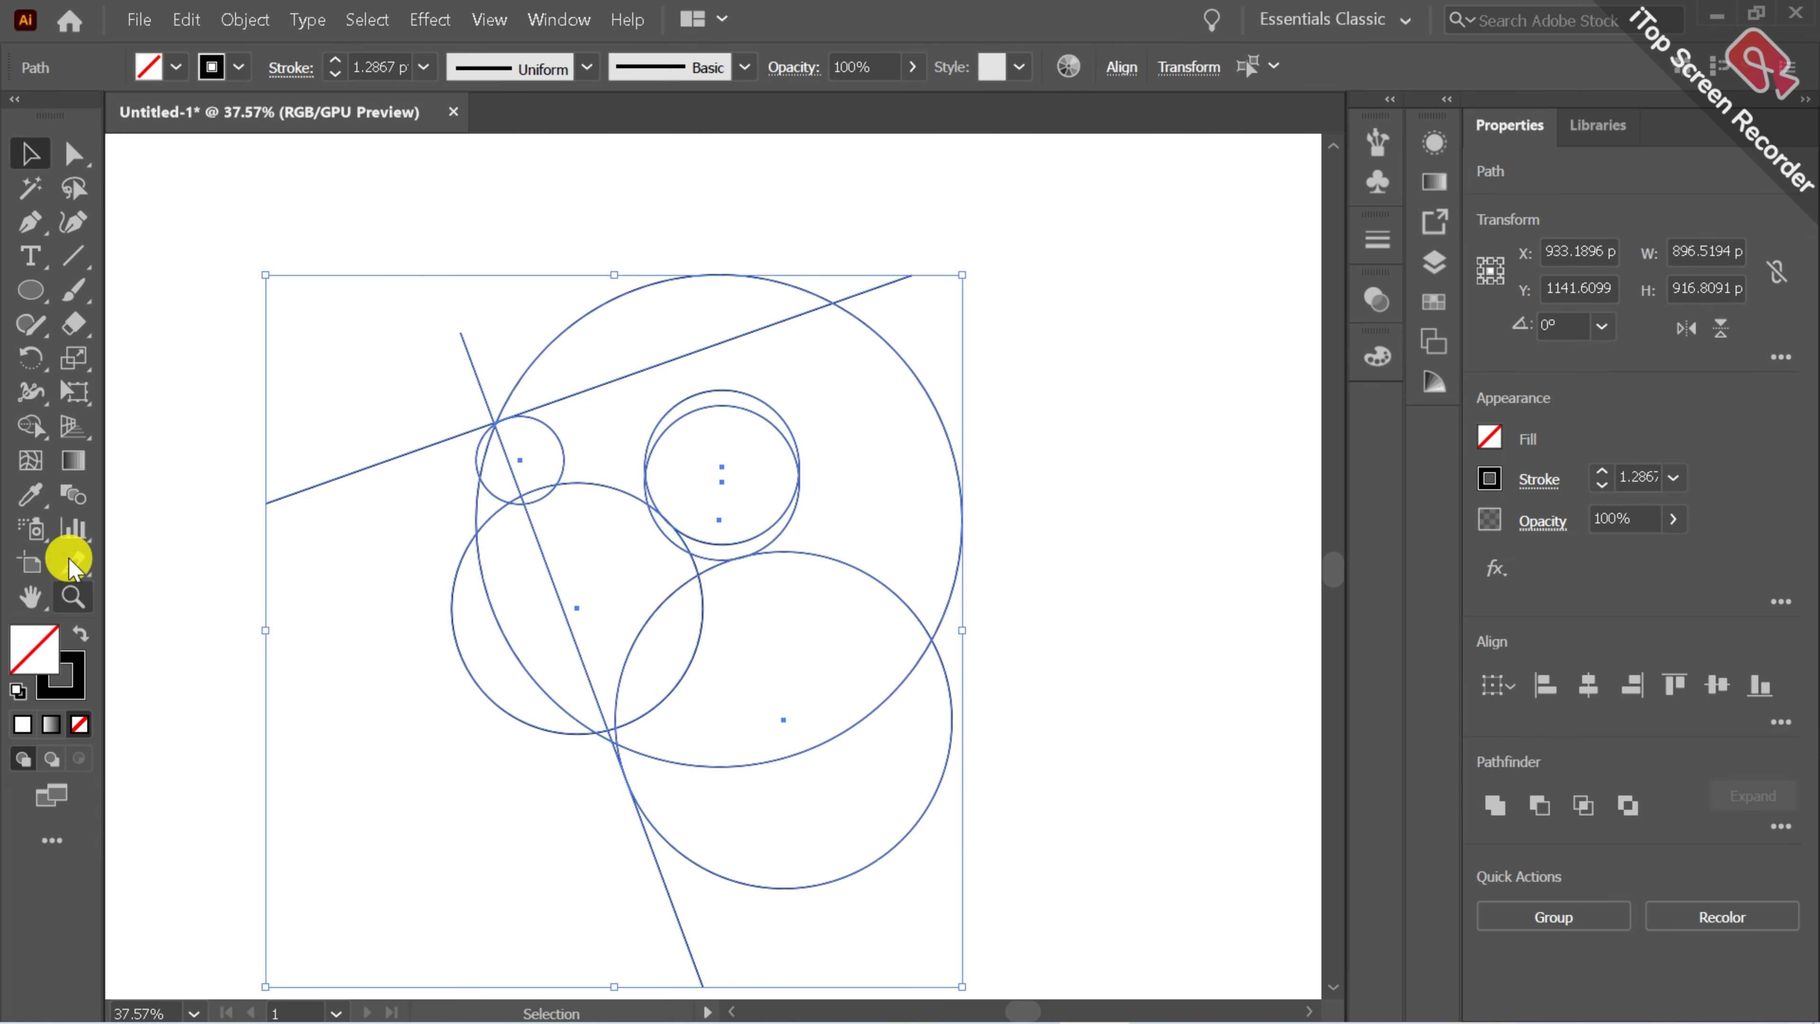
pyautogui.click(31, 426)
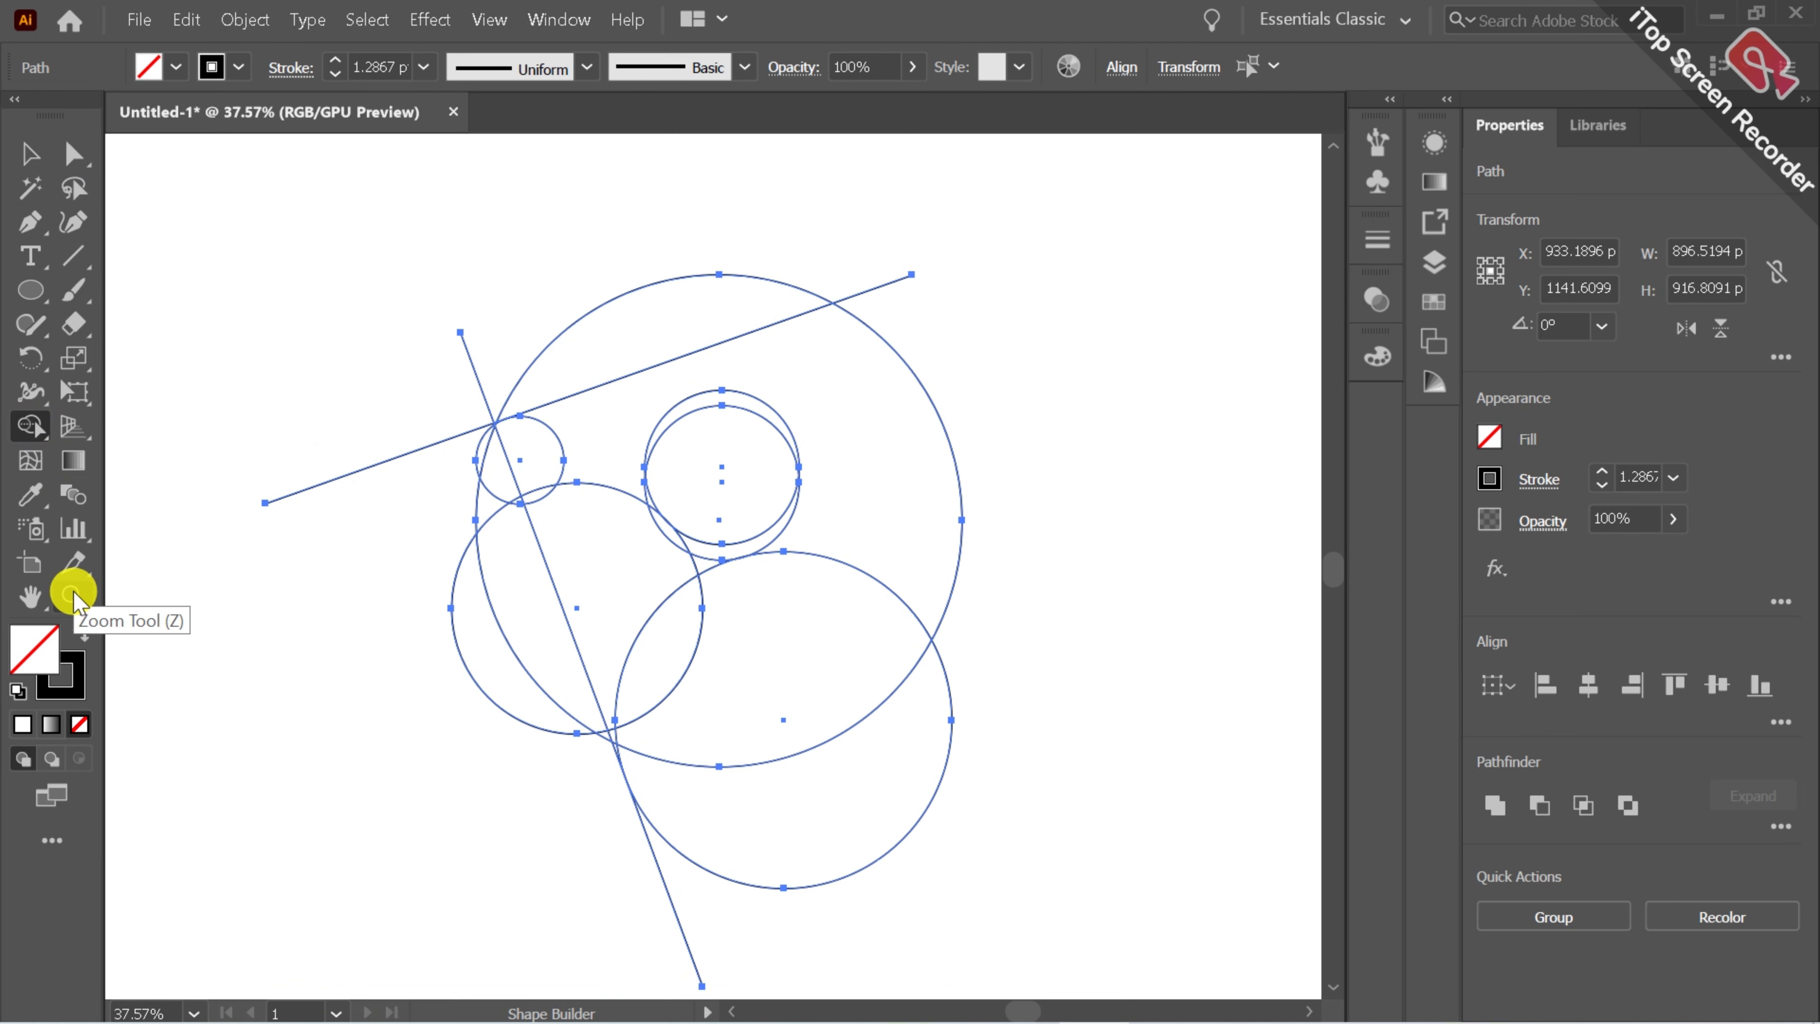
pyautogui.click(74, 637)
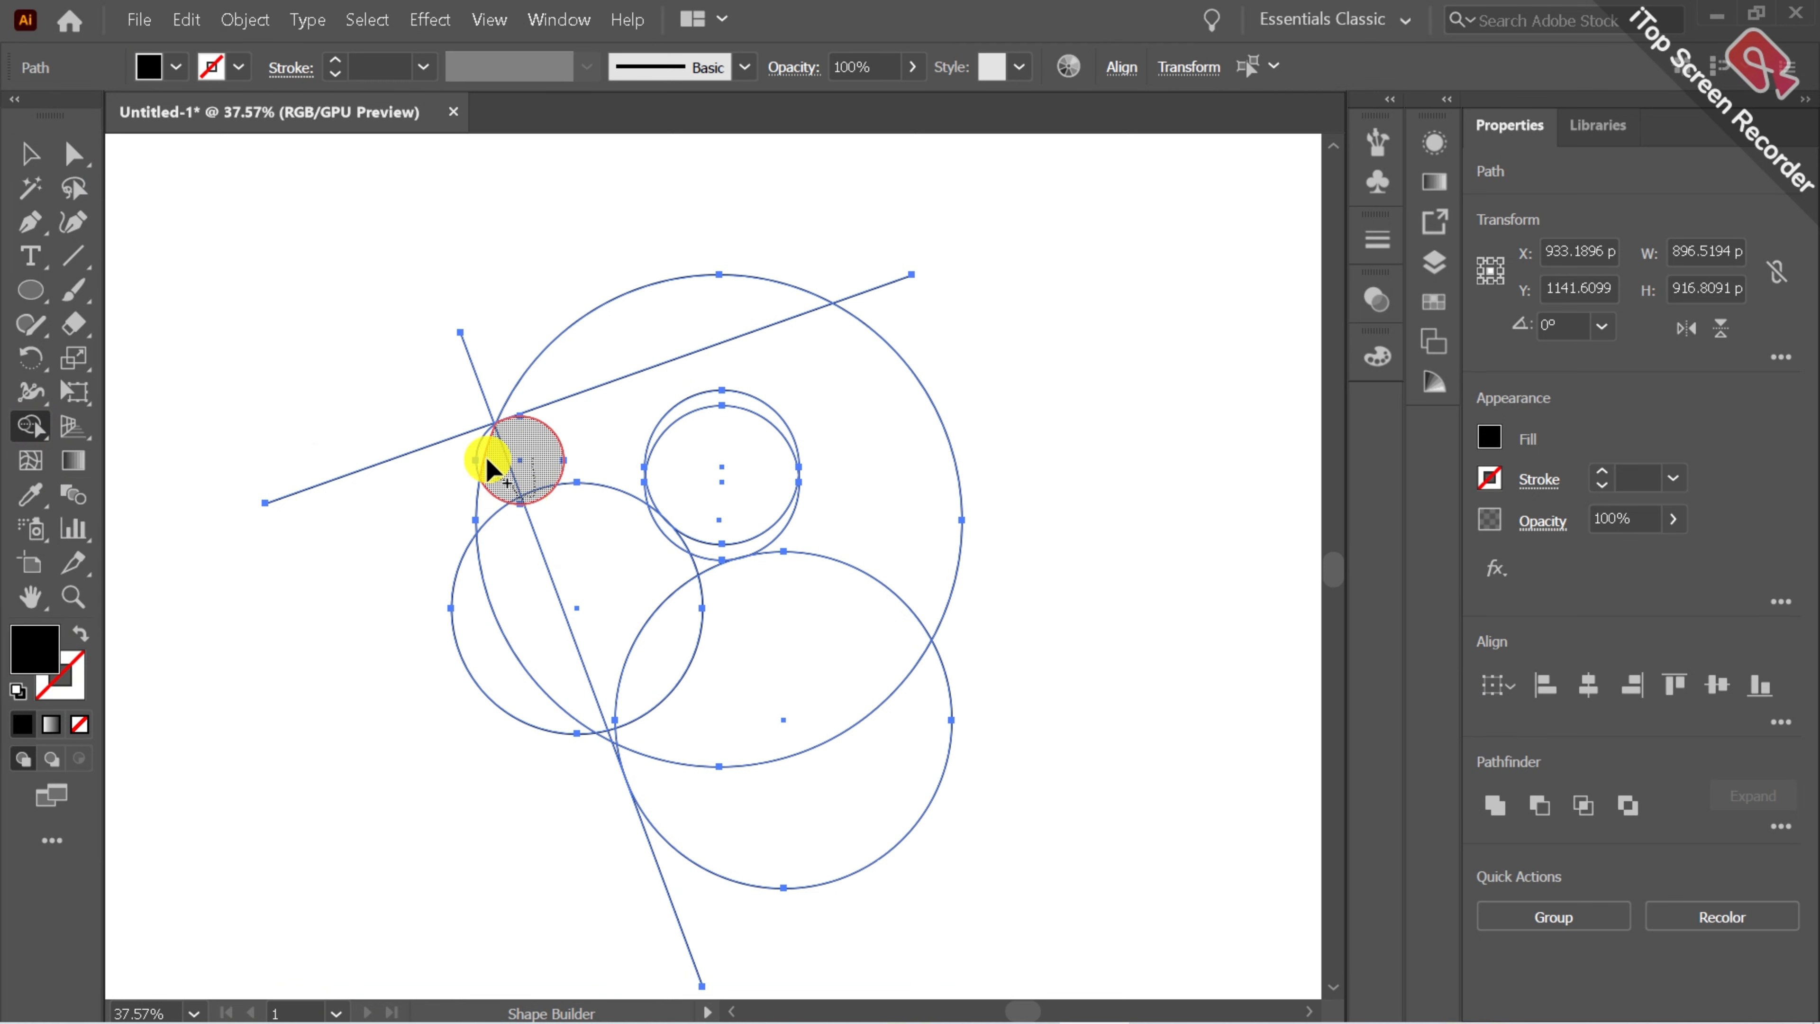
# Merge the regions inside the large circle, top line and diagonal into one black horse-head shape.
pyautogui.moveTo(479, 446); pyautogui.dragTo(592, 420)
pyautogui.moveTo(813, 414); pyautogui.dragTo(752, 444)
pyautogui.moveTo(866, 497)
pyautogui.mouseDown()
pyautogui.moveTo(735, 682)
pyautogui.moveTo(670, 610)
pyautogui.moveTo(671, 682)
pyautogui.mouseUp()
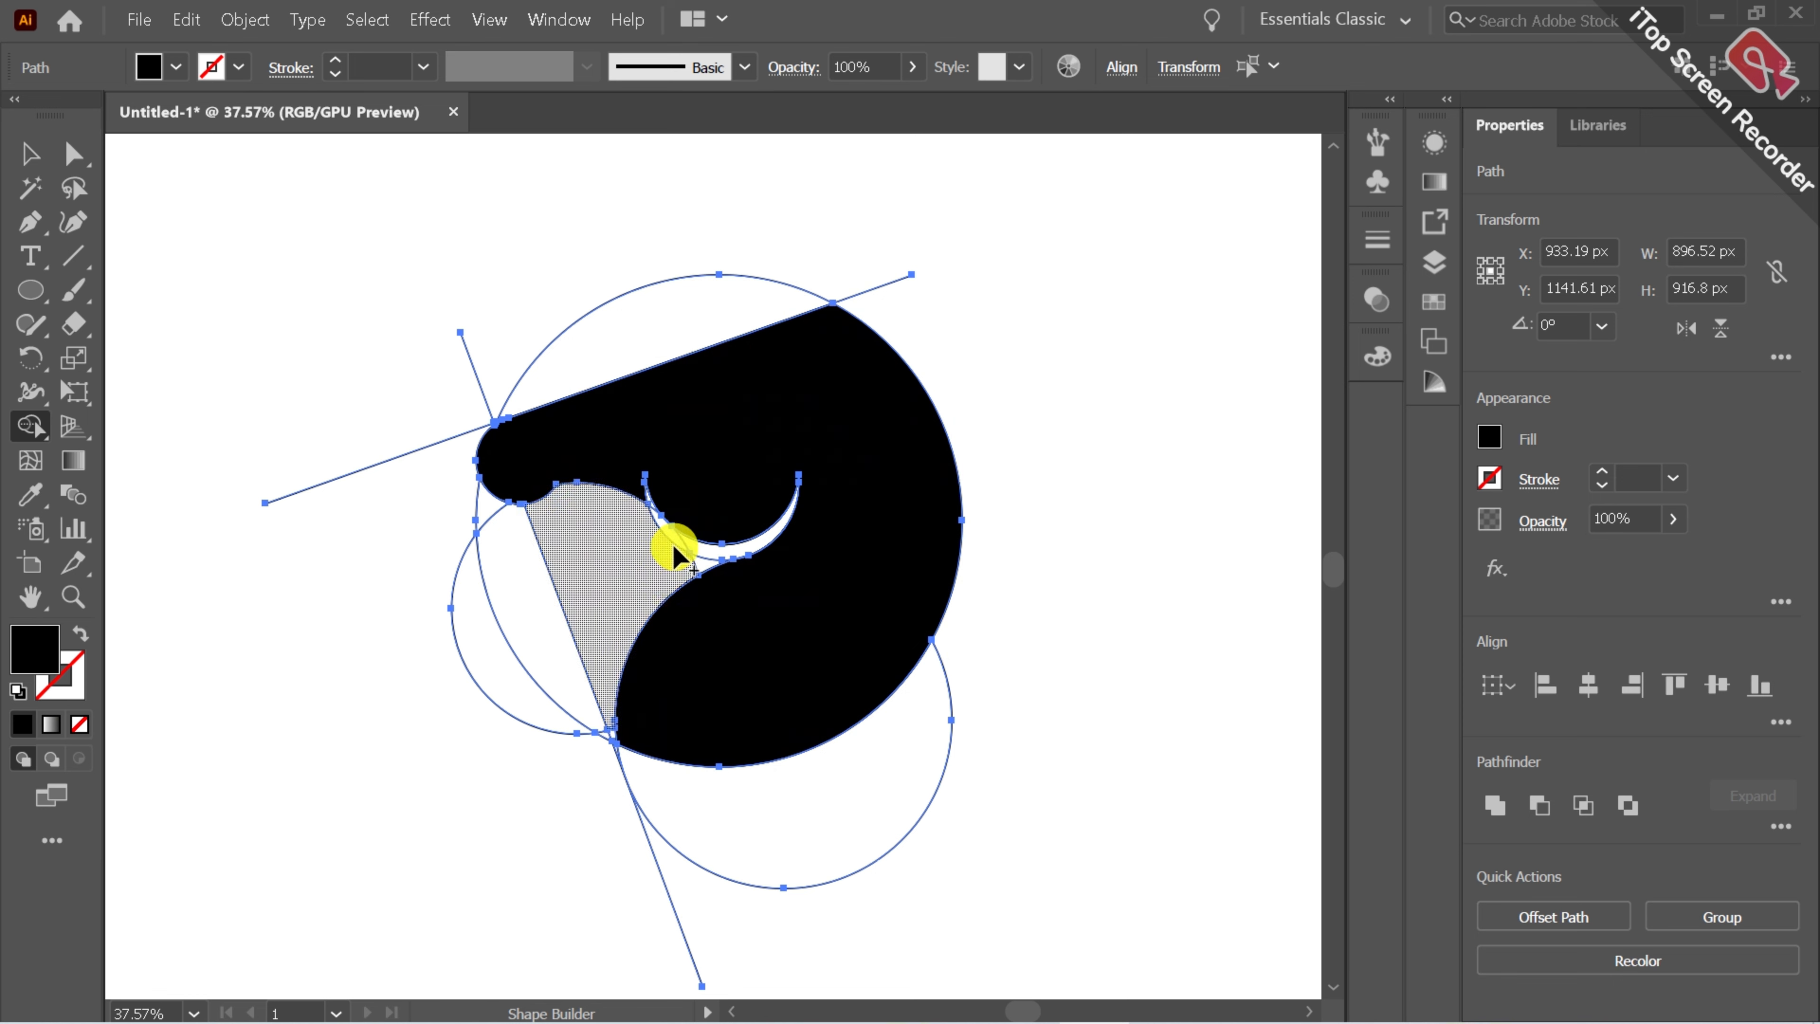
pyautogui.click(637, 494)
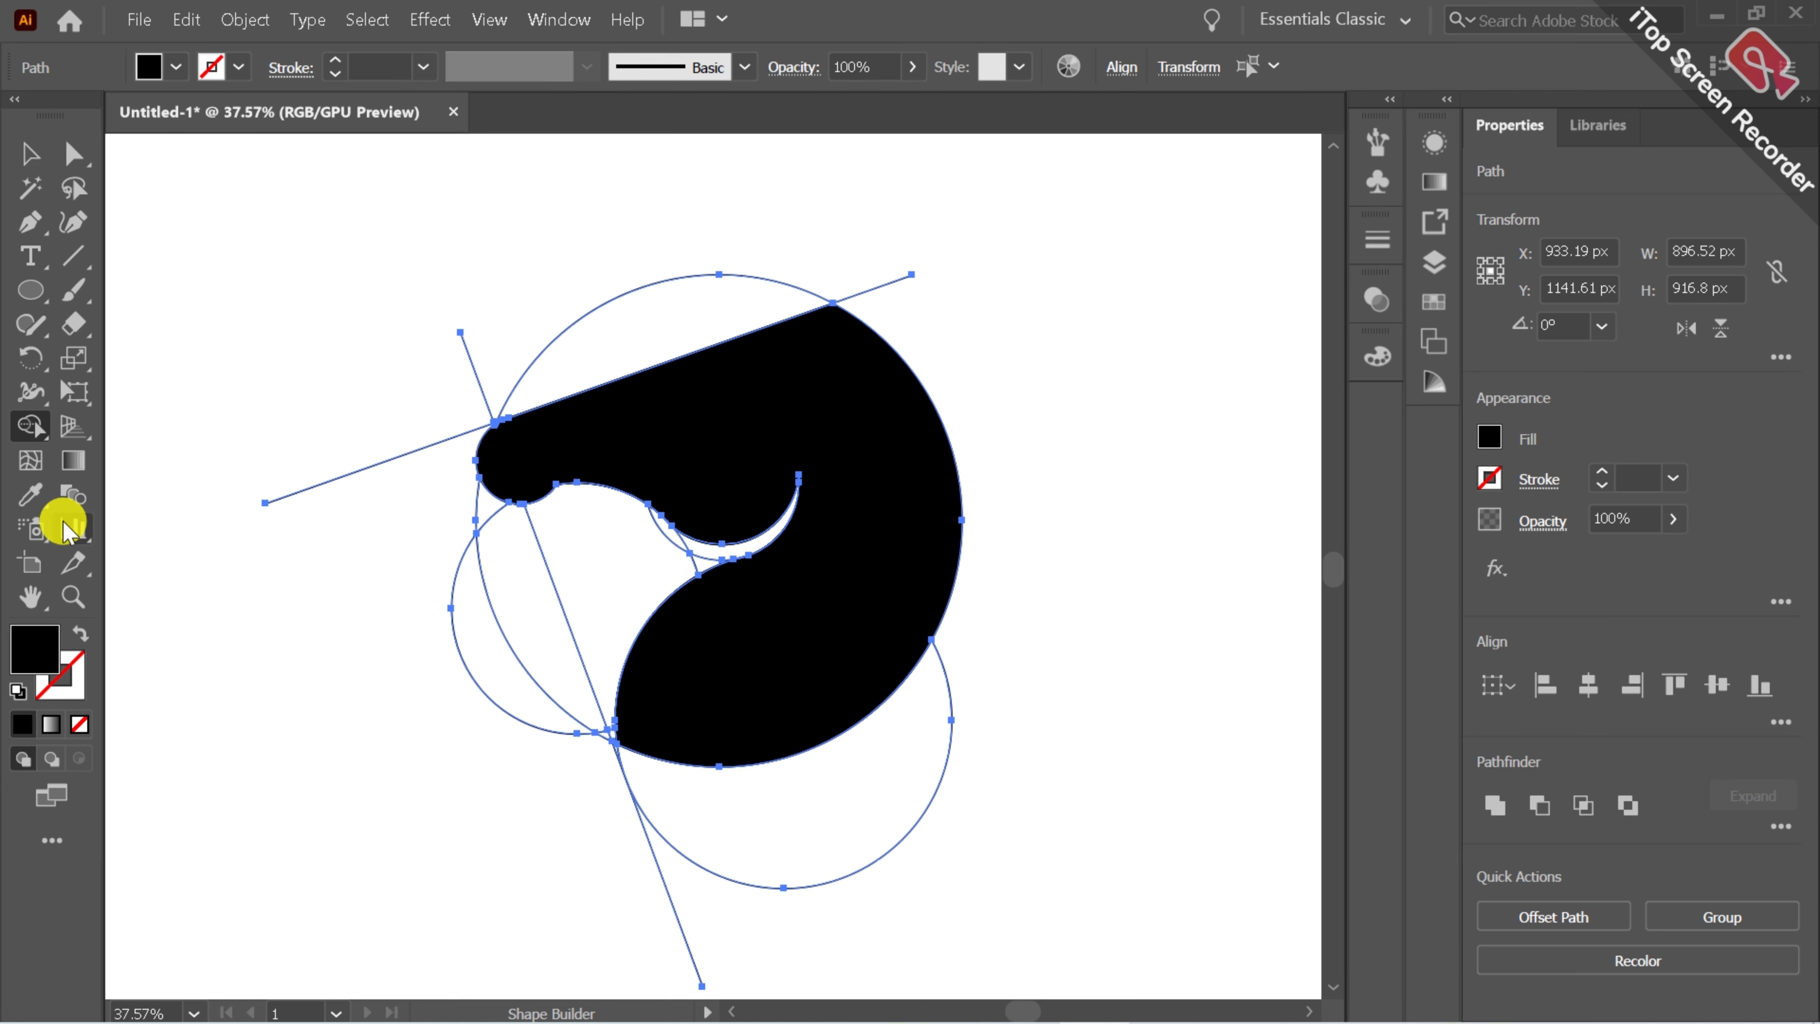
# Select all remaining unfilled construction circles and lines with the Magic Wand and cut them.
pyautogui.click(29, 188)
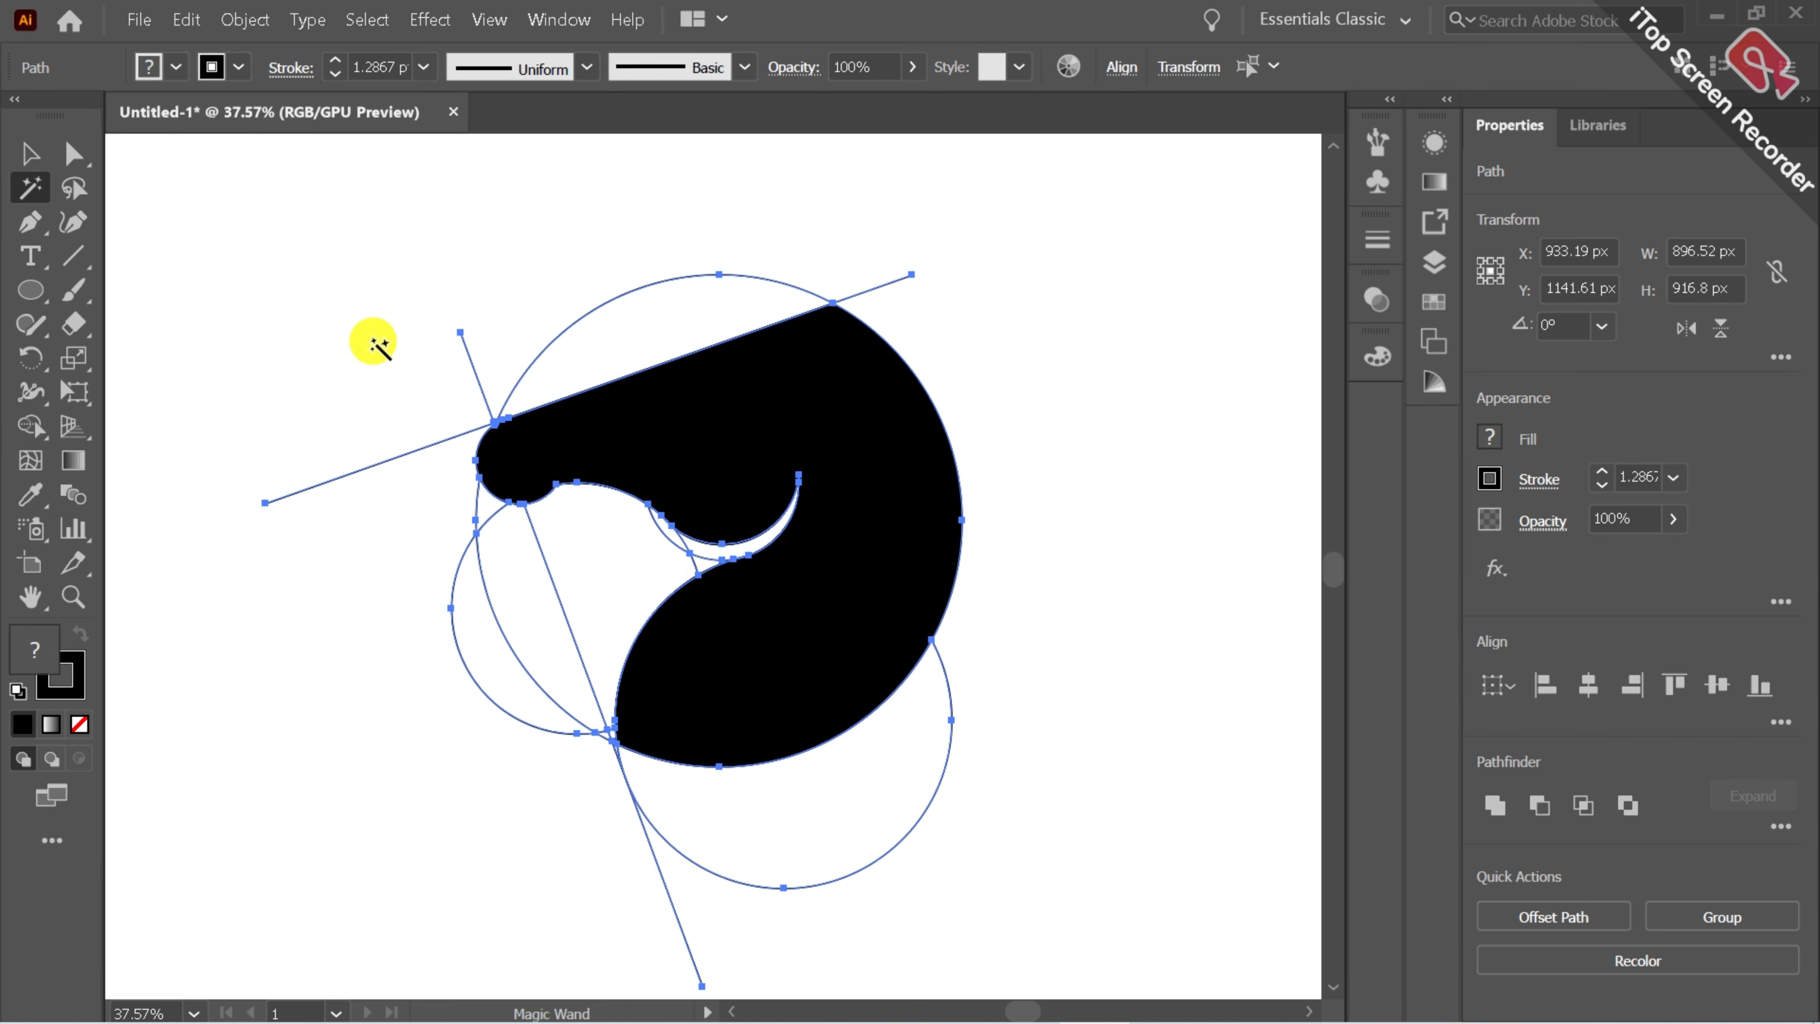
pyautogui.click(456, 343)
pyautogui.click(186, 19)
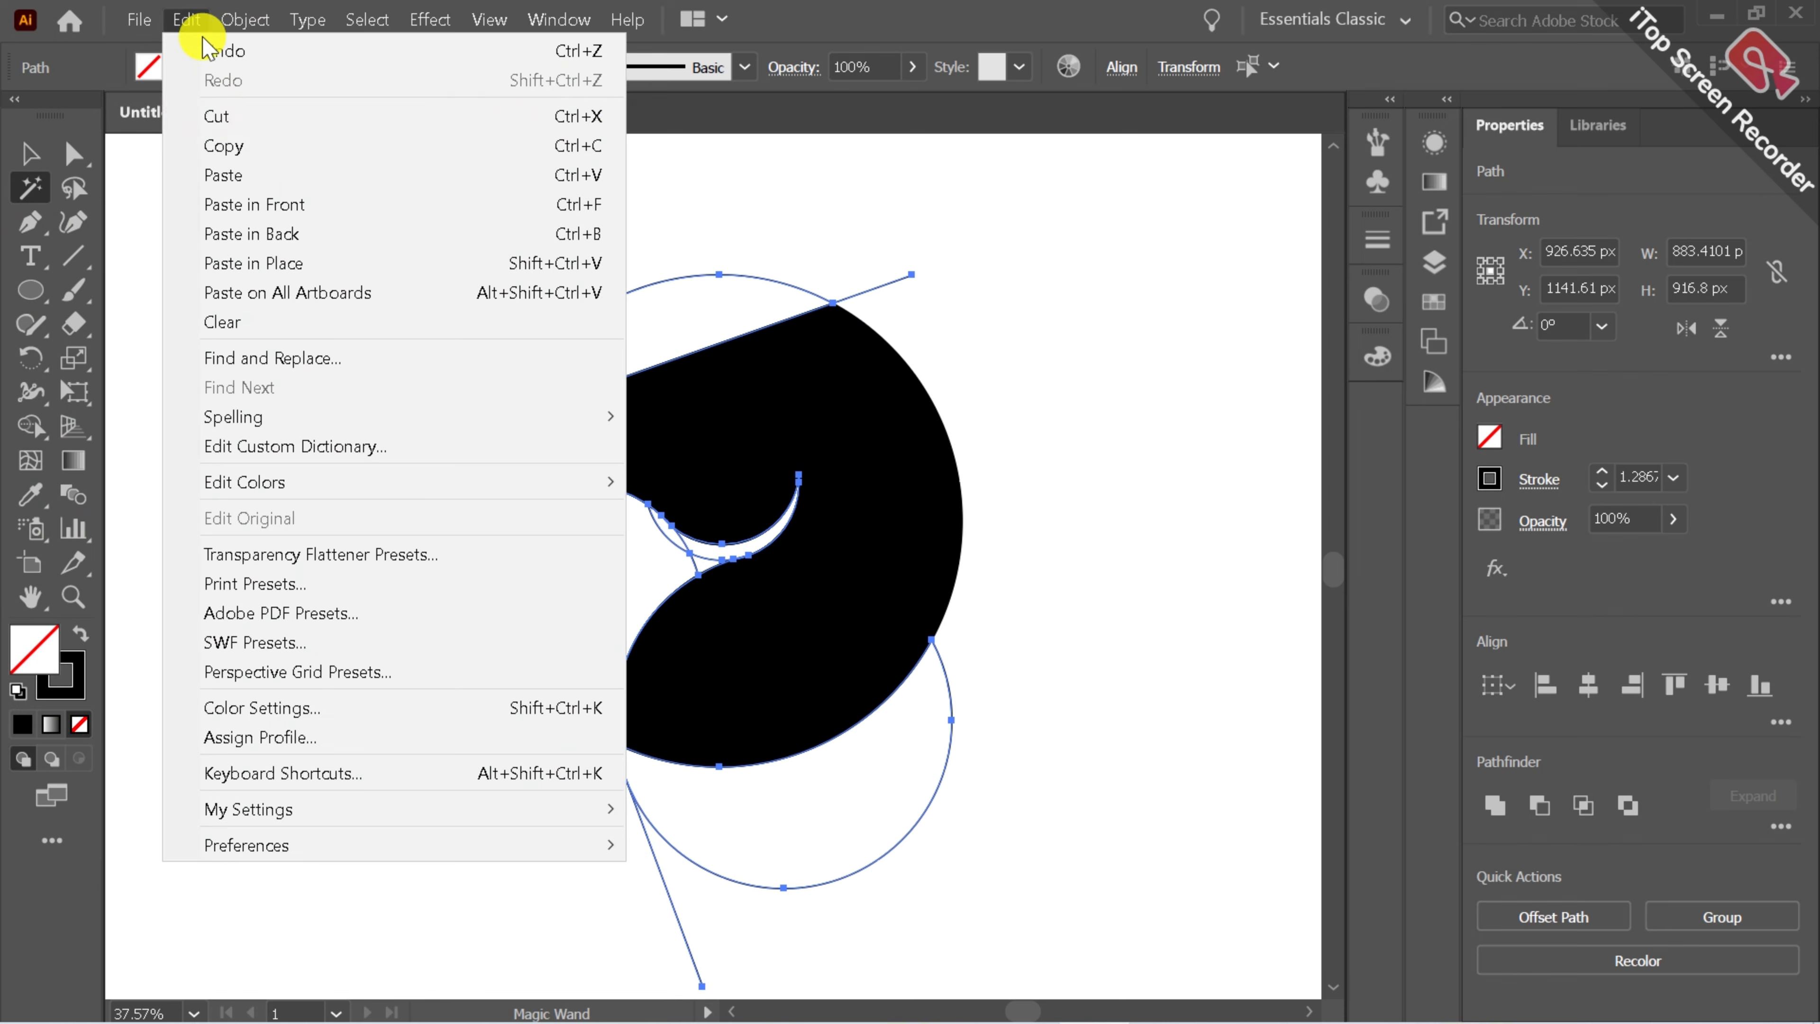
pyautogui.click(236, 110)
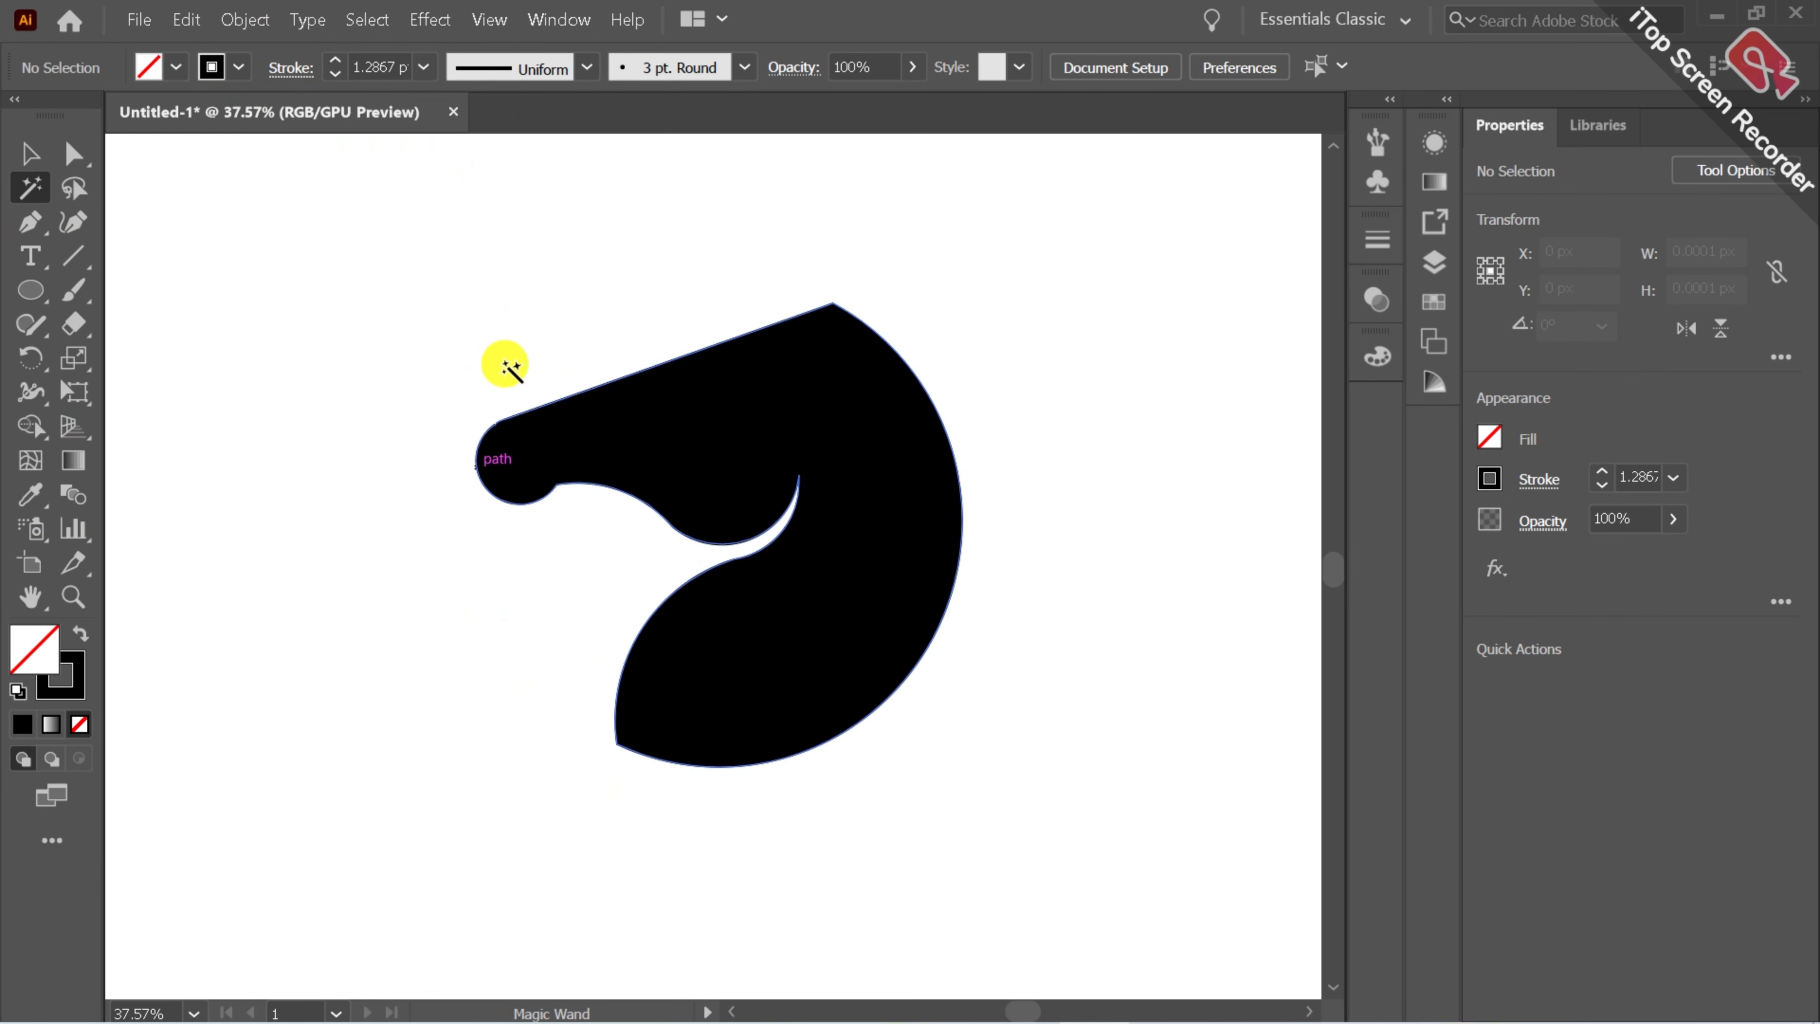
# Rotate the horse-head shape slightly counterclockwise.
pyautogui.press('v')
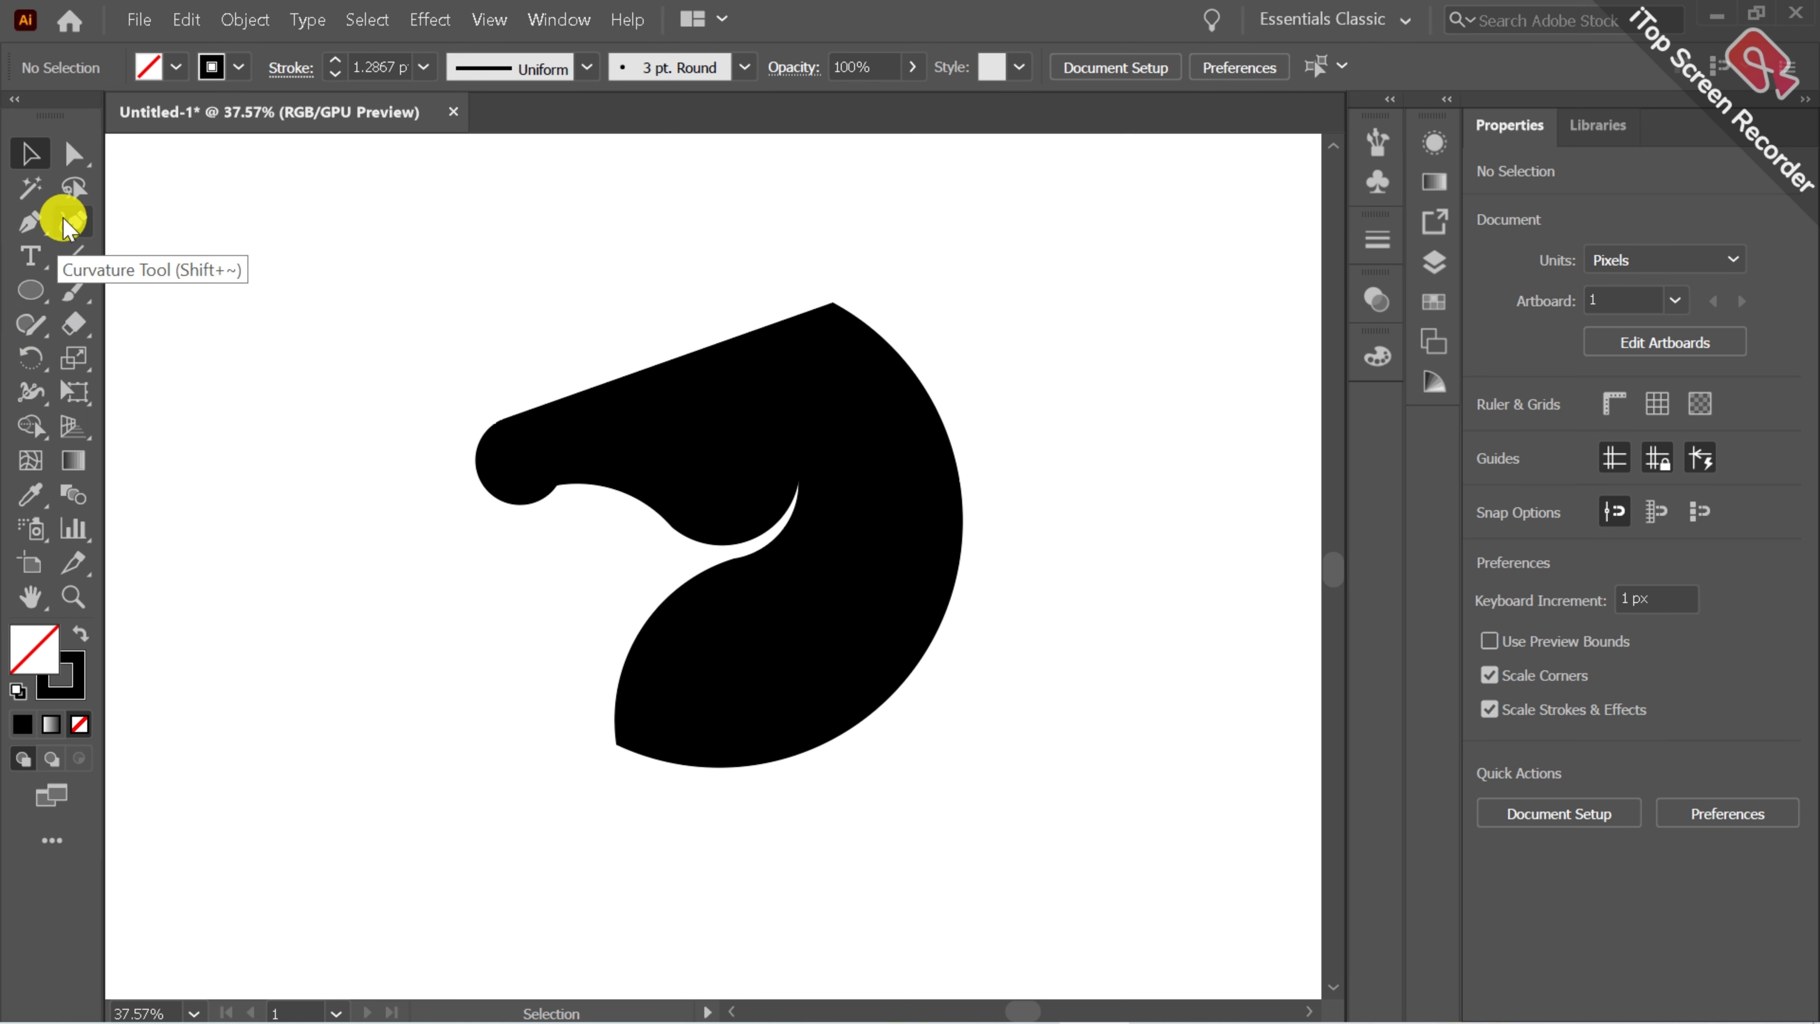
pyautogui.click(29, 222)
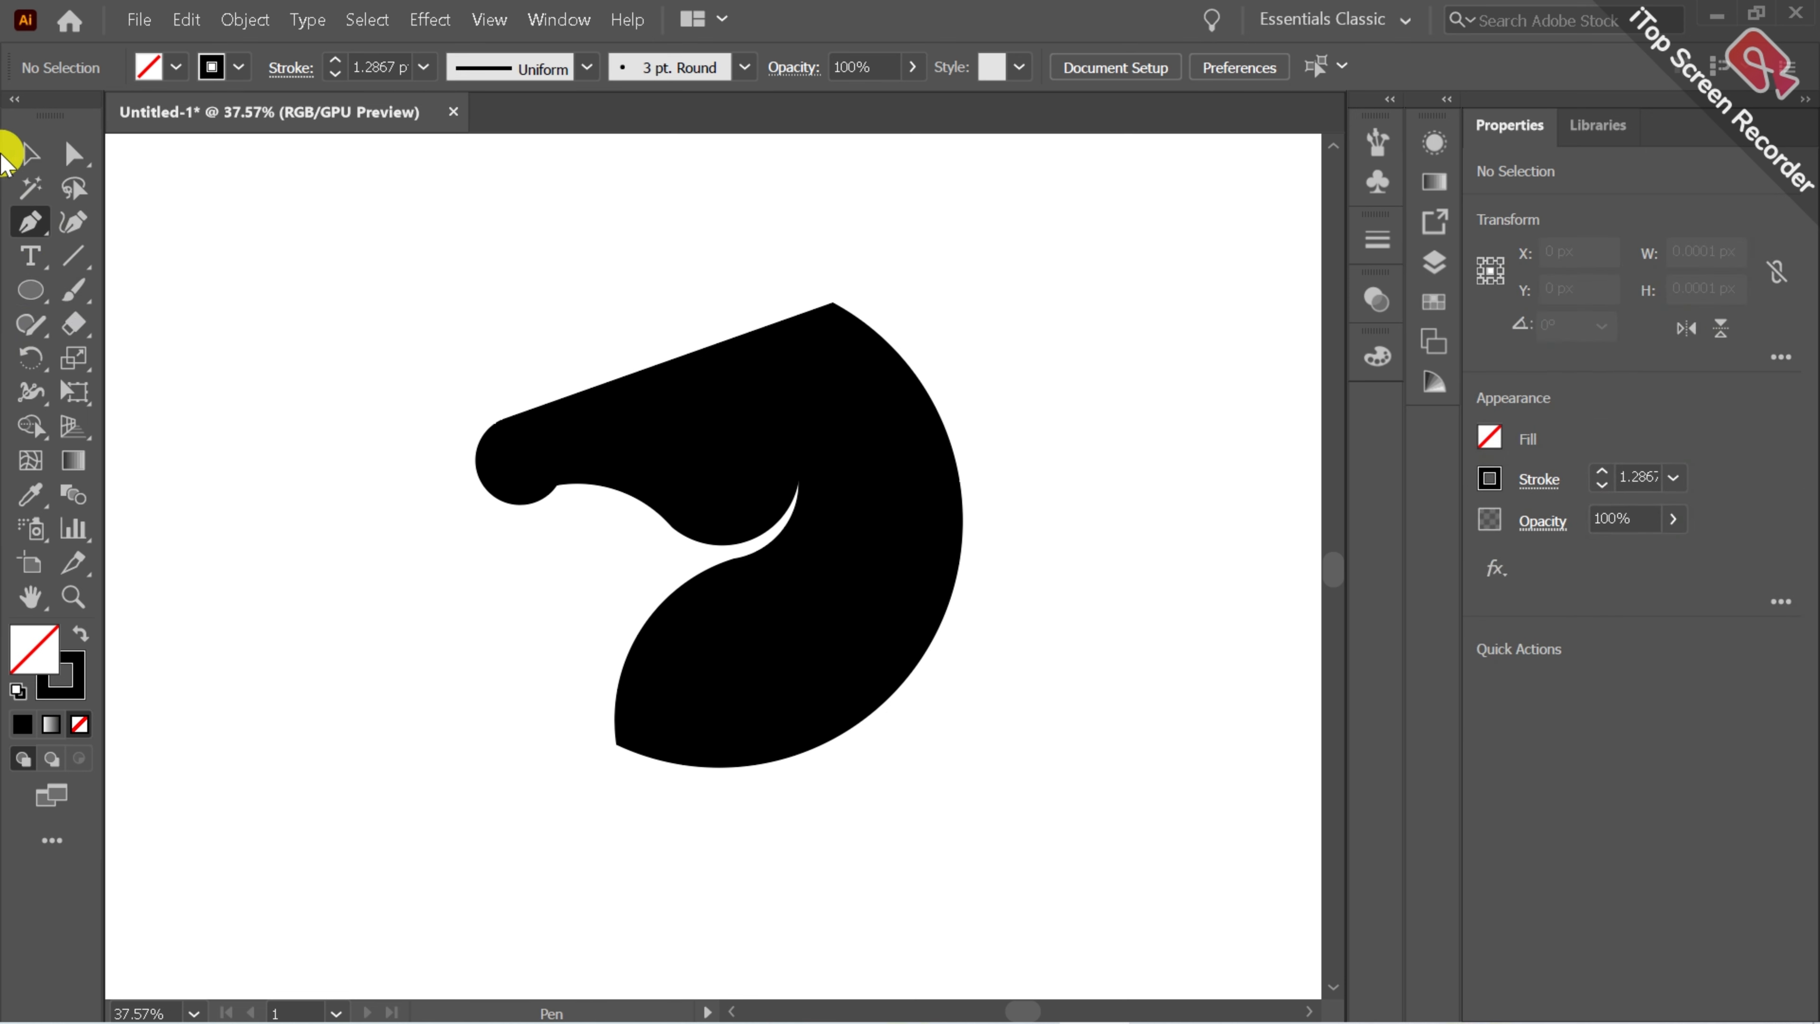
pyautogui.click(28, 153)
pyautogui.click(800, 516)
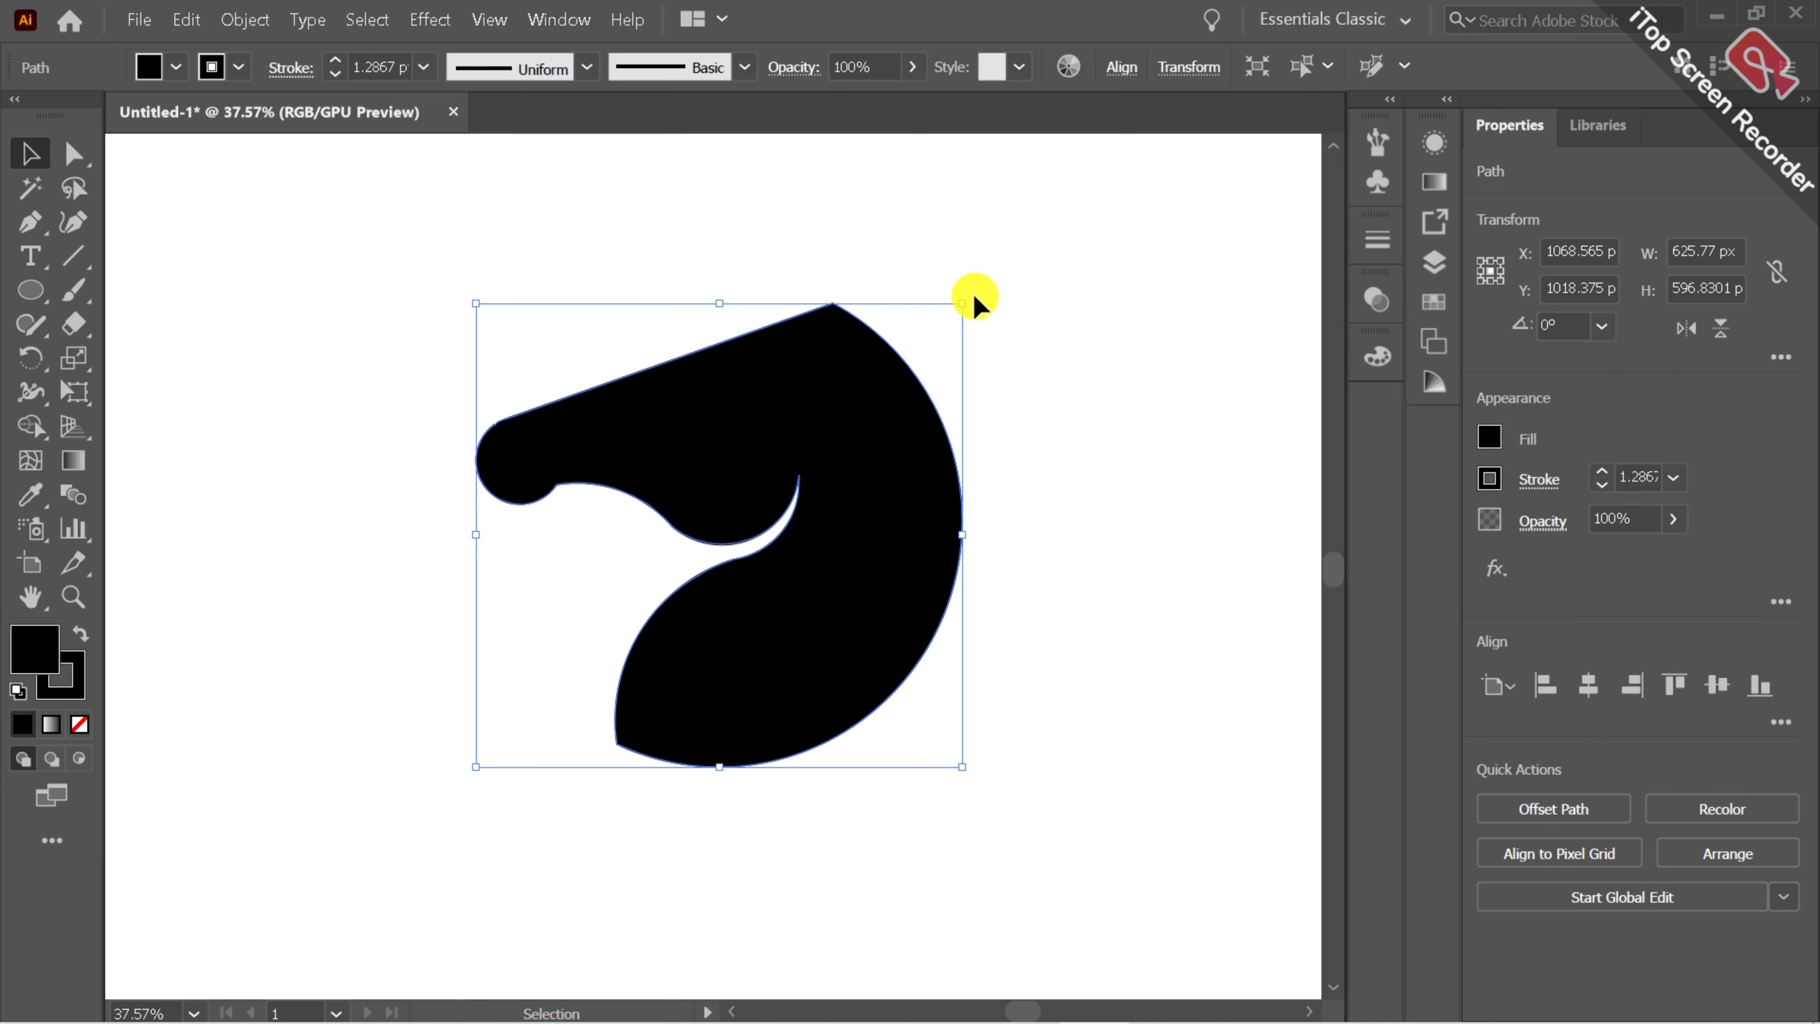
pyautogui.moveTo(964, 280); pyautogui.dragTo(894, 224)
pyautogui.click(1079, 294)
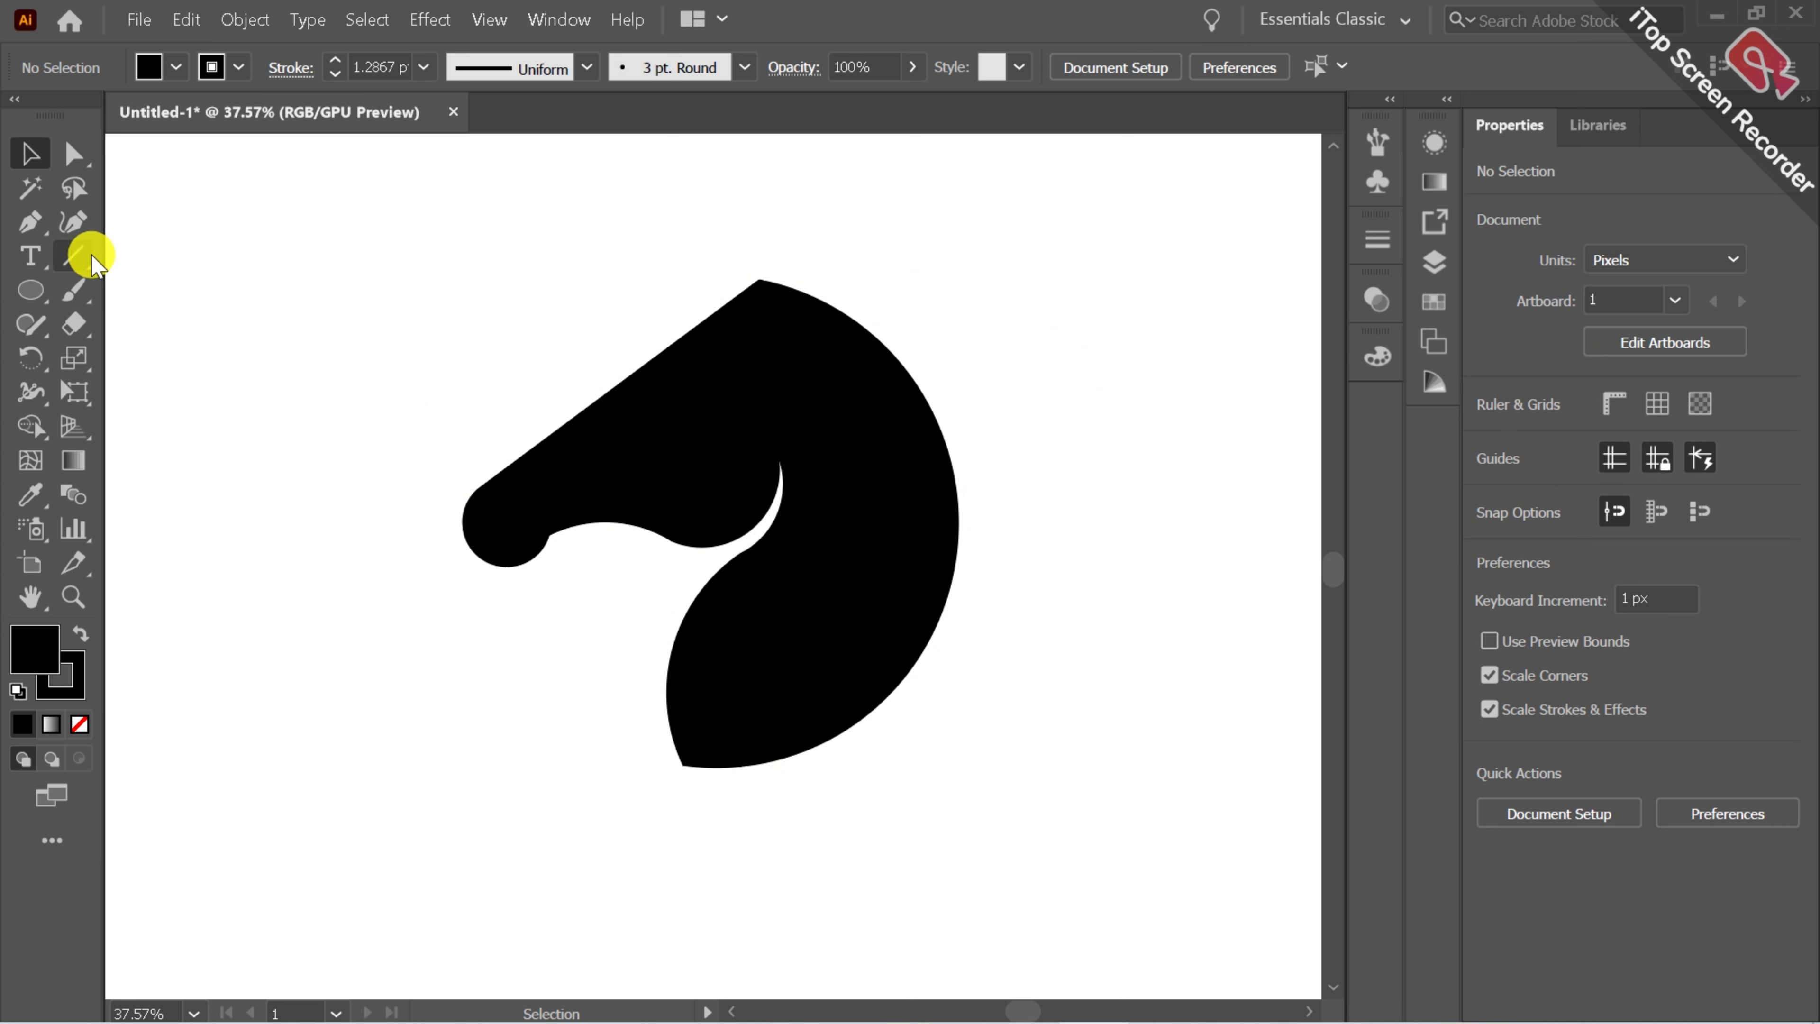
# Draw a pointed ear on top of the head with the Pen tool and curve its edge with the Curvature tool.
pyautogui.click(73, 222)
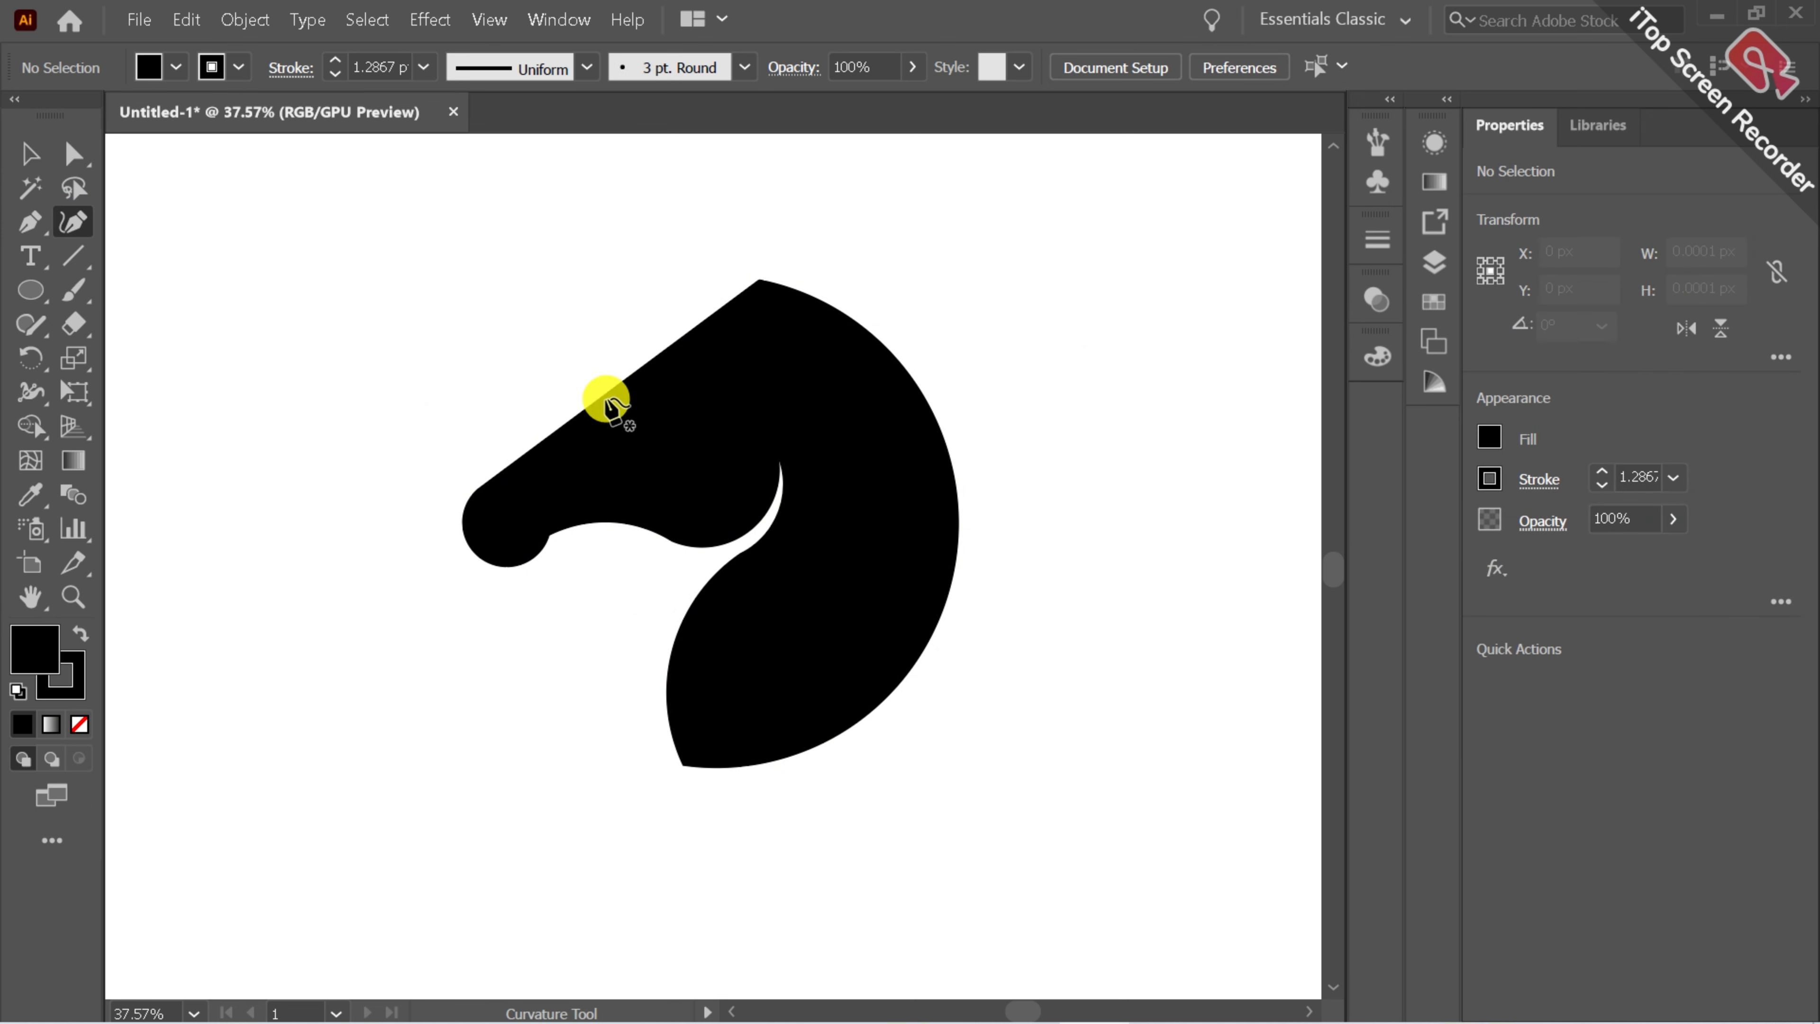
pyautogui.click(30, 221)
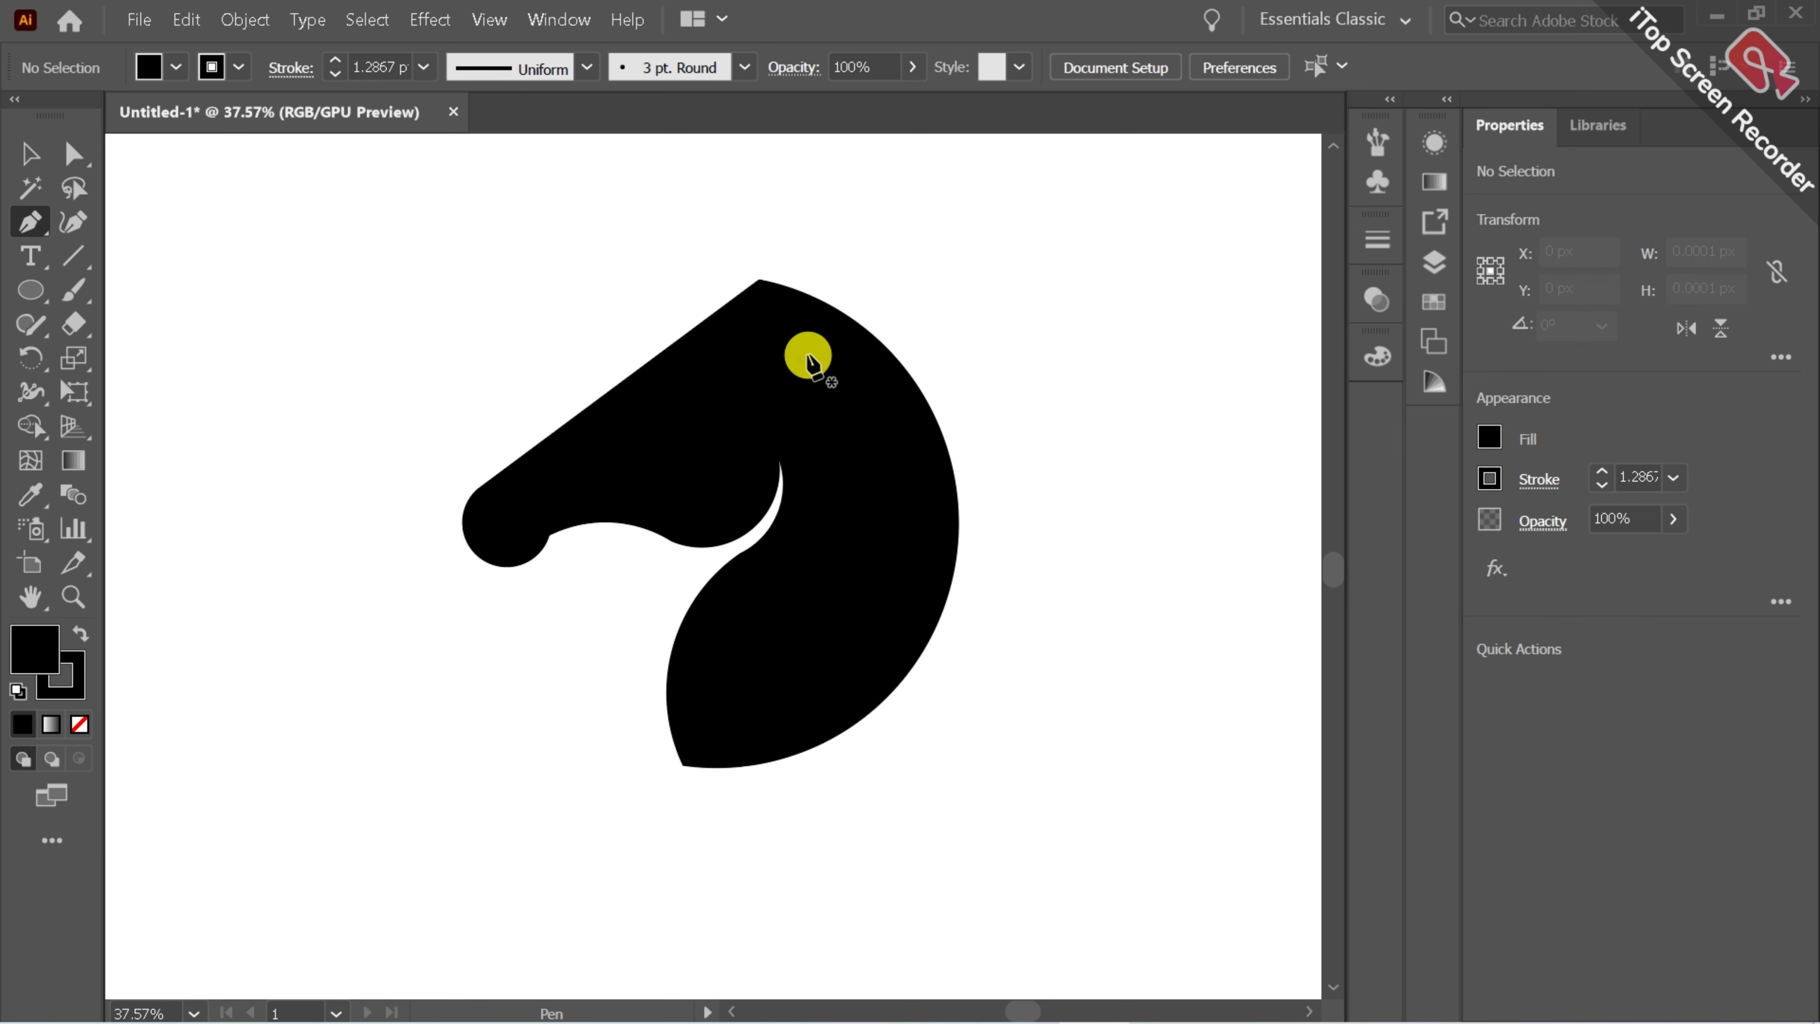
pyautogui.moveTo(746, 310)
pyautogui.mouseDown()
pyautogui.moveTo(751, 229)
pyautogui.moveTo(771, 300)
pyautogui.mouseUp()
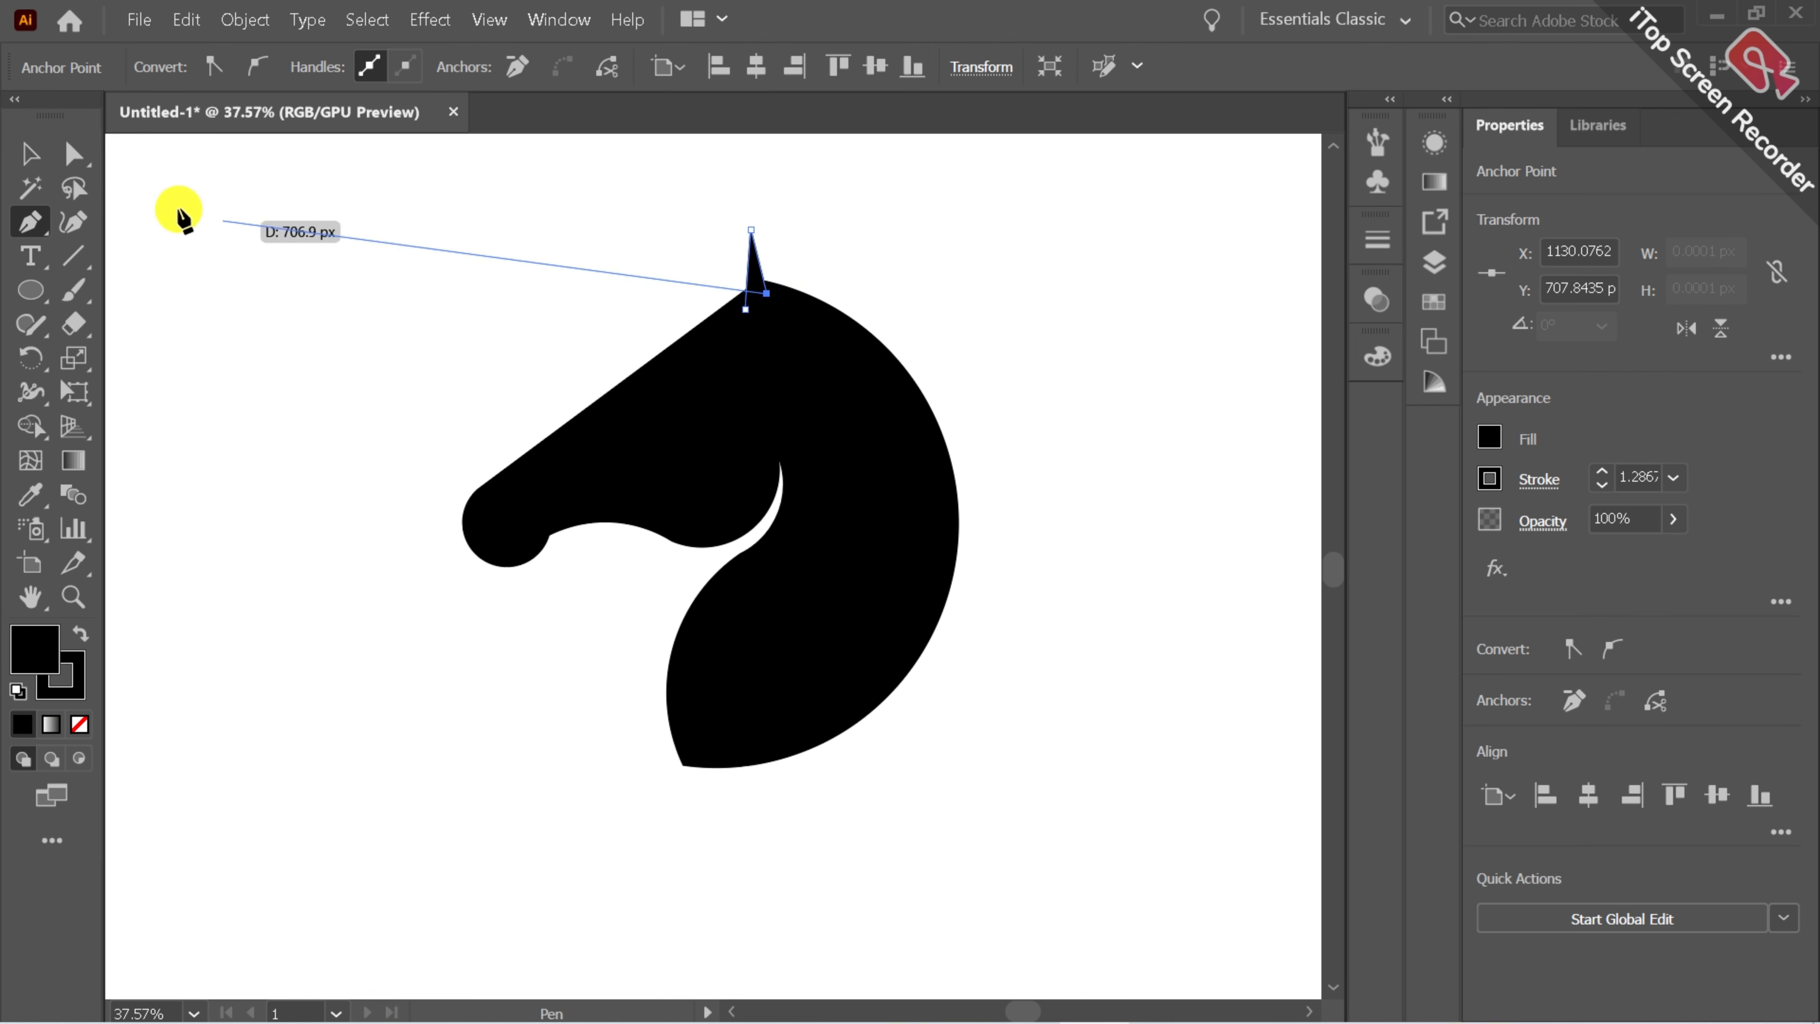
pyautogui.click(73, 222)
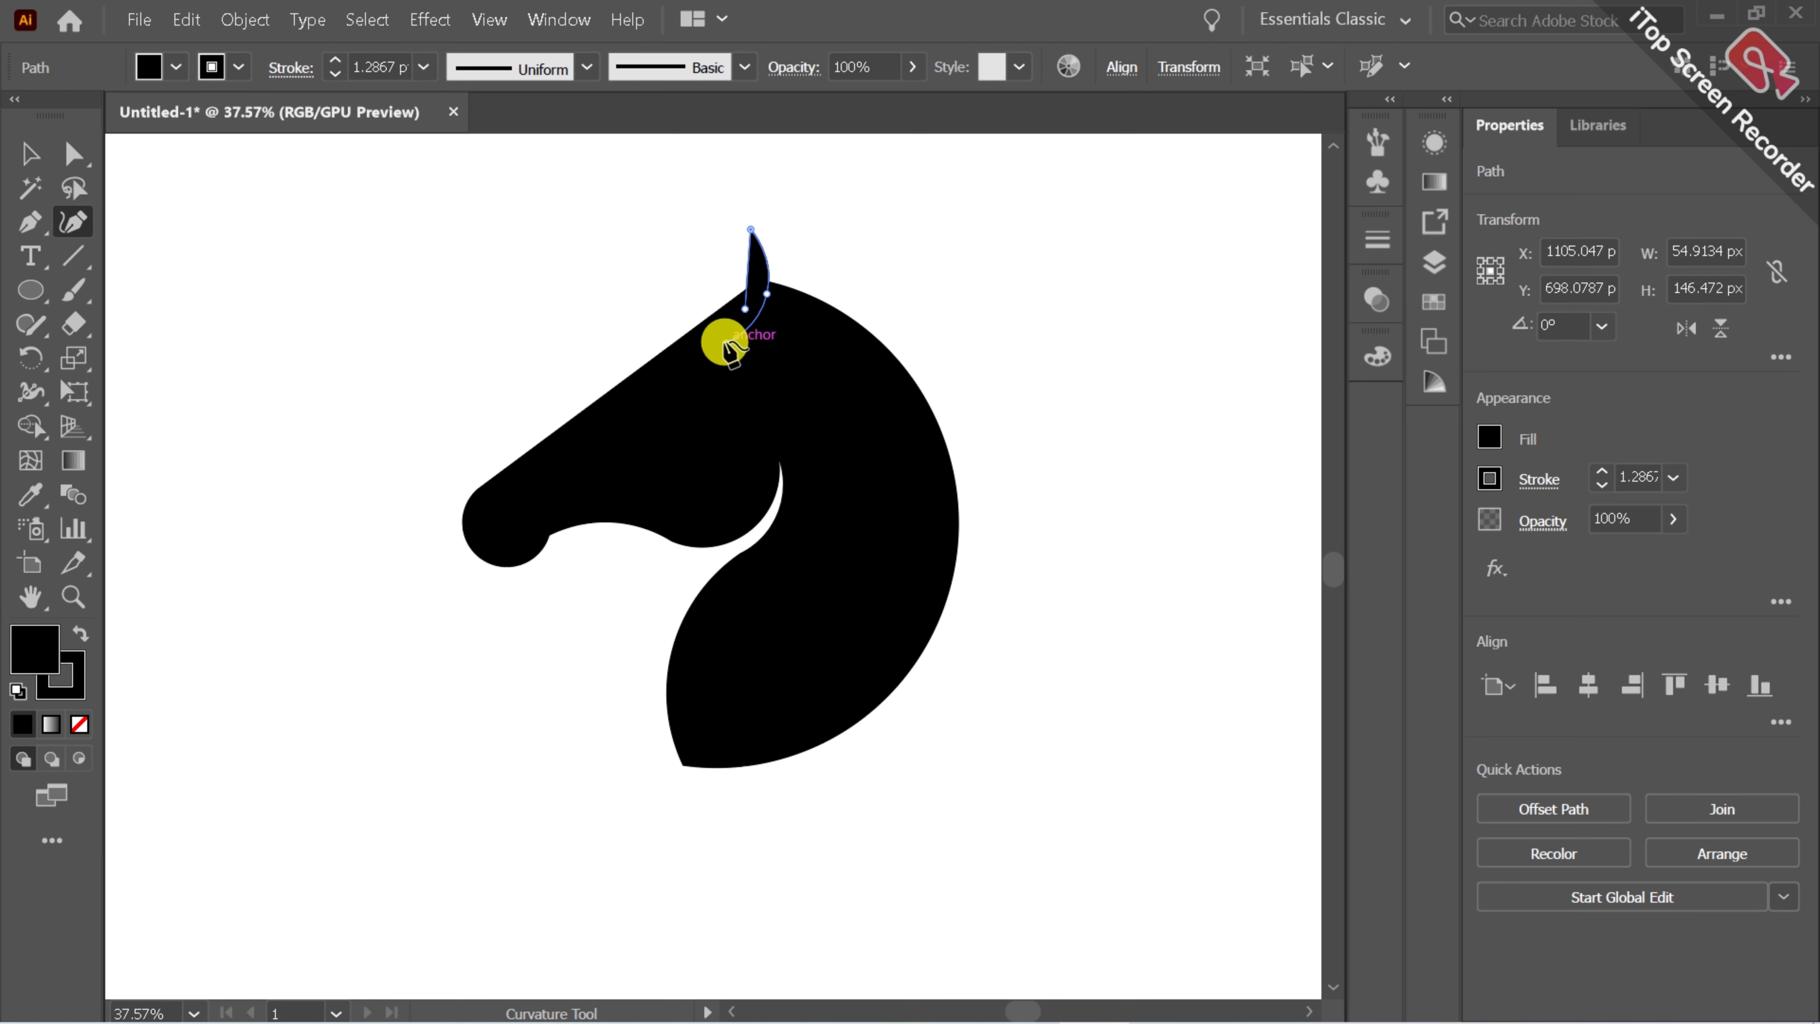
pyautogui.click(30, 154)
pyautogui.click(324, 276)
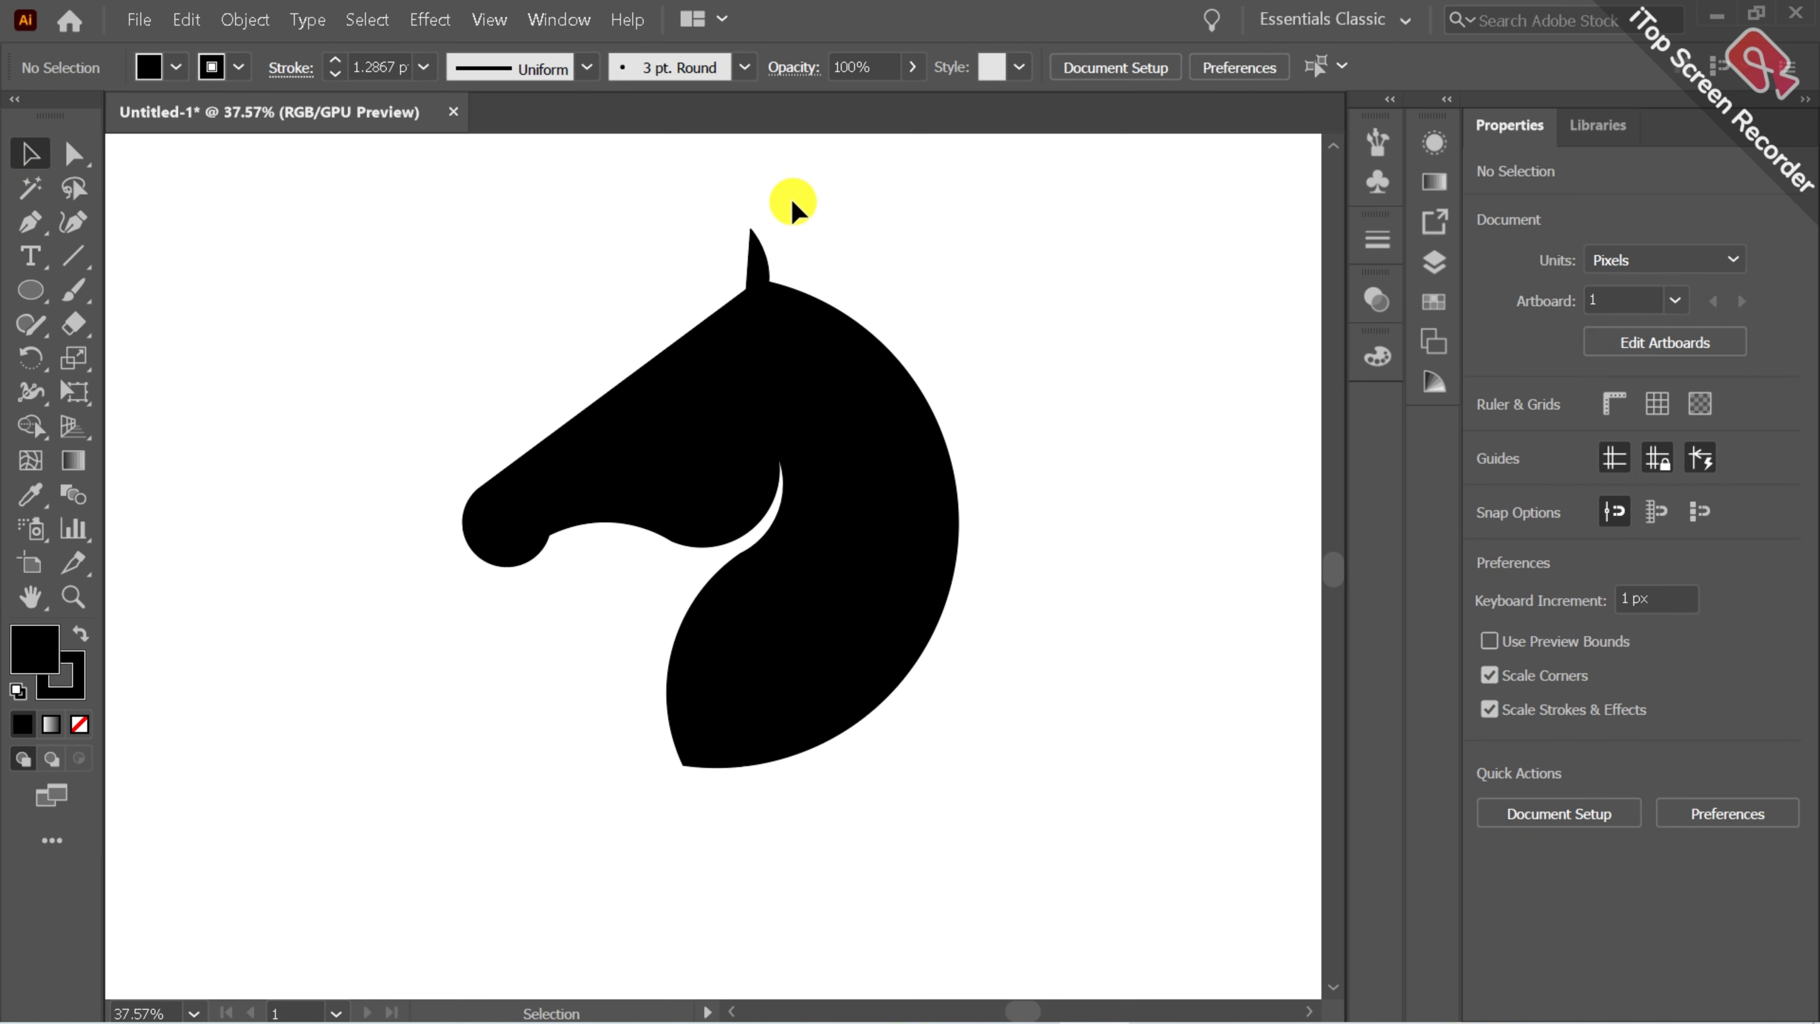
# Duplicate the ear and place the copy slightly to the right as a second ear.
pyautogui.click(749, 267)
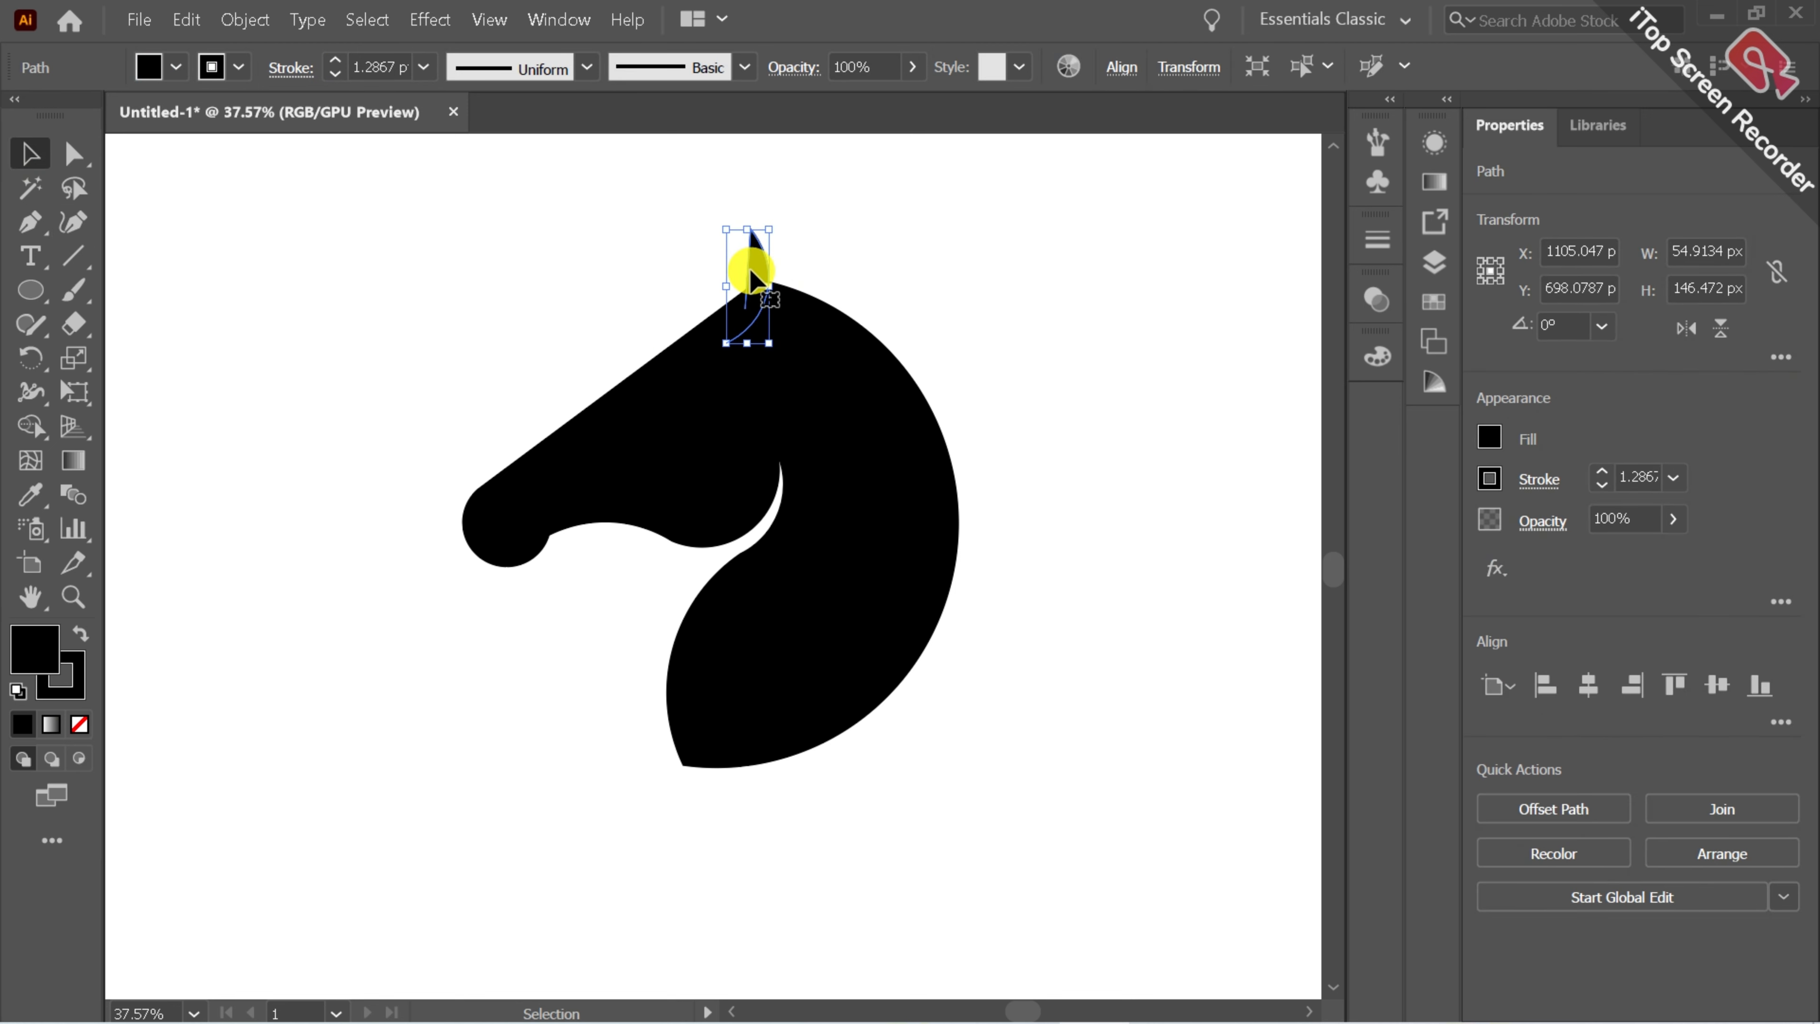
pyautogui.moveTo(749, 268); pyautogui.dragTo(798, 257)
pyautogui.click(874, 247)
pyautogui.click(867, 273)
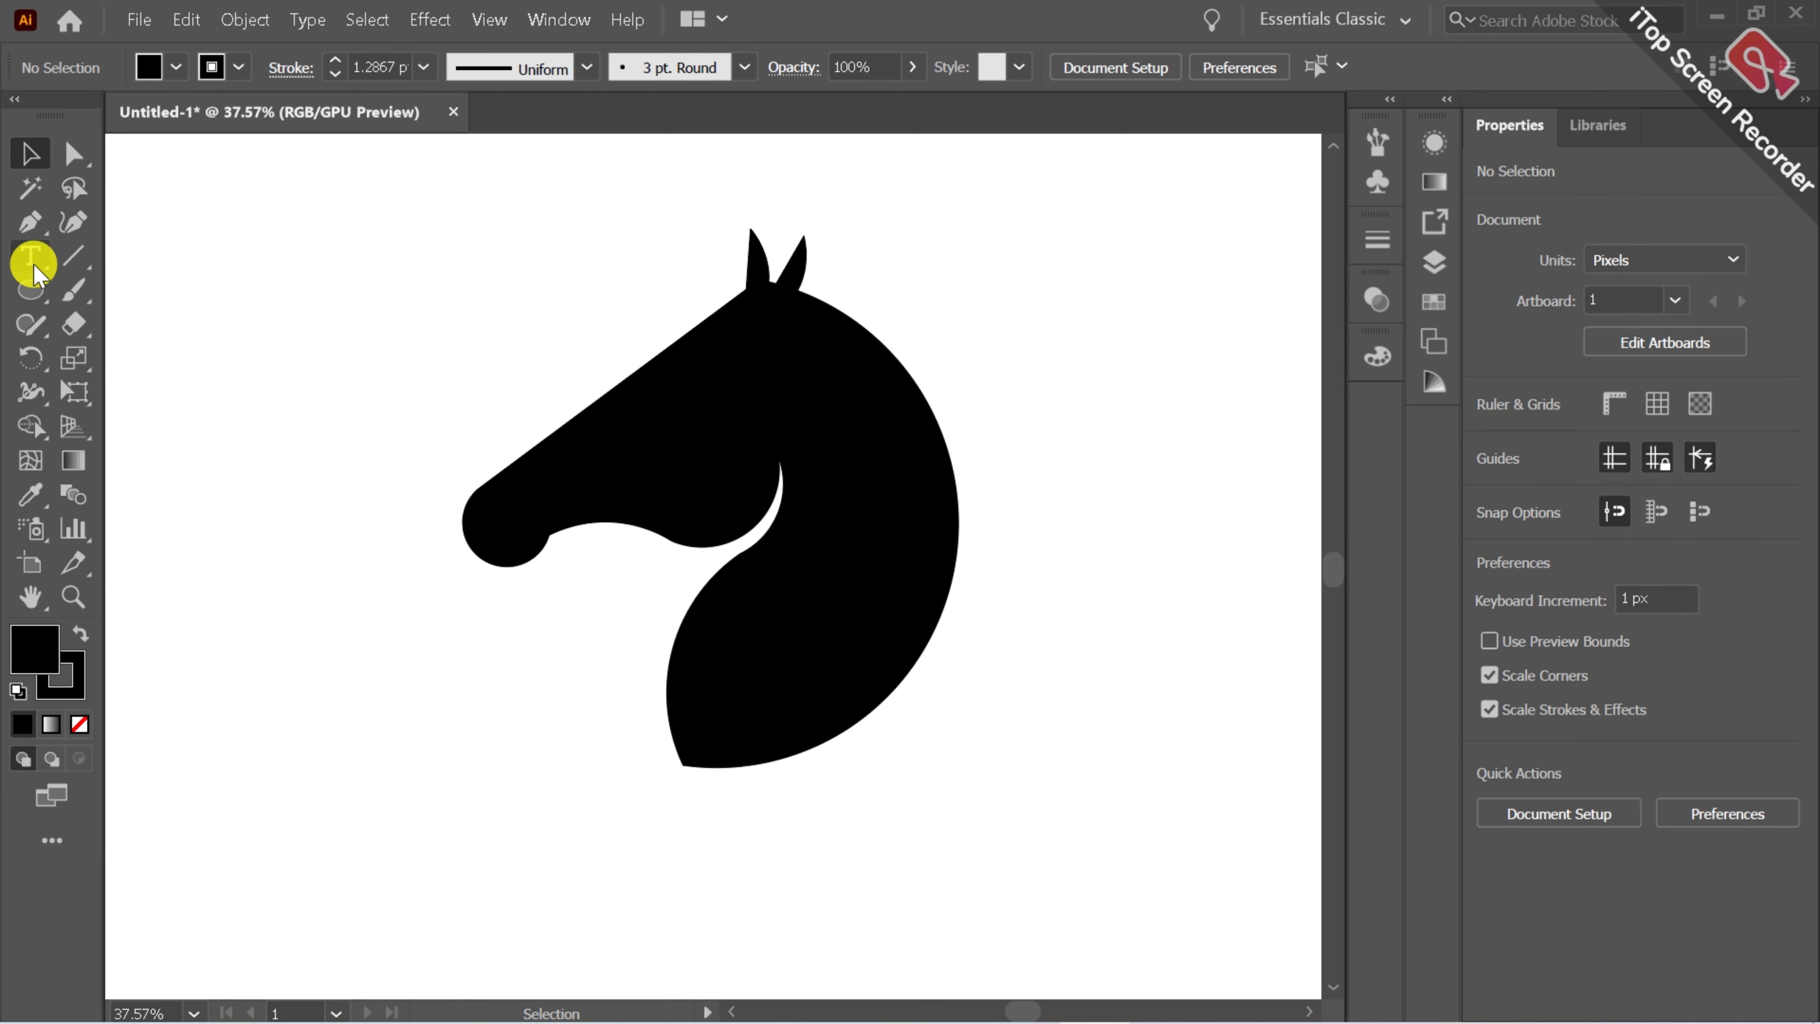
# Draw a small triangular eye on the head with the Pen tool and give it a white fill.
pyautogui.click(30, 222)
pyautogui.click(731, 237)
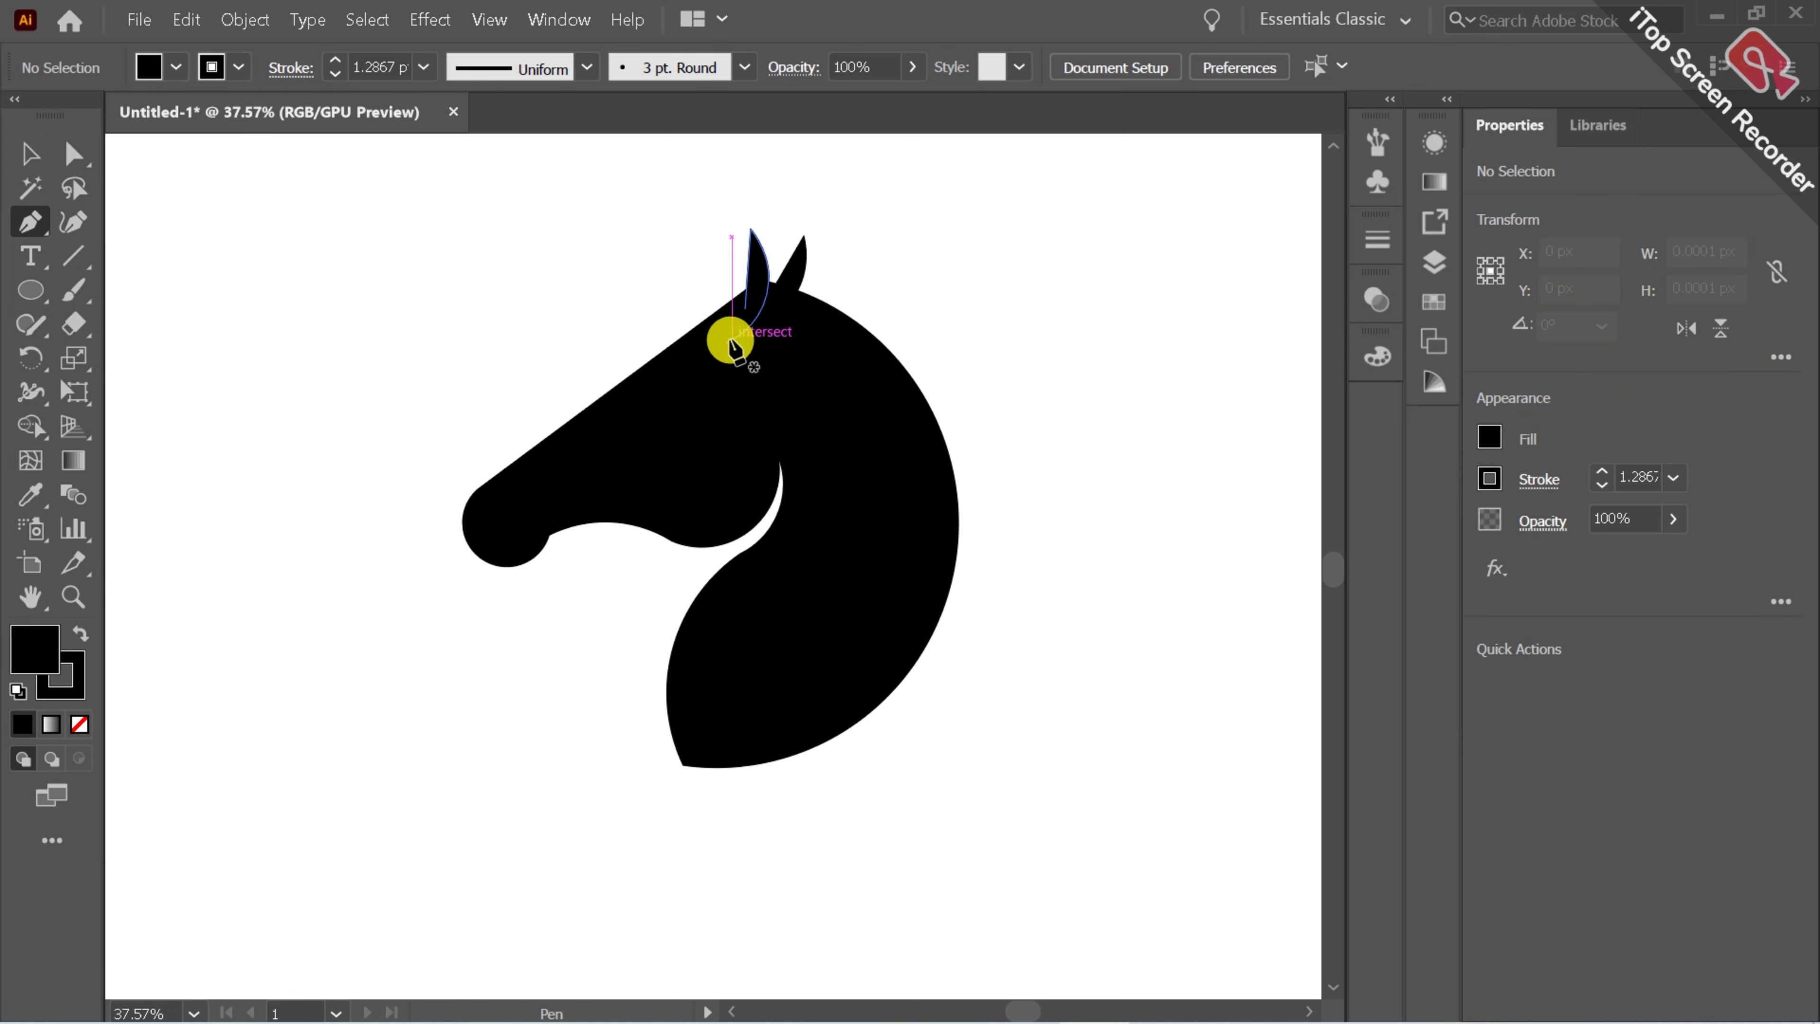
pyautogui.moveTo(718, 358)
pyautogui.mouseDown()
pyautogui.moveTo(667, 391)
pyautogui.moveTo(719, 358)
pyautogui.mouseUp()
pyautogui.click(679, 378)
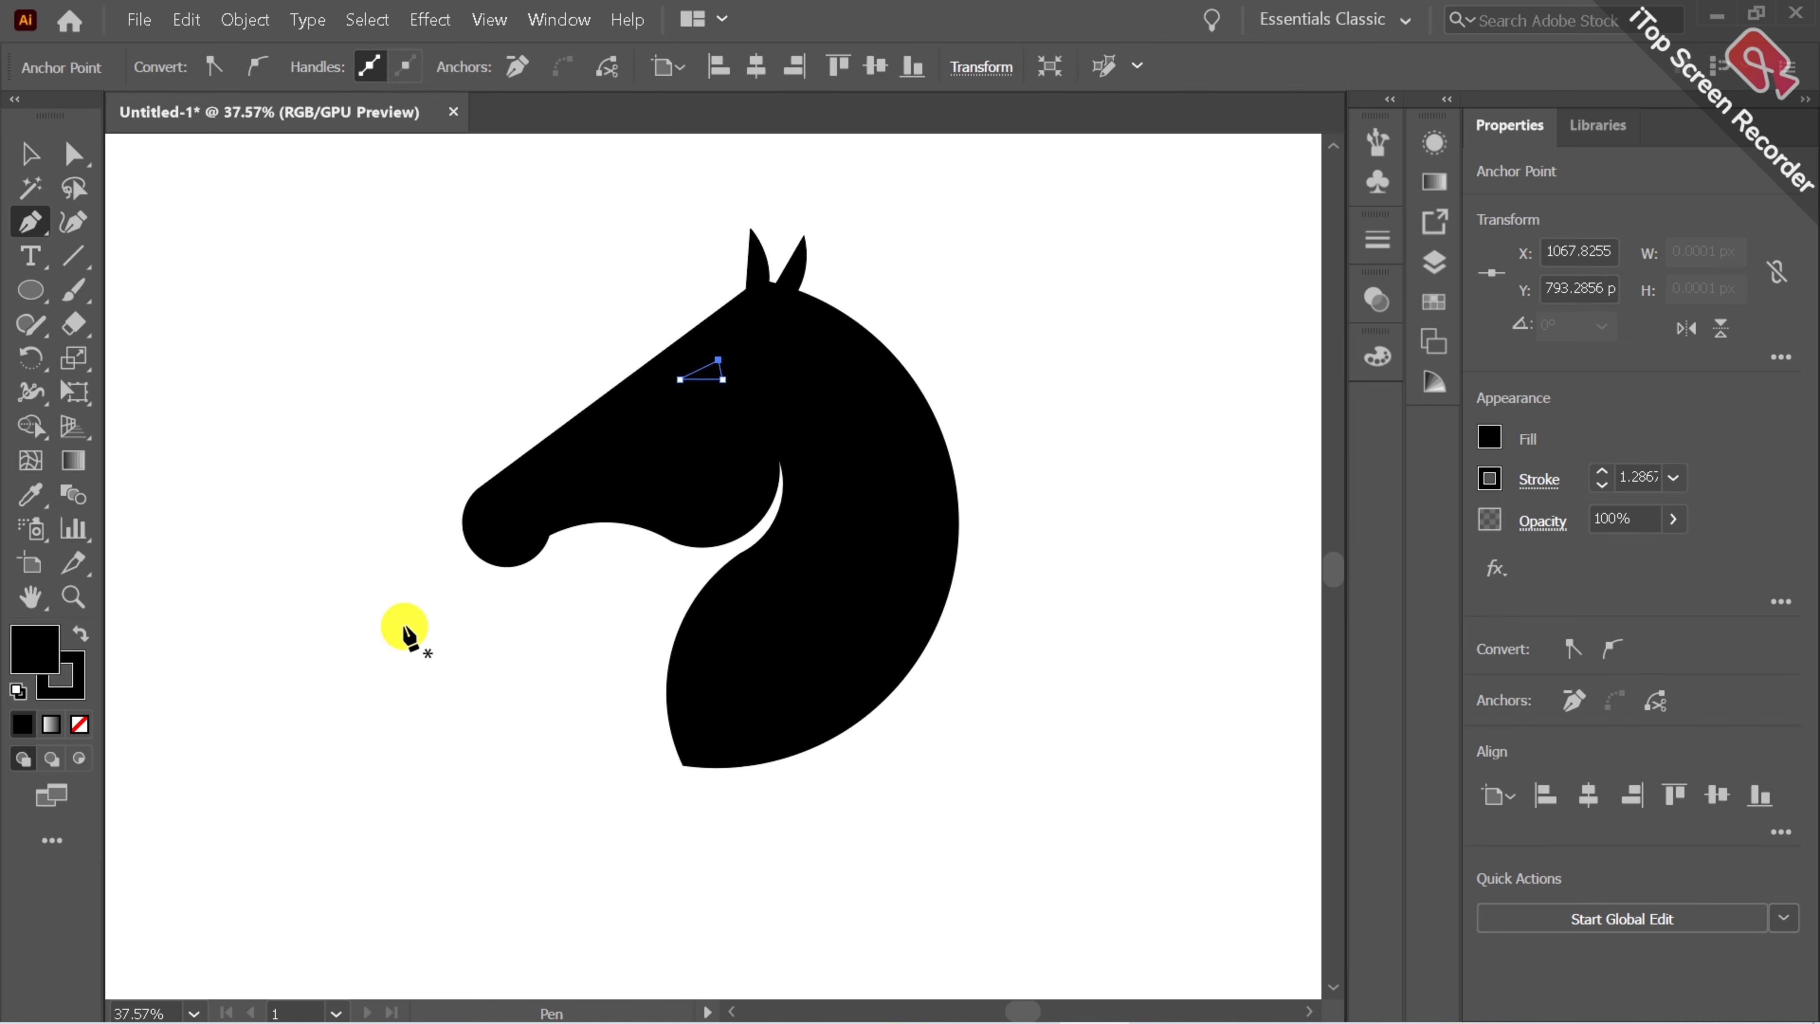
pyautogui.click(19, 691)
pyautogui.click(30, 153)
pyautogui.click(610, 315)
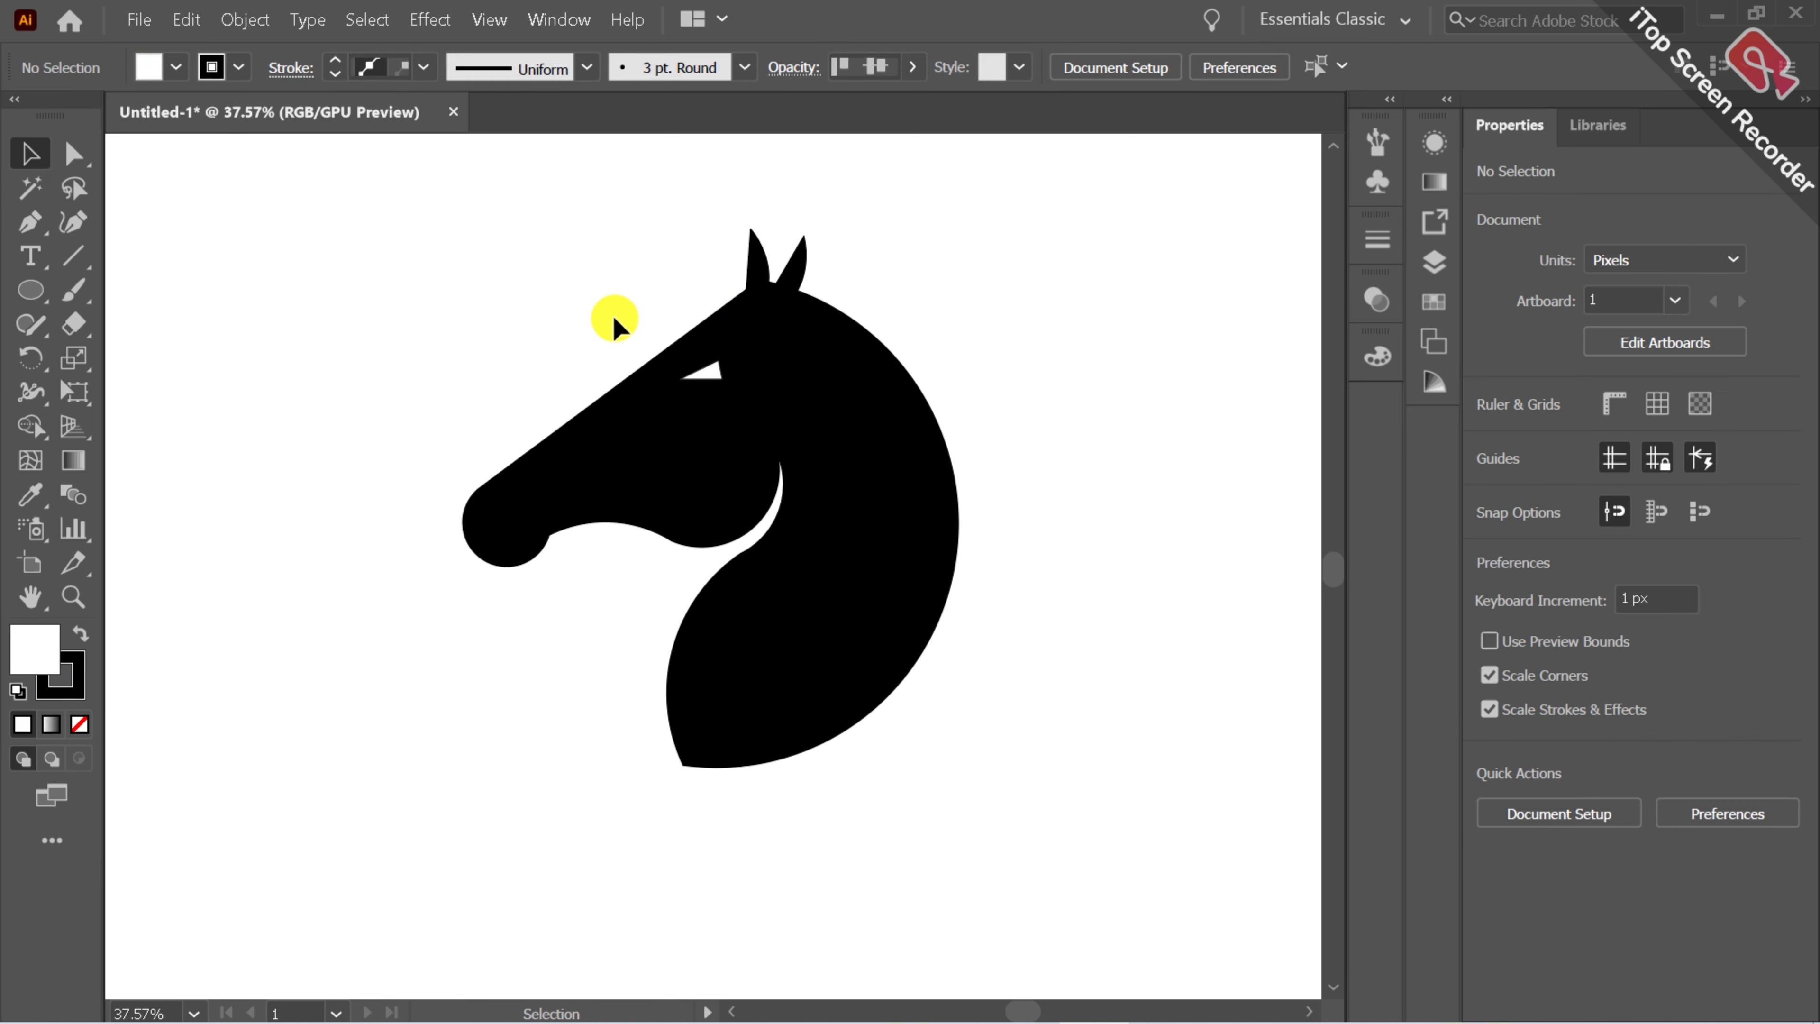
# Enlarge the white eye triangle slightly.
pyautogui.click(716, 375)
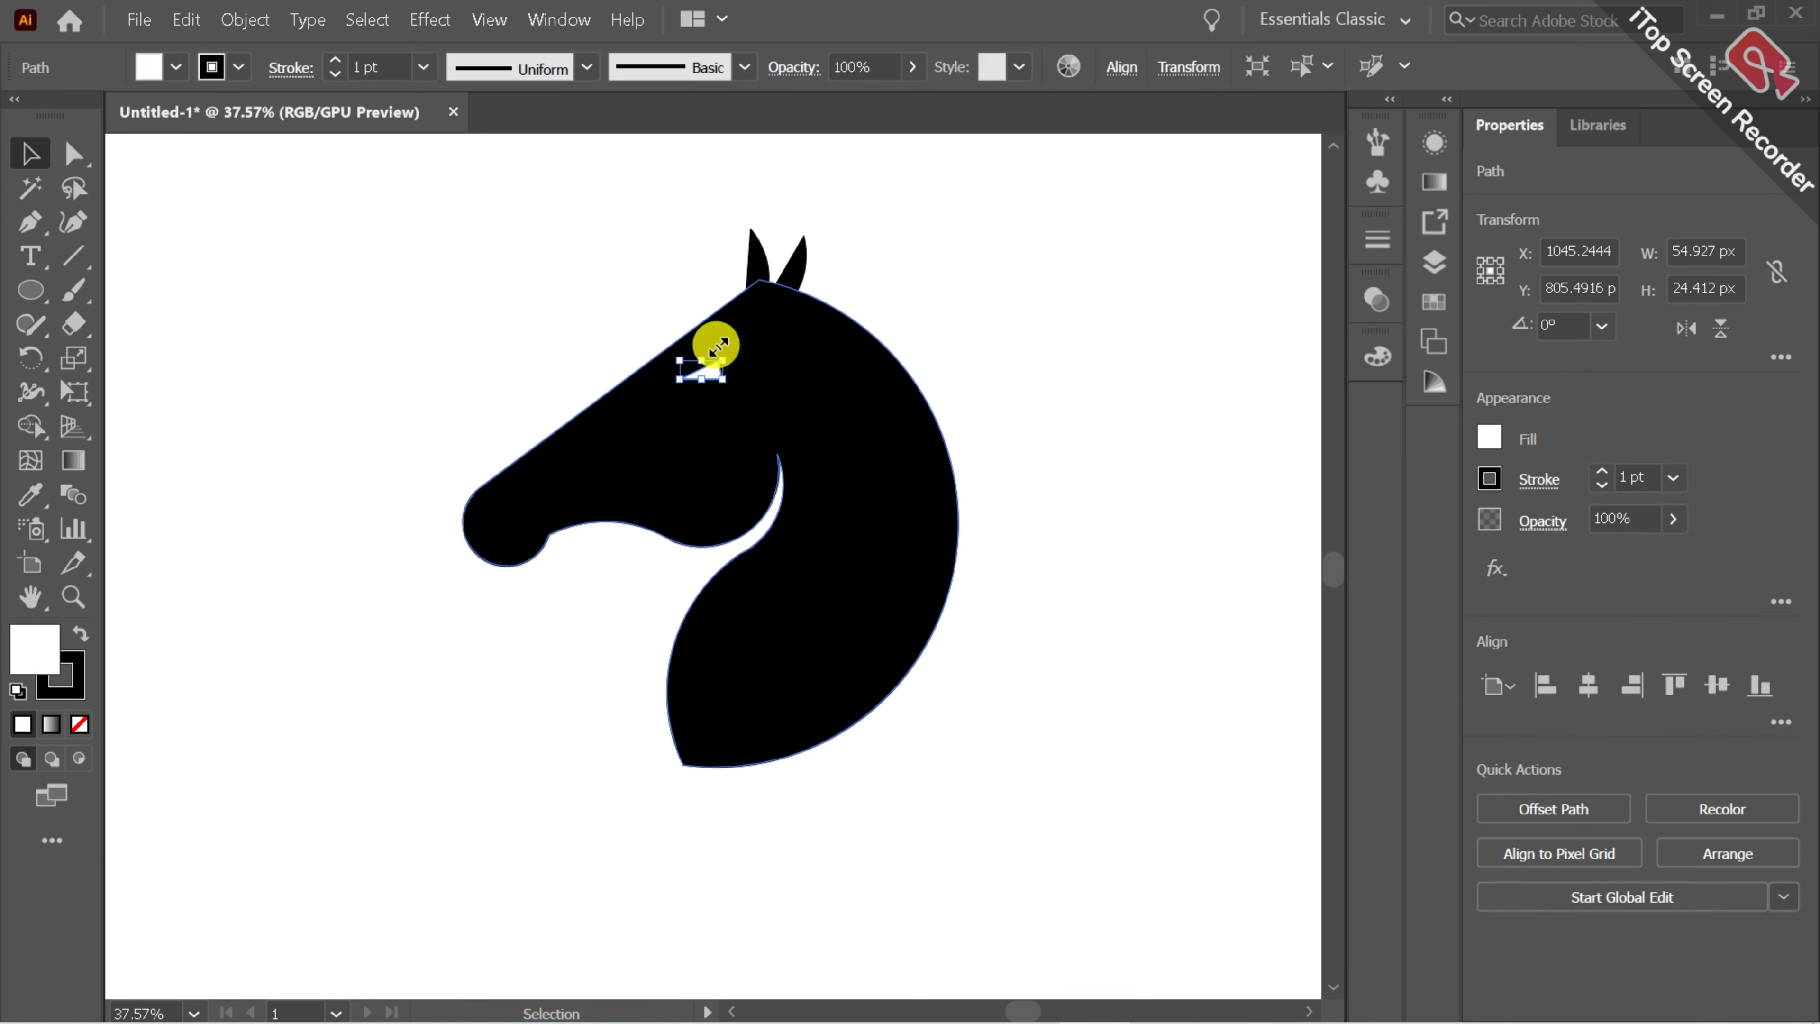
pyautogui.moveTo(719, 340); pyautogui.dragTo(714, 332)
pyautogui.click(580, 295)
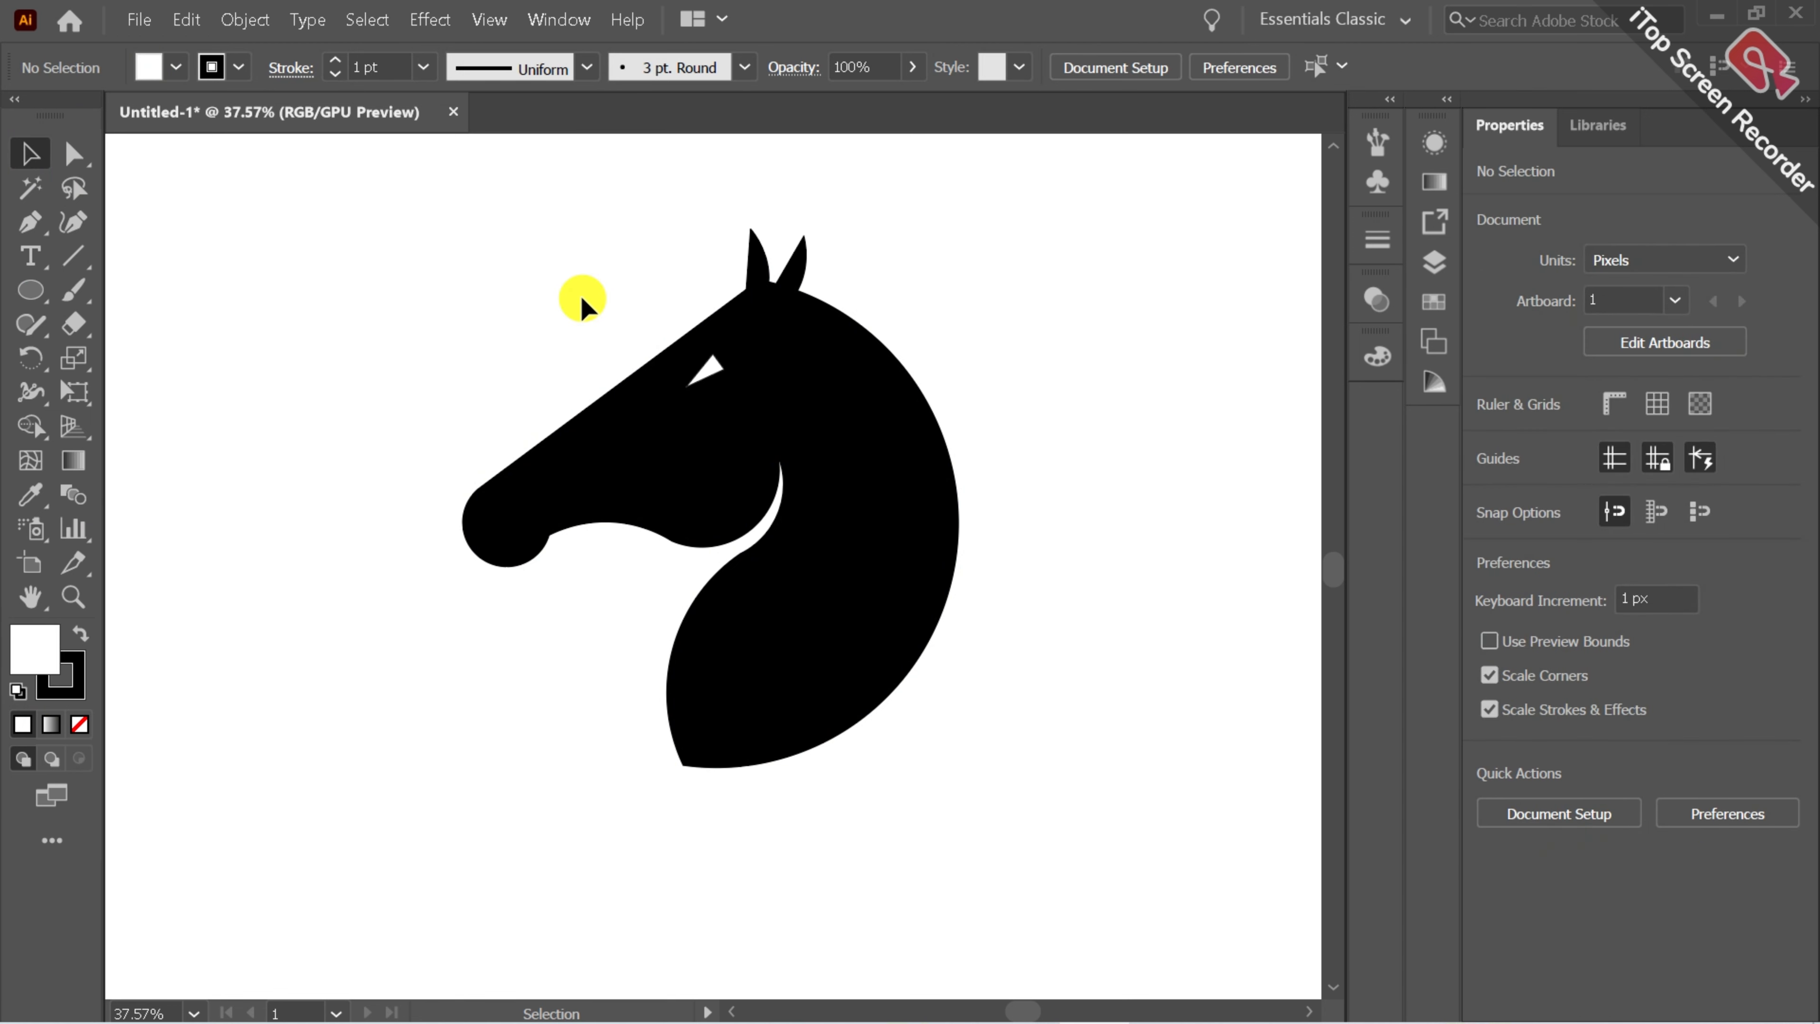
pyautogui.moveTo(434, 264); pyautogui.dragTo(1068, 796)
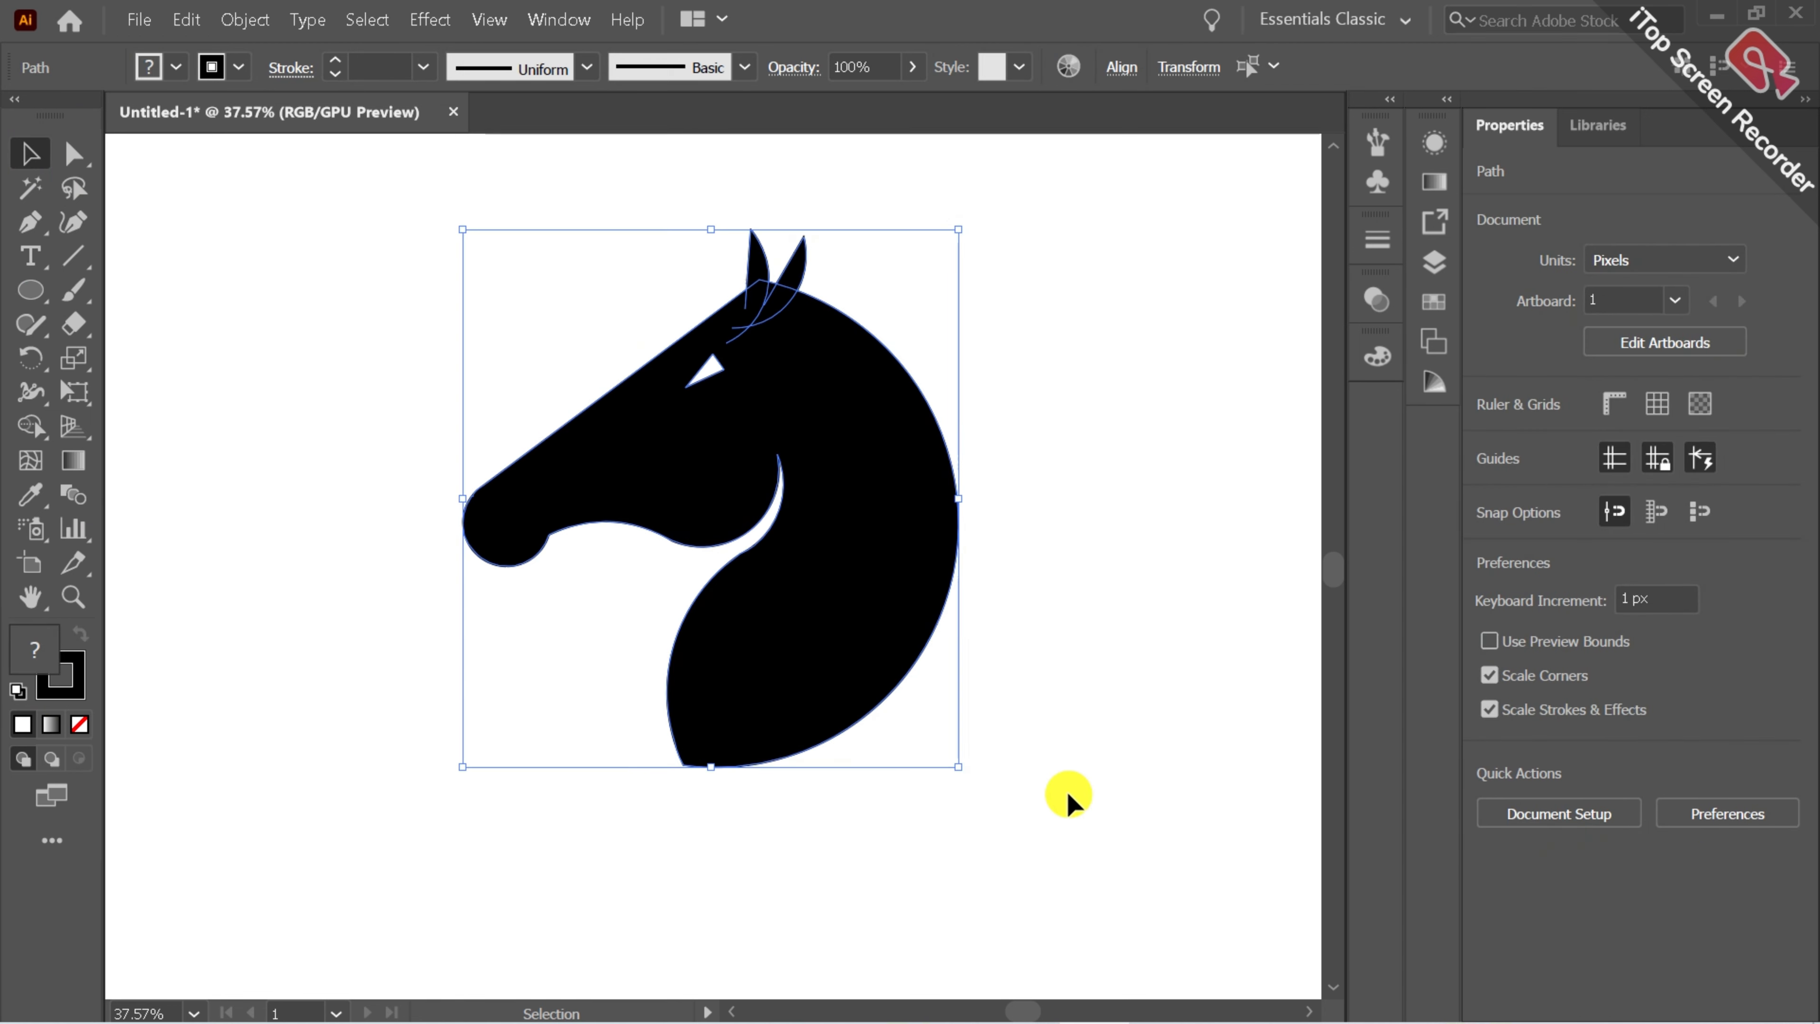
pyautogui.click(426, 286)
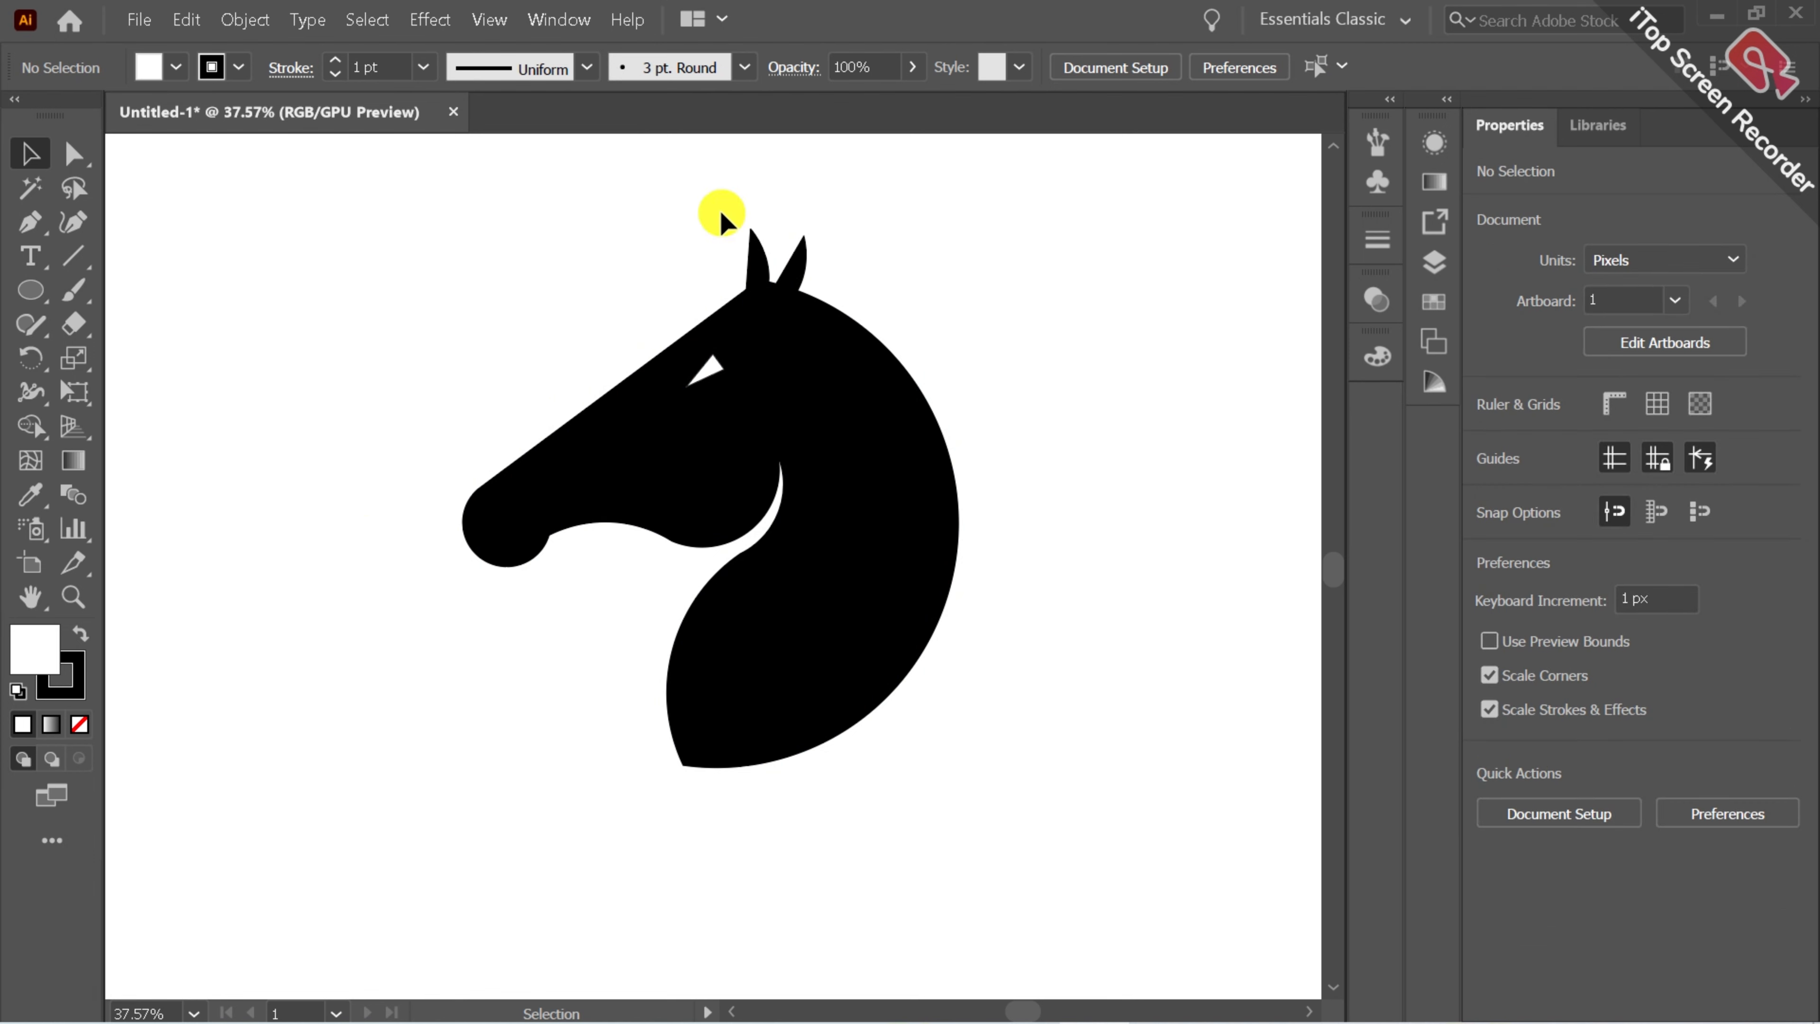
pyautogui.click(69, 596)
pyautogui.moveTo(549, 512)
pyautogui.mouseDown()
pyautogui.moveTo(609, 512)
pyautogui.moveTo(577, 517)
pyautogui.mouseUp()
pyautogui.click(30, 596)
pyautogui.moveTo(747, 414); pyautogui.dragTo(654, 484)
pyautogui.click(30, 153)
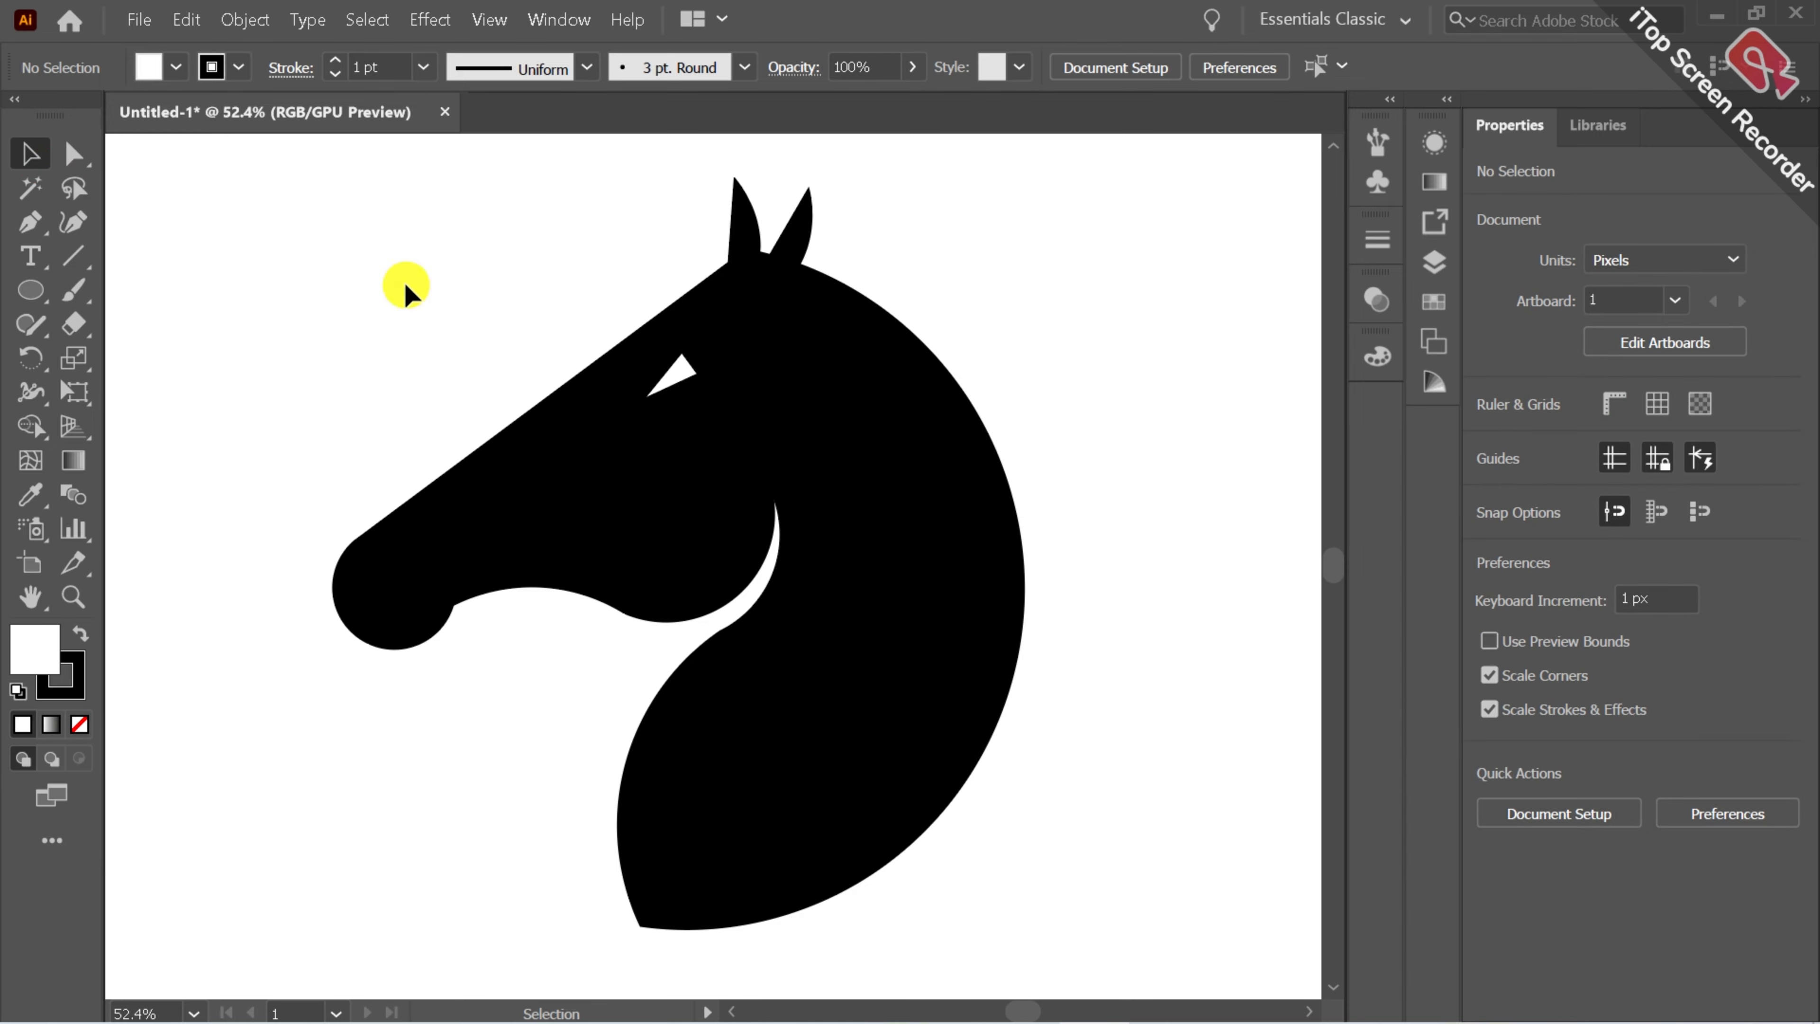